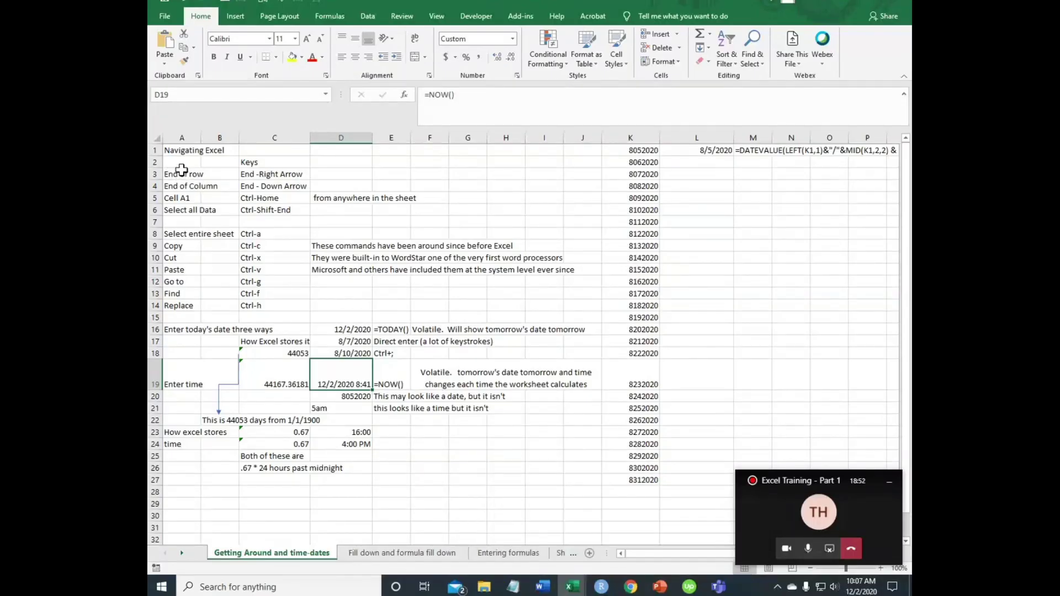
- Move along row 3 from the End of row entry using End and arrow keys
click(181, 171)
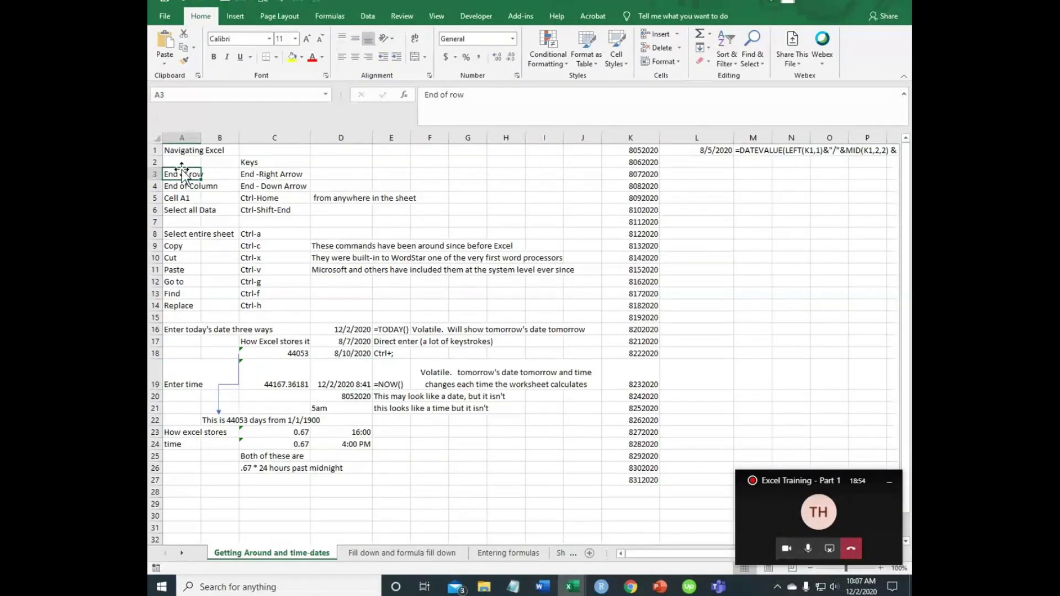
key(End)
key(Right)
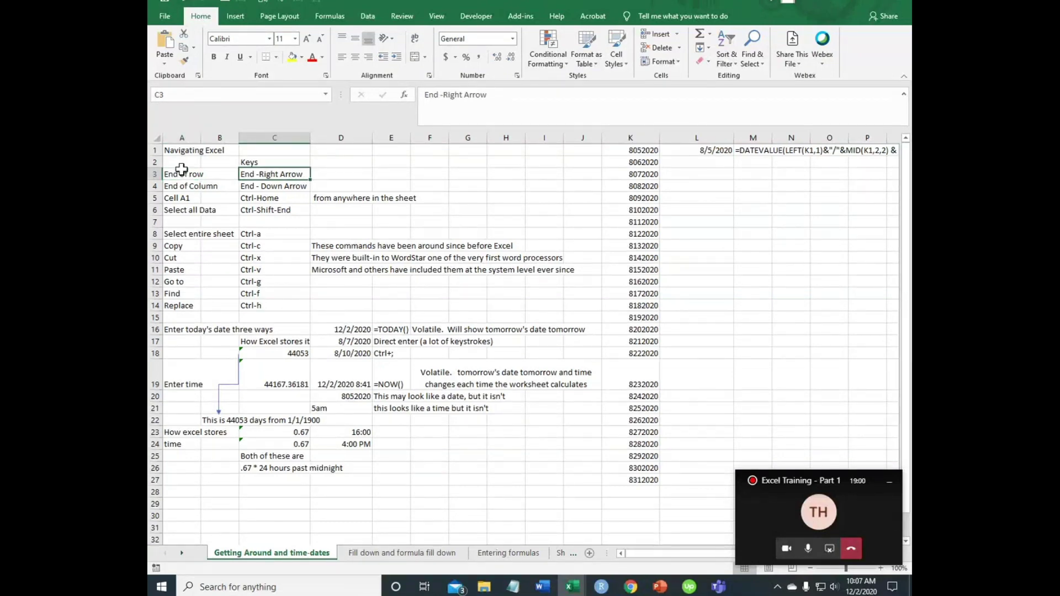
key(Left)
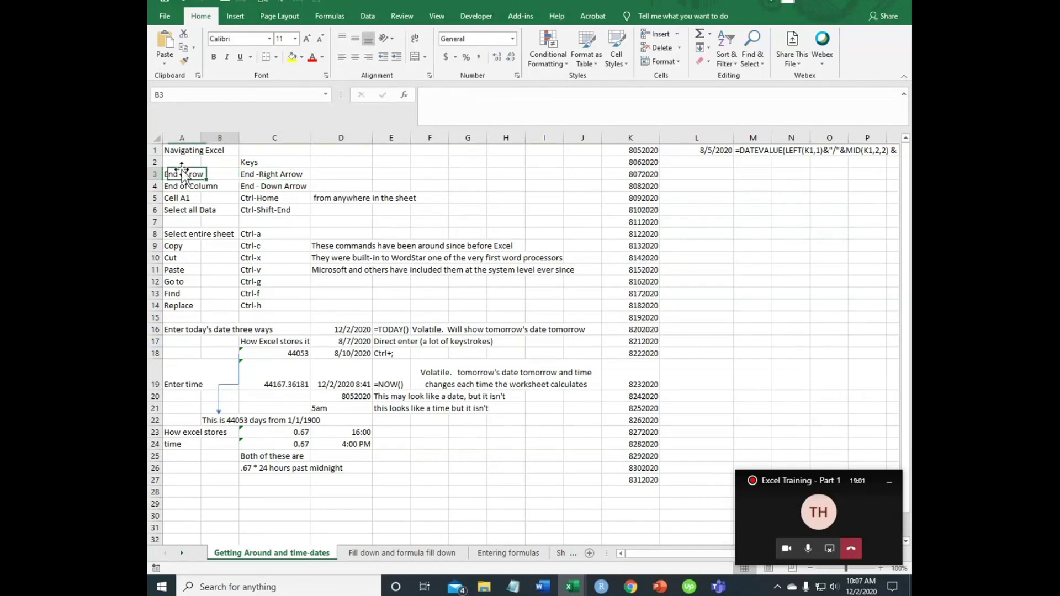
key(Right)
key(Right)
key(Right)
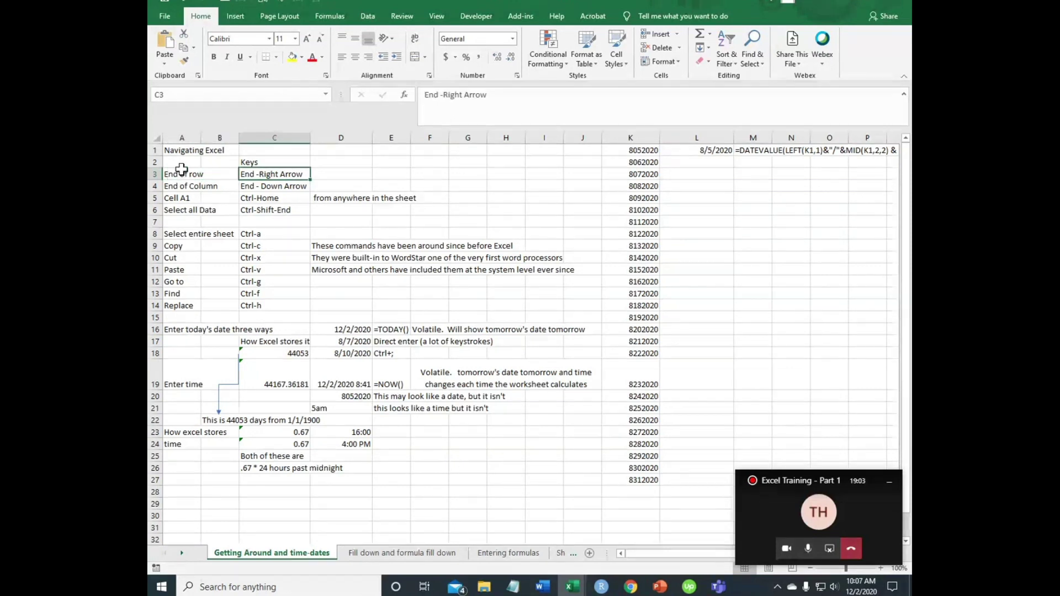
key(Left)
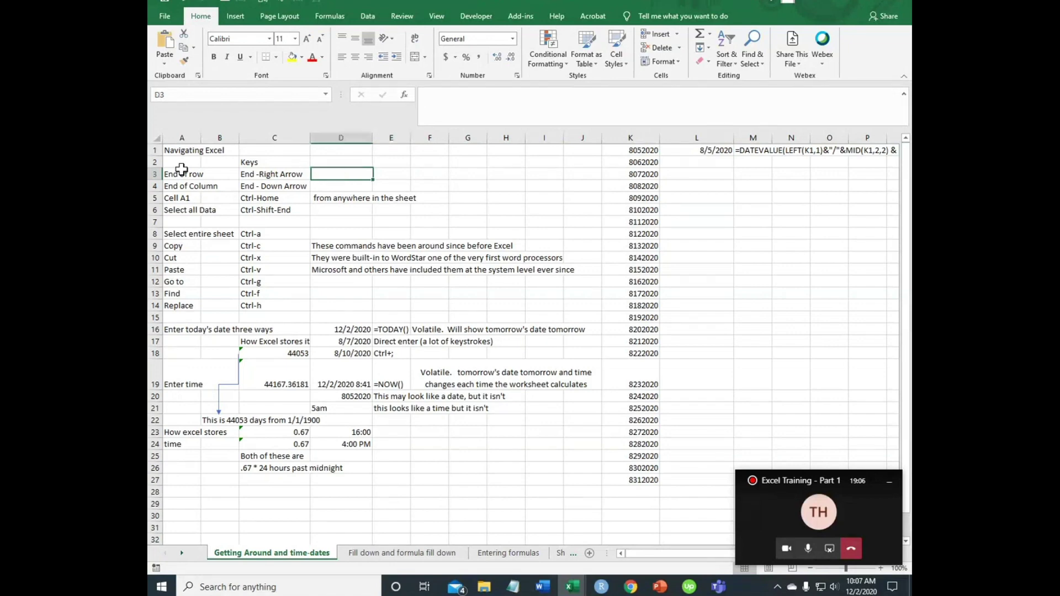
key(Left)
key(Left)
key(Left)
key(Right)
key(Right)
key(Right)
key(Right)
key(Right)
key(Right)
key(Right)
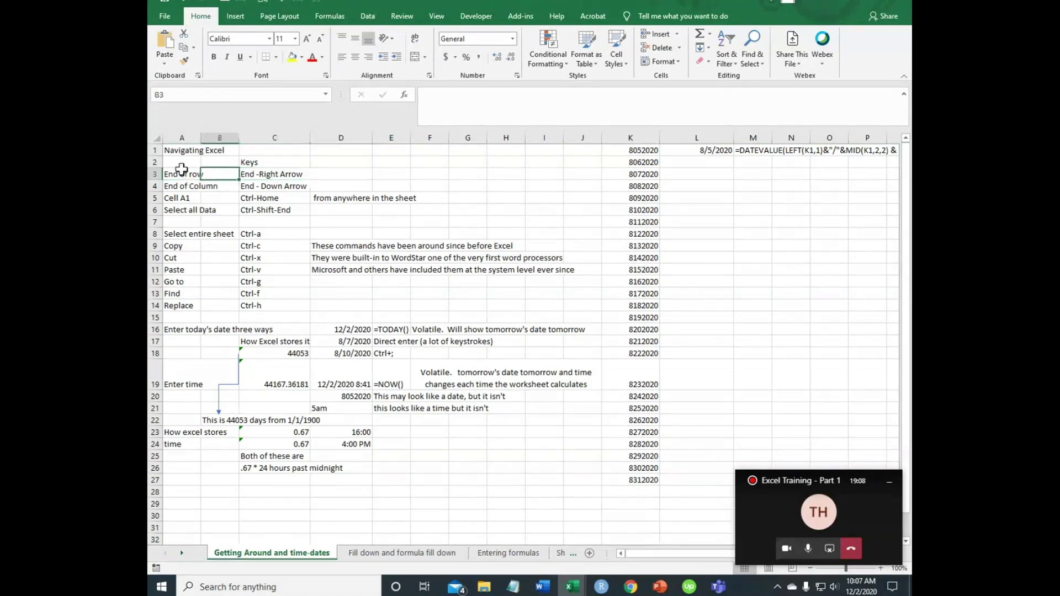
key(Right)
key(Right)
key(Right)
key(Right)
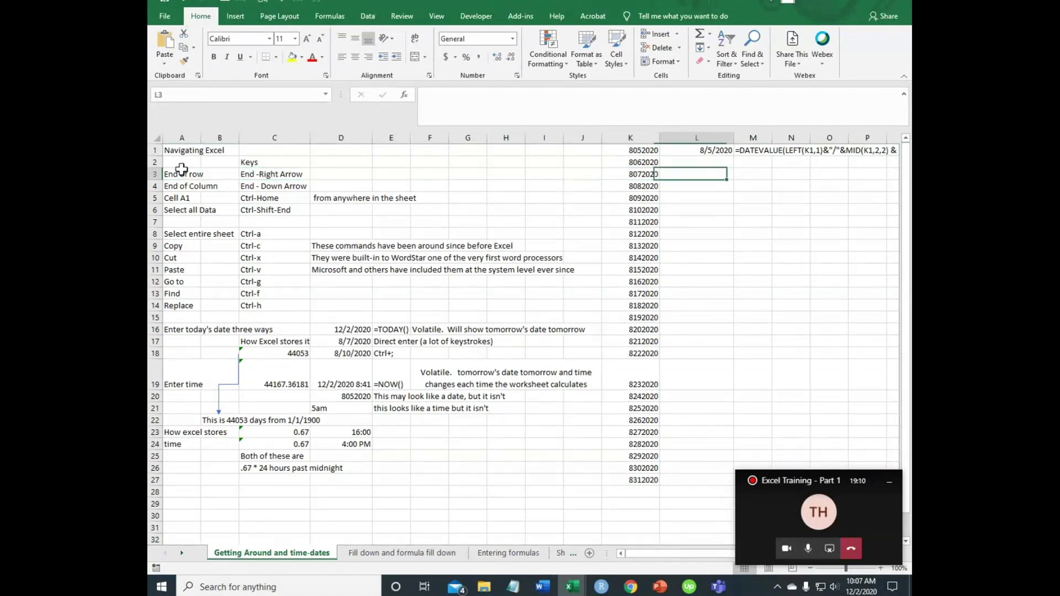
- Jump to L1's DATEVALUE formula and column K's bottom, return to A1, and select all data
key(Up)
key(Up)
key(Left)
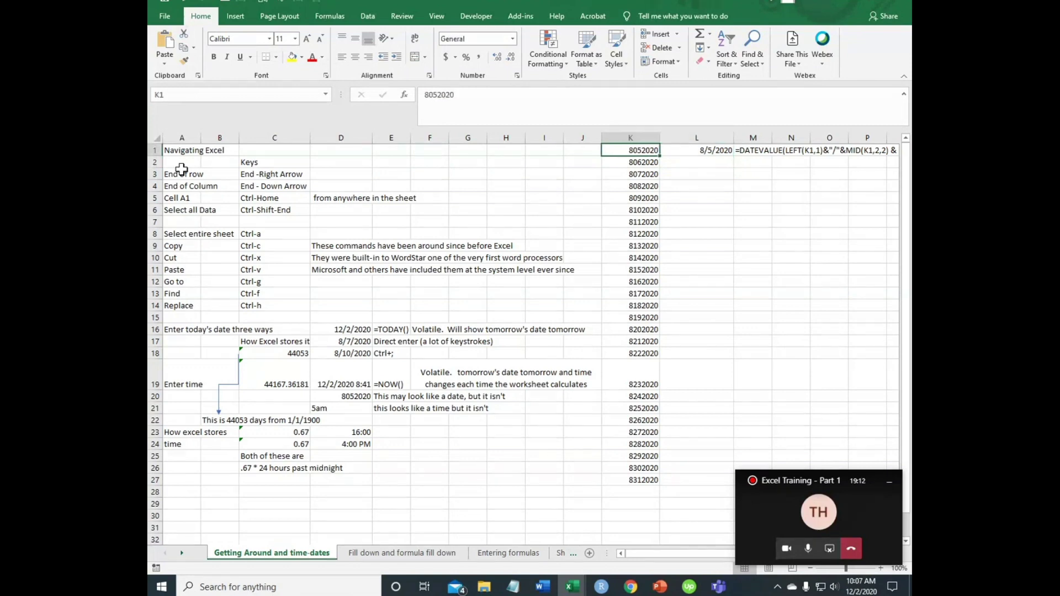
key(End)
key(Down)
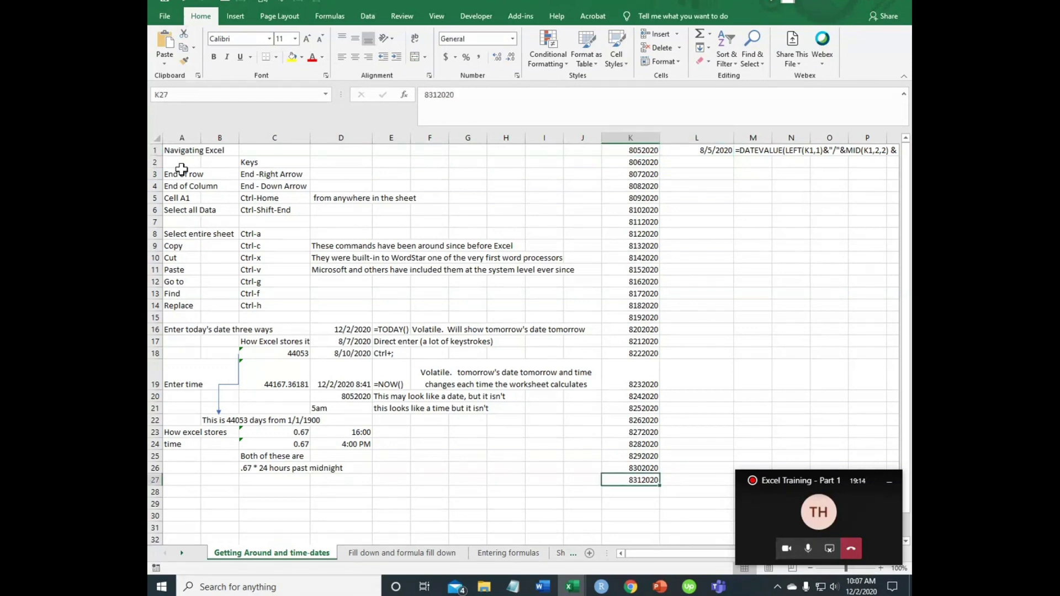
key(Left)
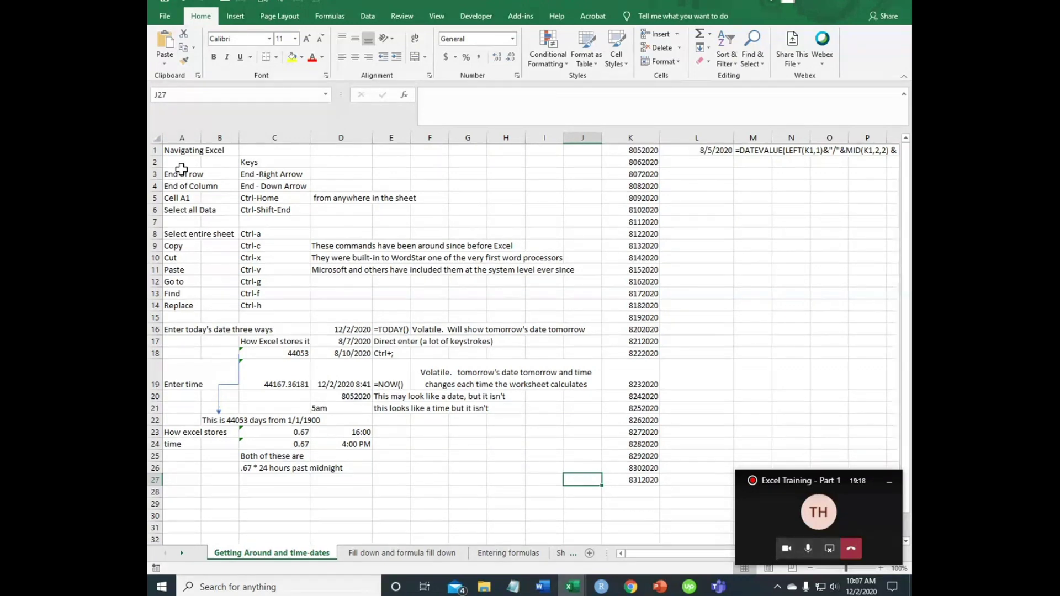
key(ctrl+Home)
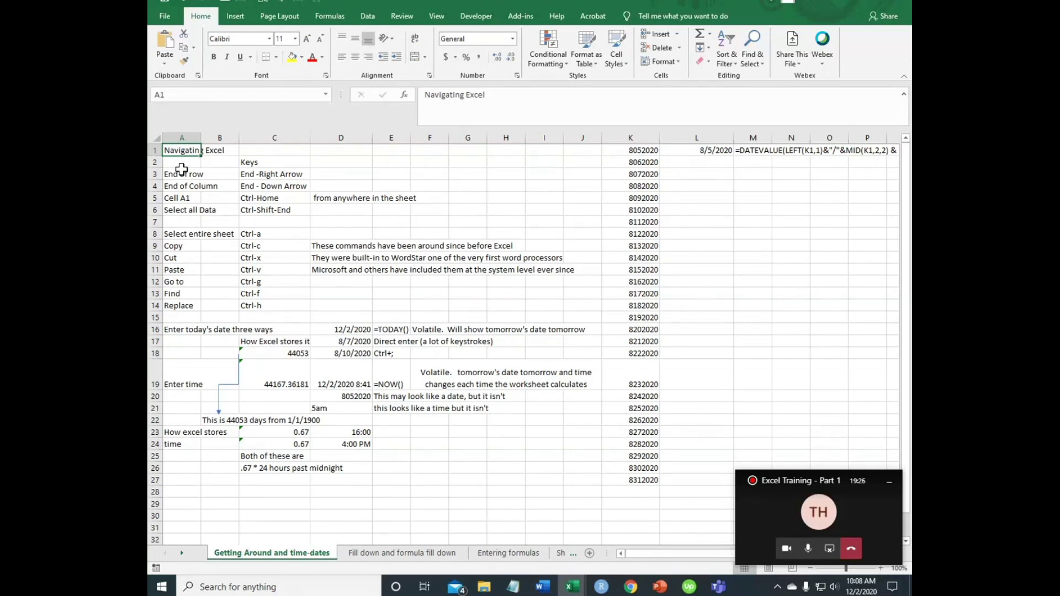
key(ctrl+shift+End)
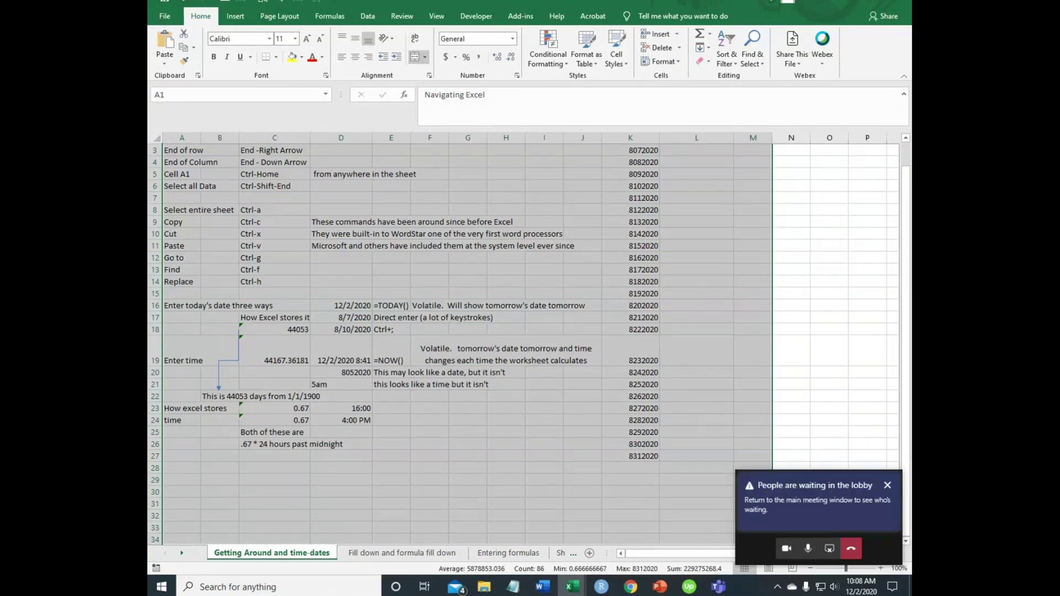
scroll(354, 249, up, 1)
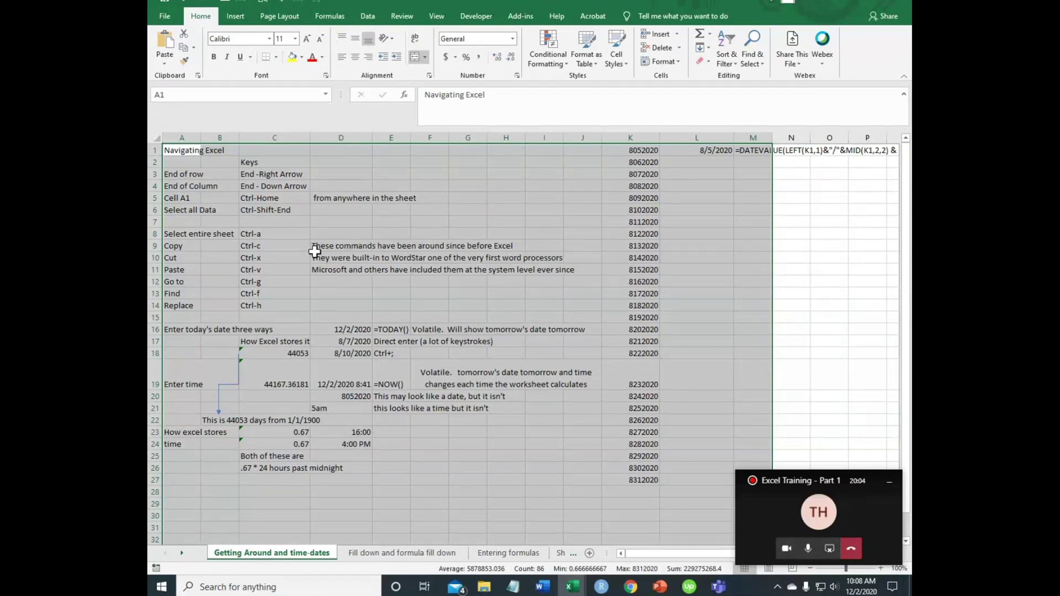
- Copy the Ctrl-c entry from C9 into E8, then show the Go To list with Data
click(338, 282)
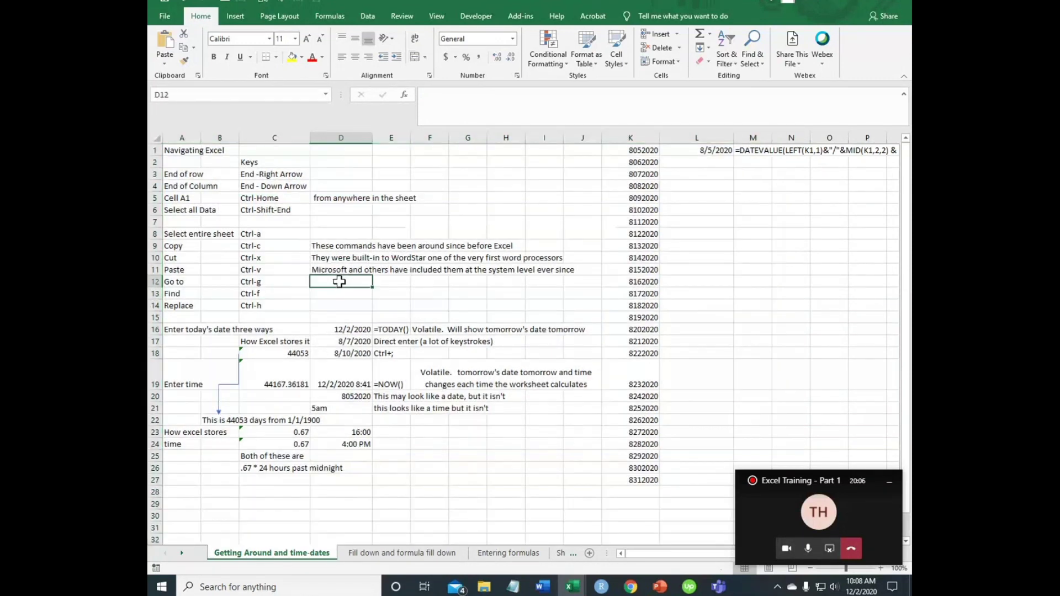
click(267, 247)
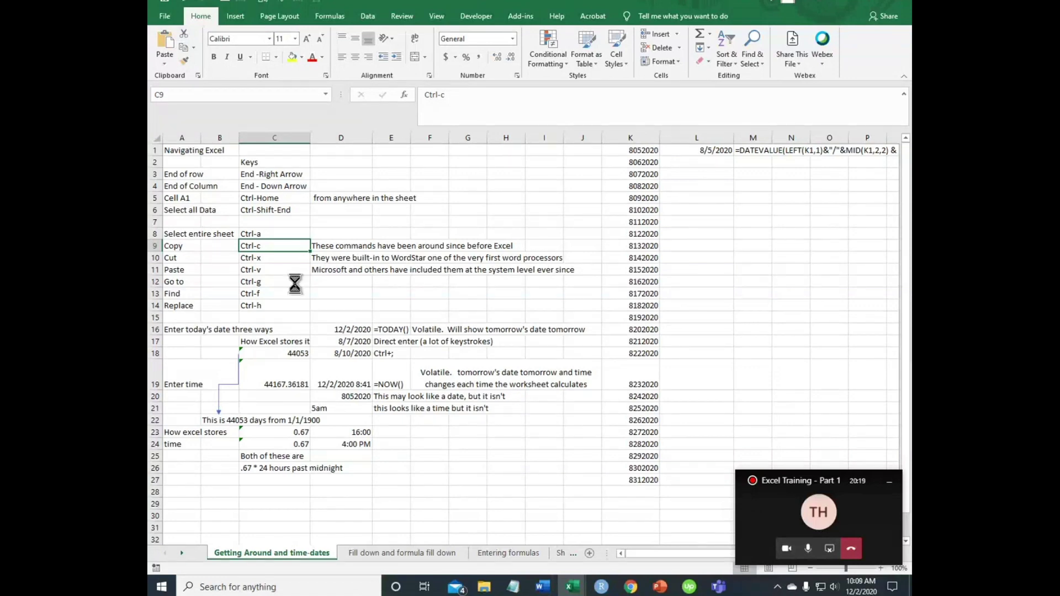
key(ctrl+c)
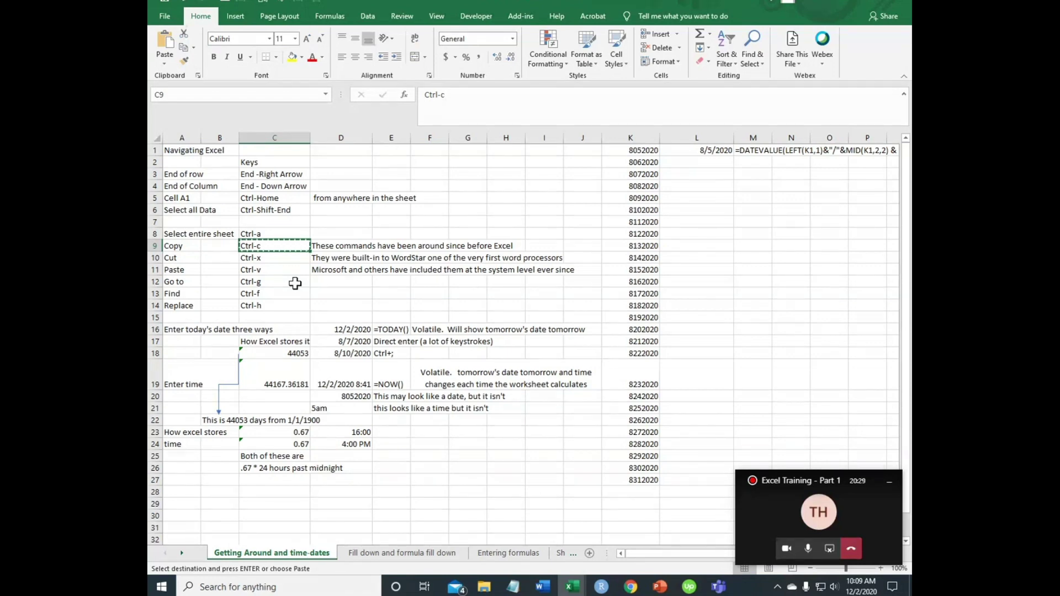
key(Up)
key(Right)
key(Right)
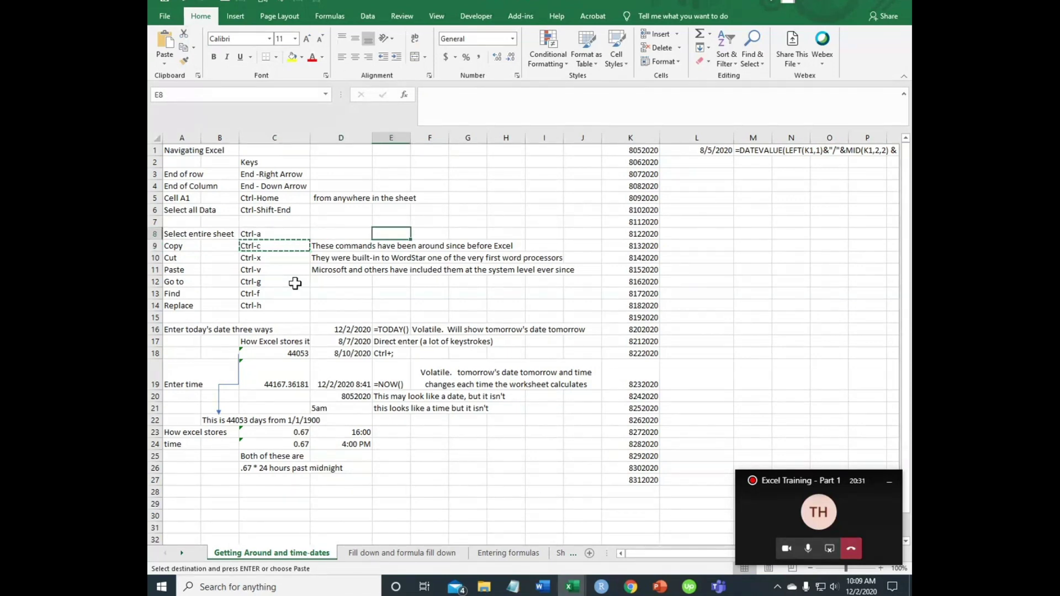
key(ctrl+v)
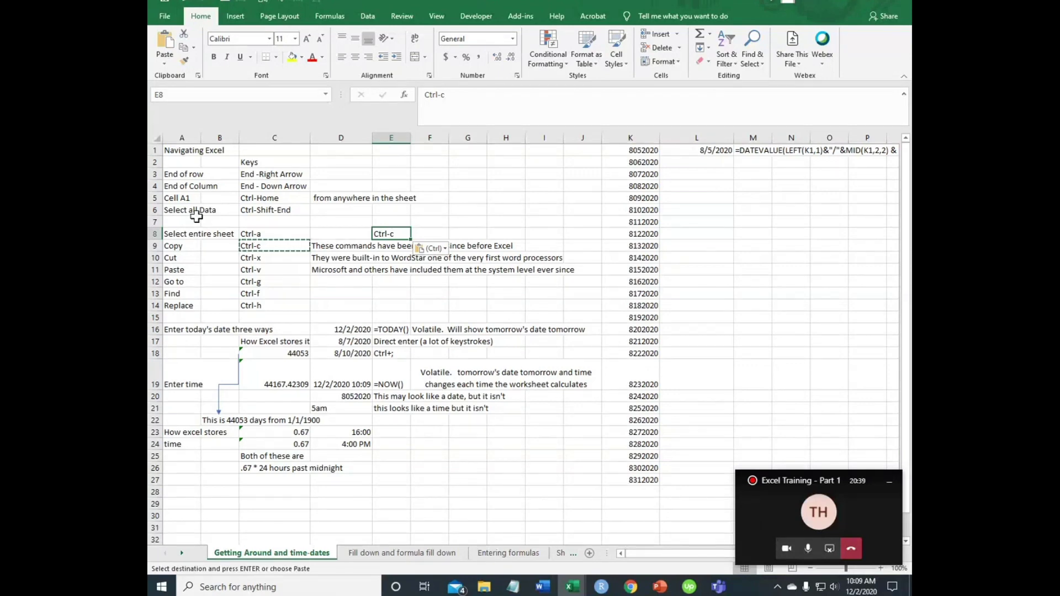
key(Escape)
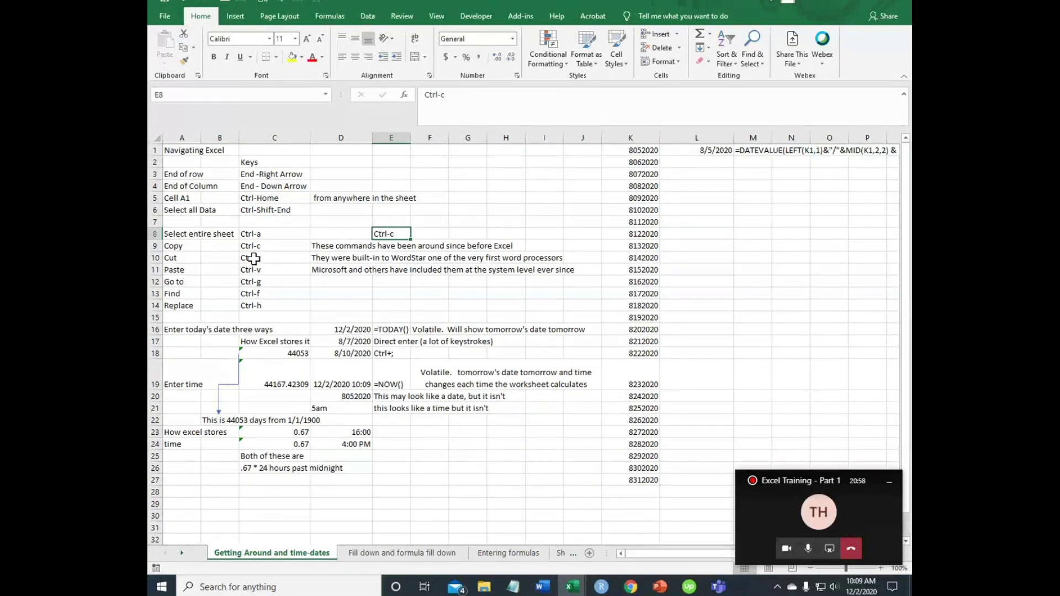
key(ctrl+g)
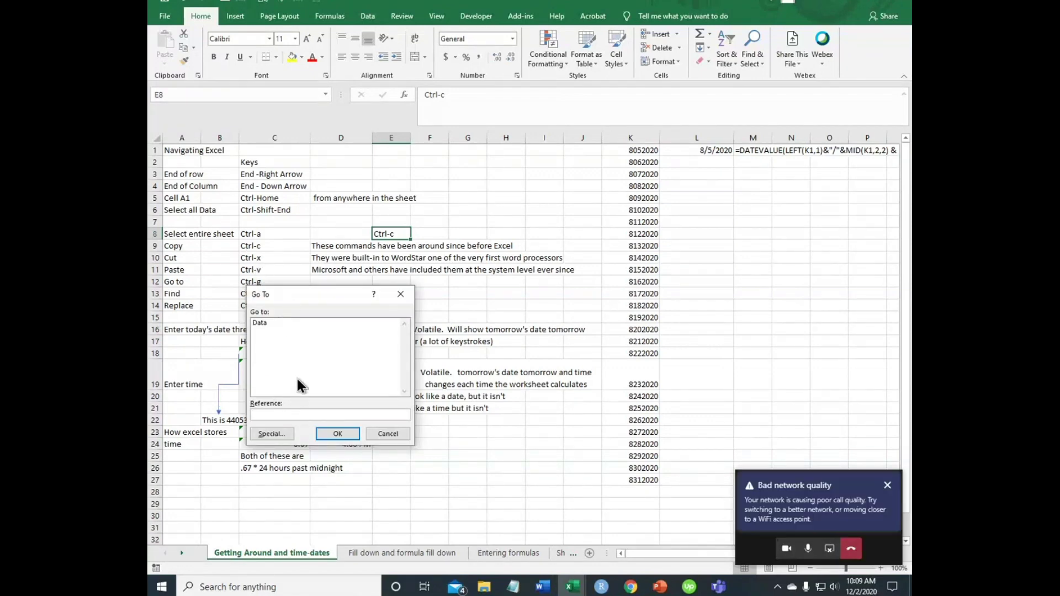
- Pick Blanks in Go To Special, cancel without selecting, then bring up Find and Replace
click(271, 434)
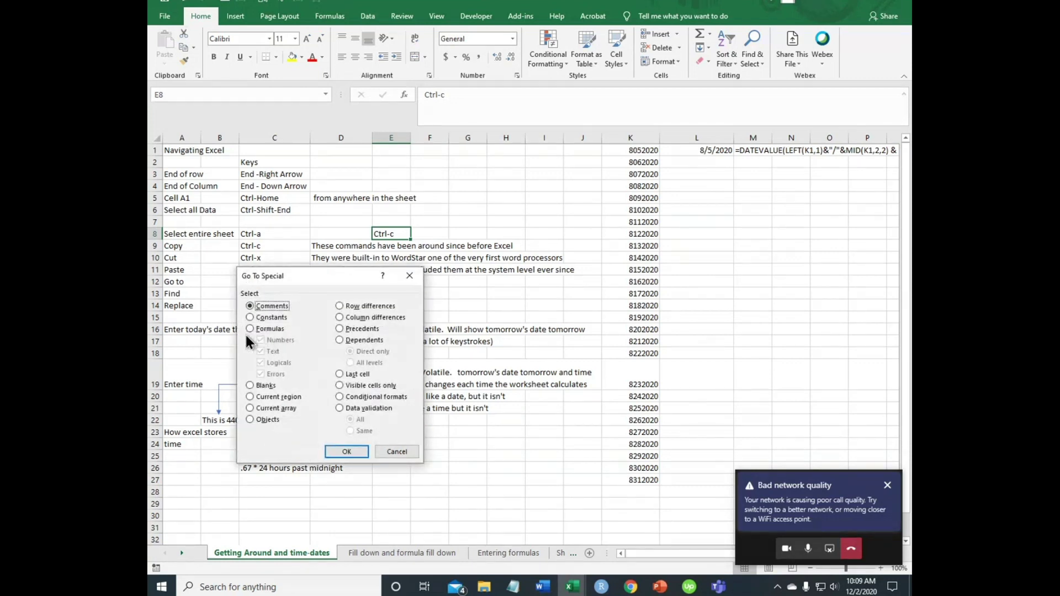
click(250, 385)
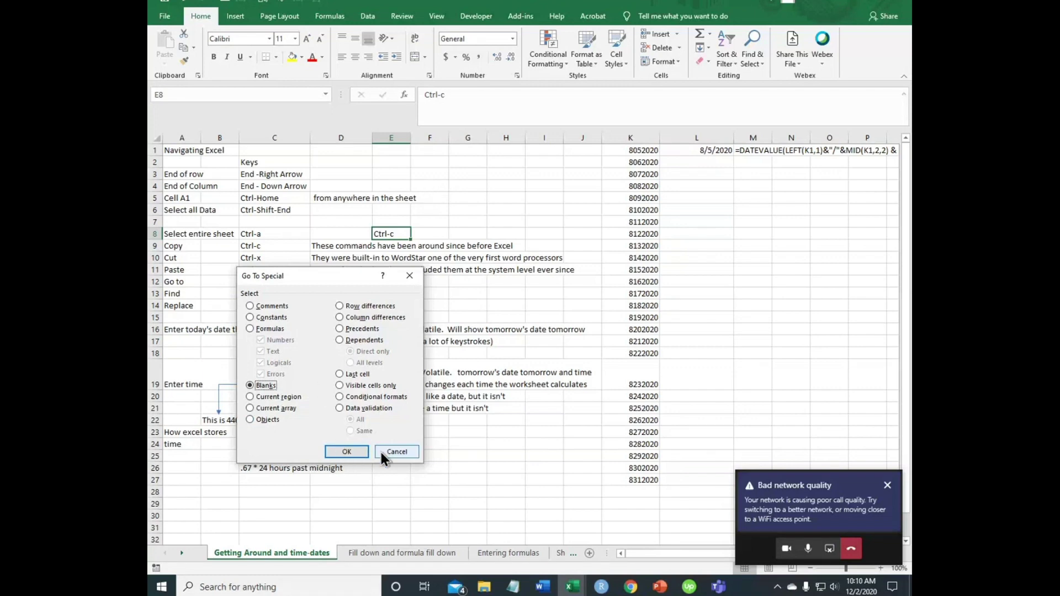
click(395, 451)
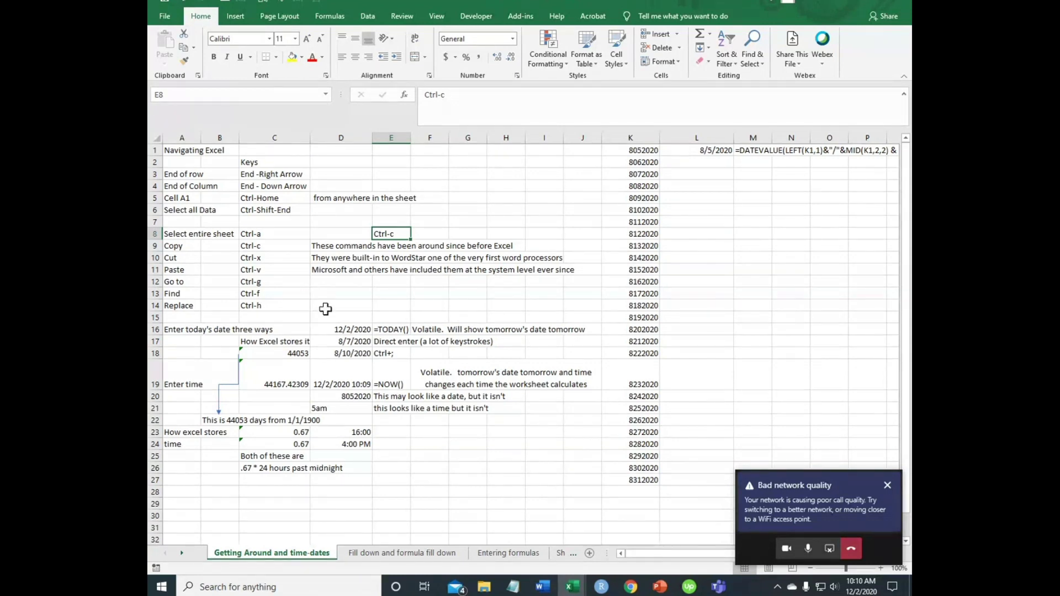
key(ctrl+f)
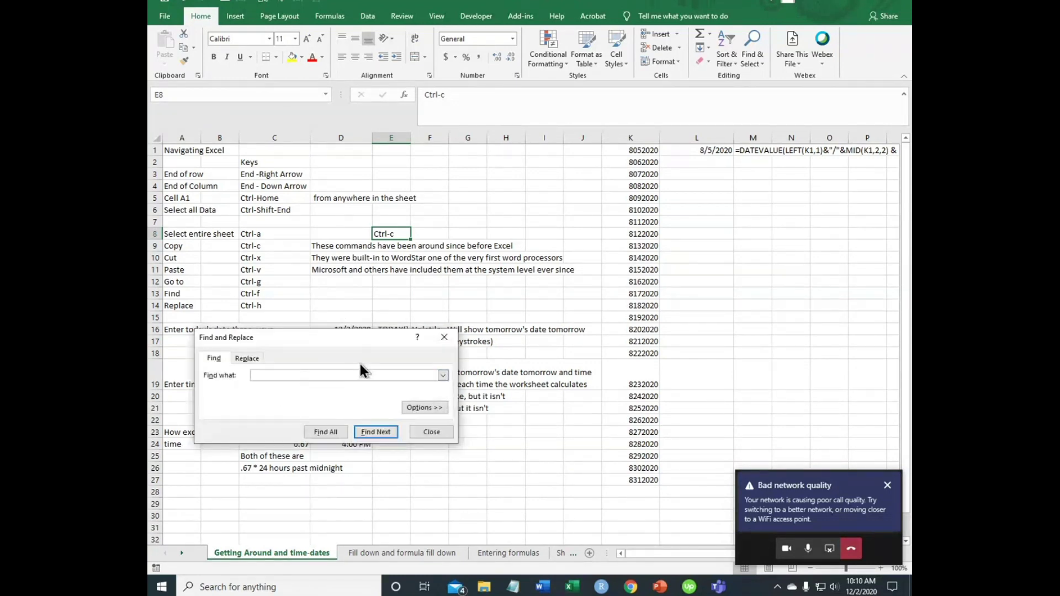
- Search for 'The' and replace 'They' with 'Them' in D10
text(They)
click(360, 431)
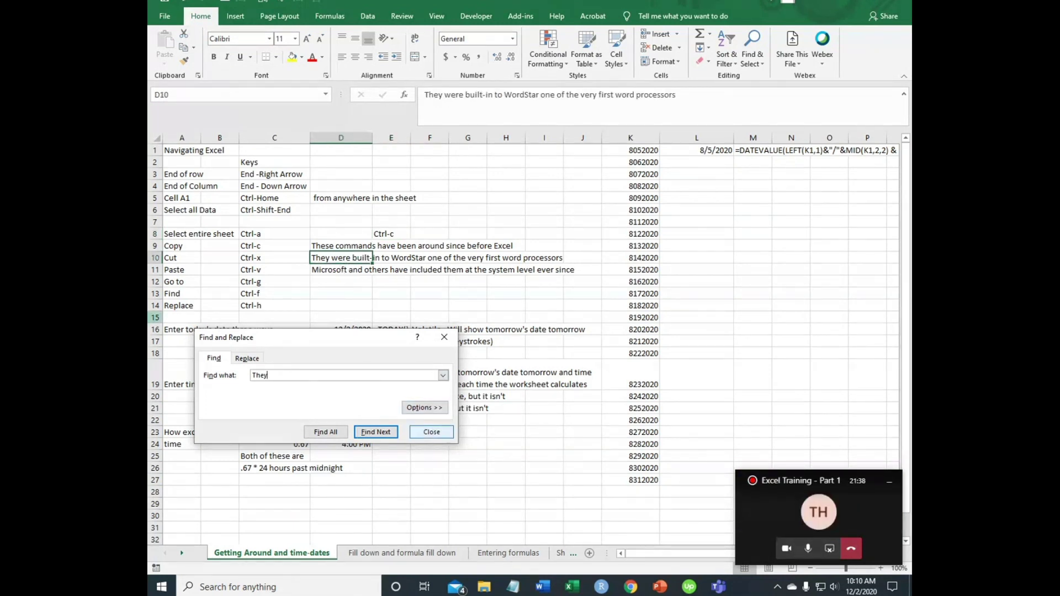
click(247, 358)
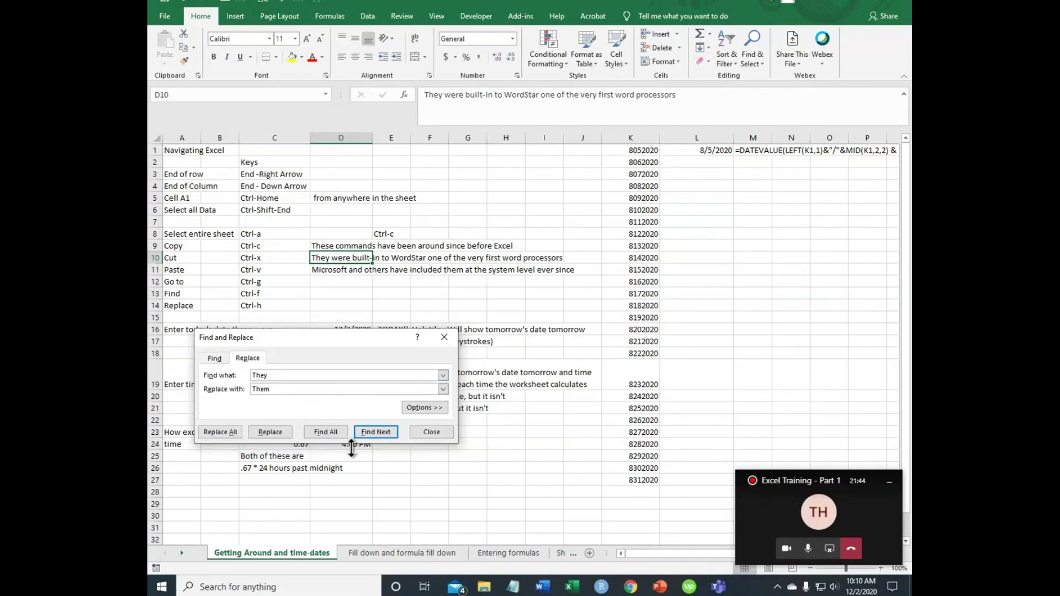
click(260, 432)
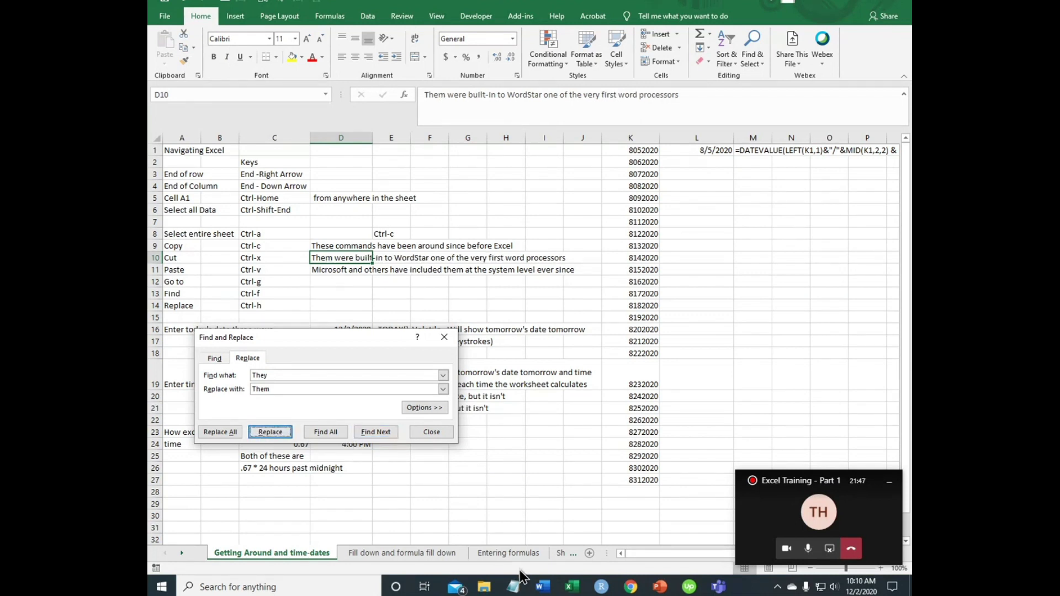
- Replace all 'Them' with 'They', check the wording in D11, and close the dialog
click(276, 378)
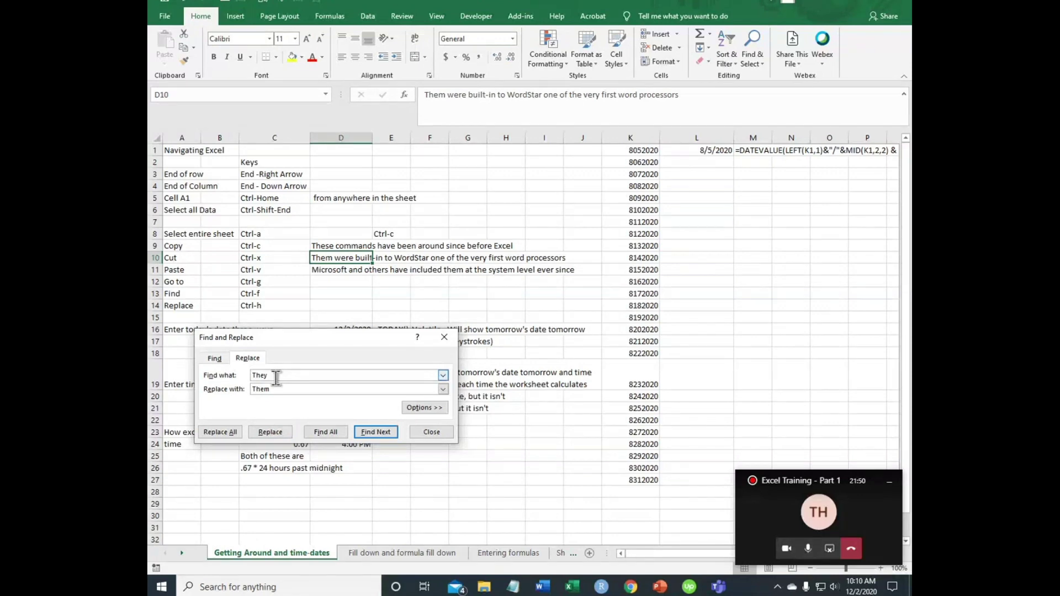
text(mt)
key(BackSpace)
key(Tab)
text(tHEY)
key(BackSpace)
key(BackSpace)
key(BackSpace)
key(BackSpace)
text(They)
key(alt+a)
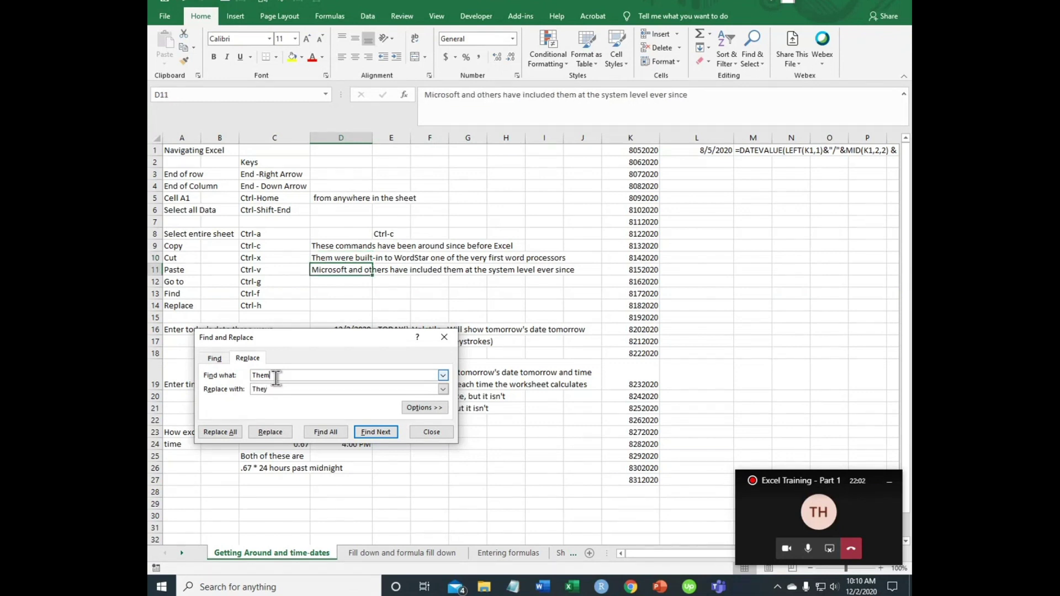
click(461, 271)
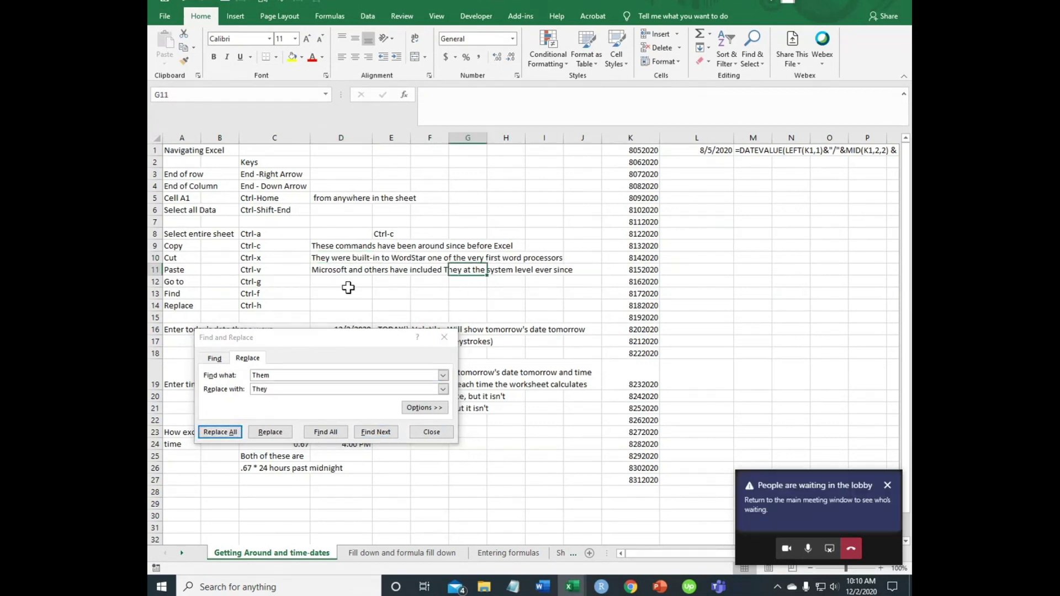
click(313, 269)
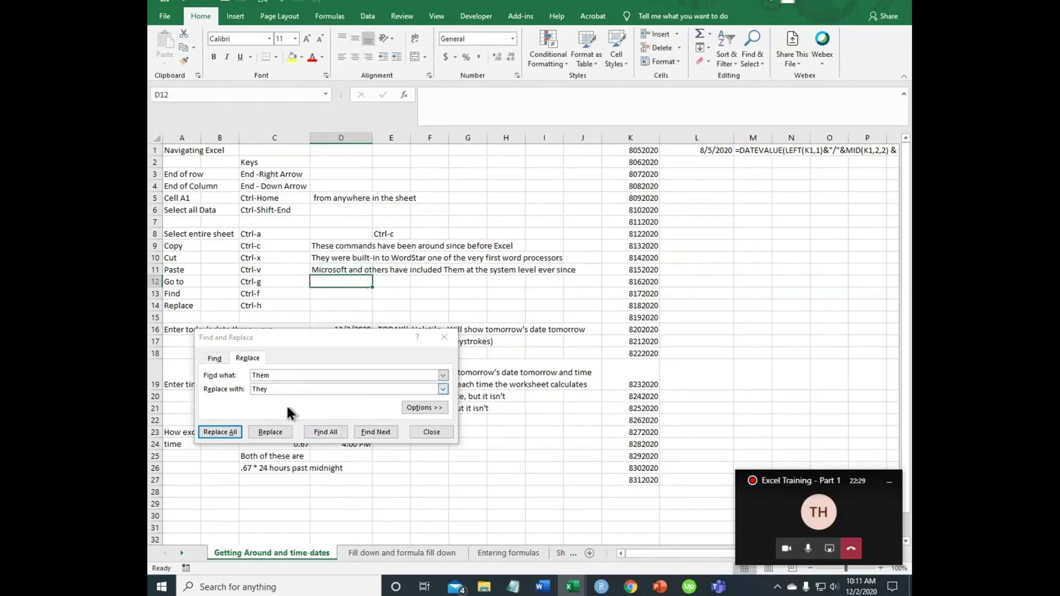
click(430, 432)
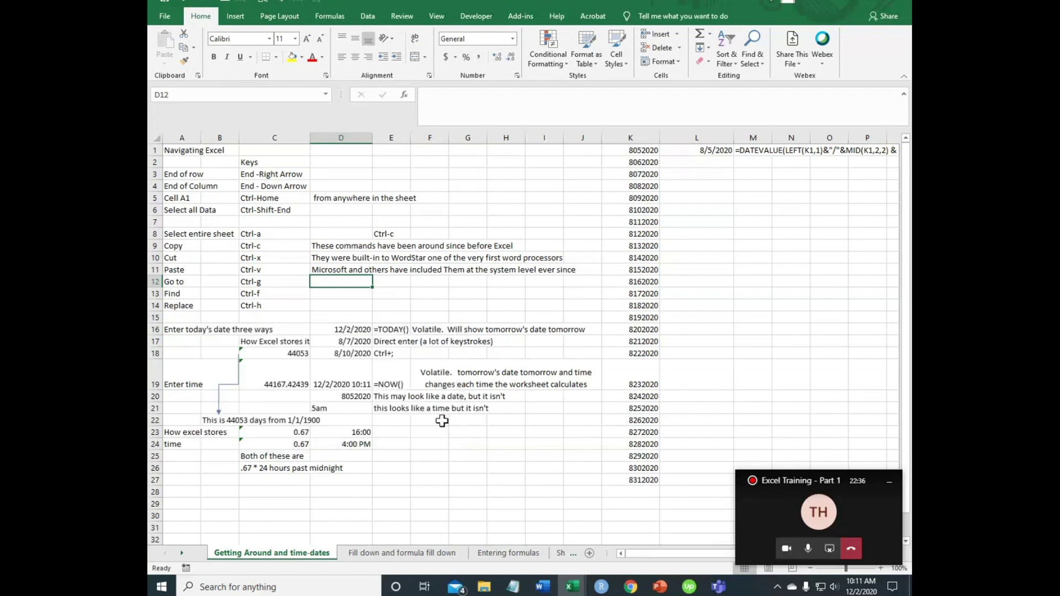
click(264, 314)
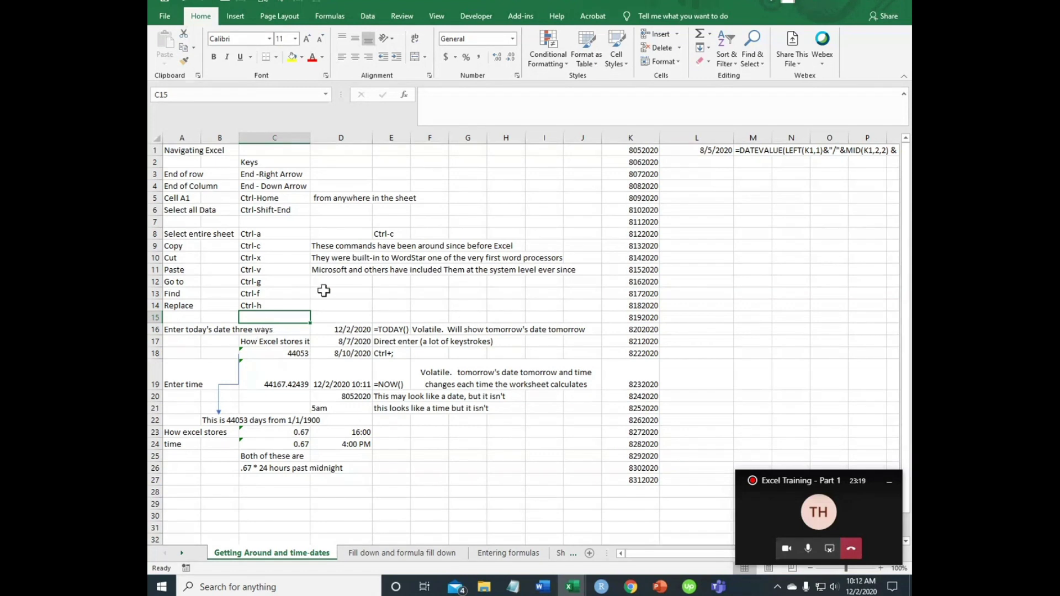
click(340, 329)
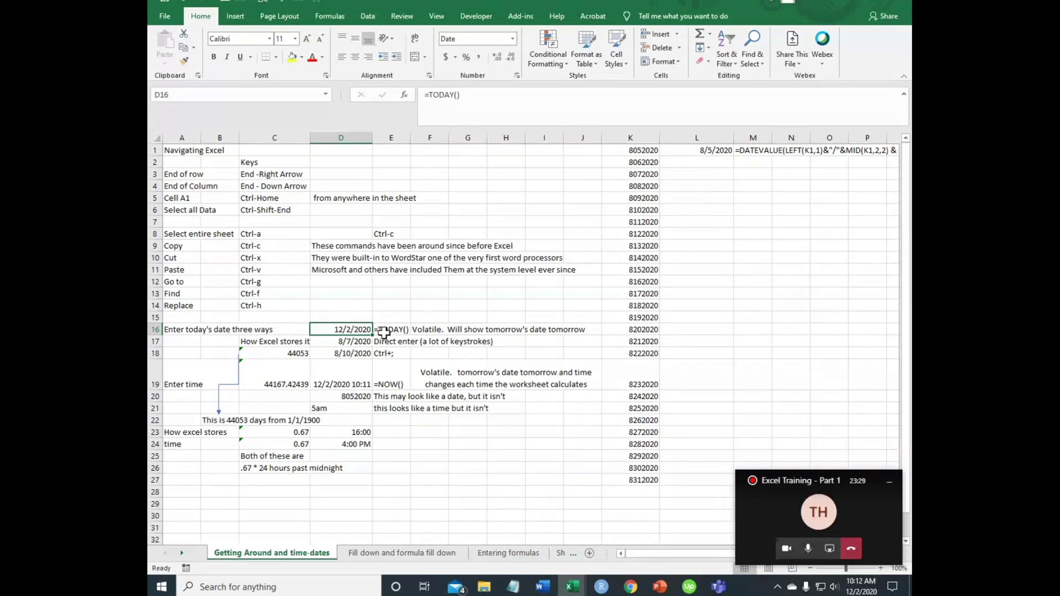
- Enter =today() in D16 and the fixed date 8/7/2020 in D17
text(=today)
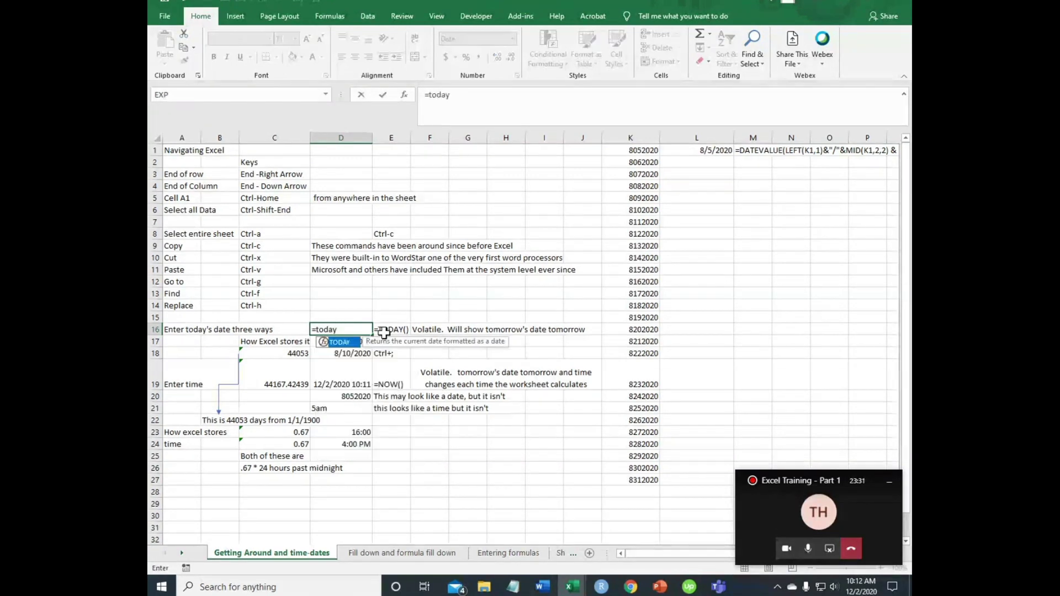
text(())
key(Return)
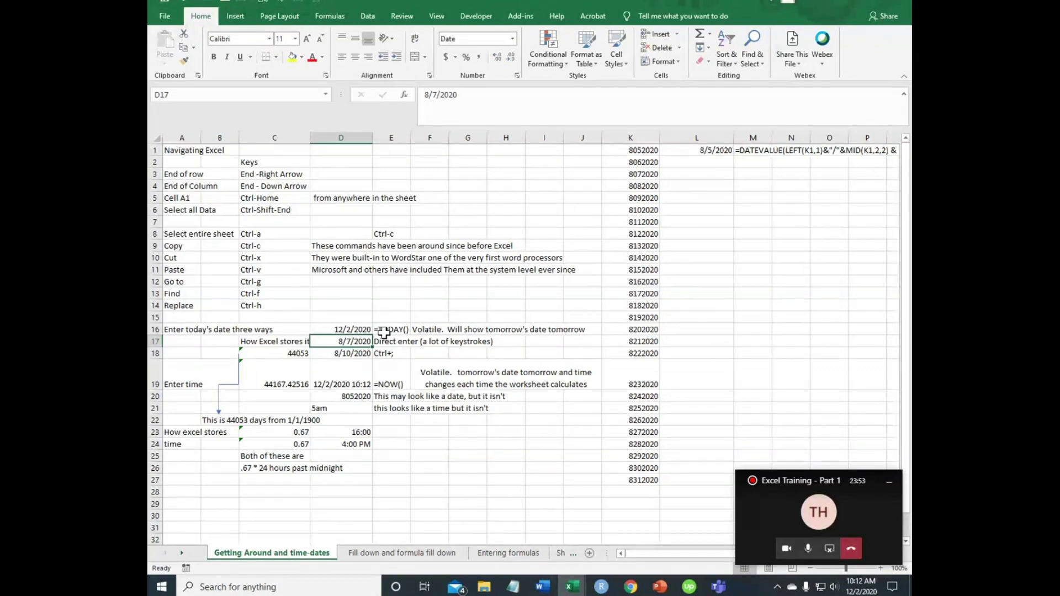
text(8/)
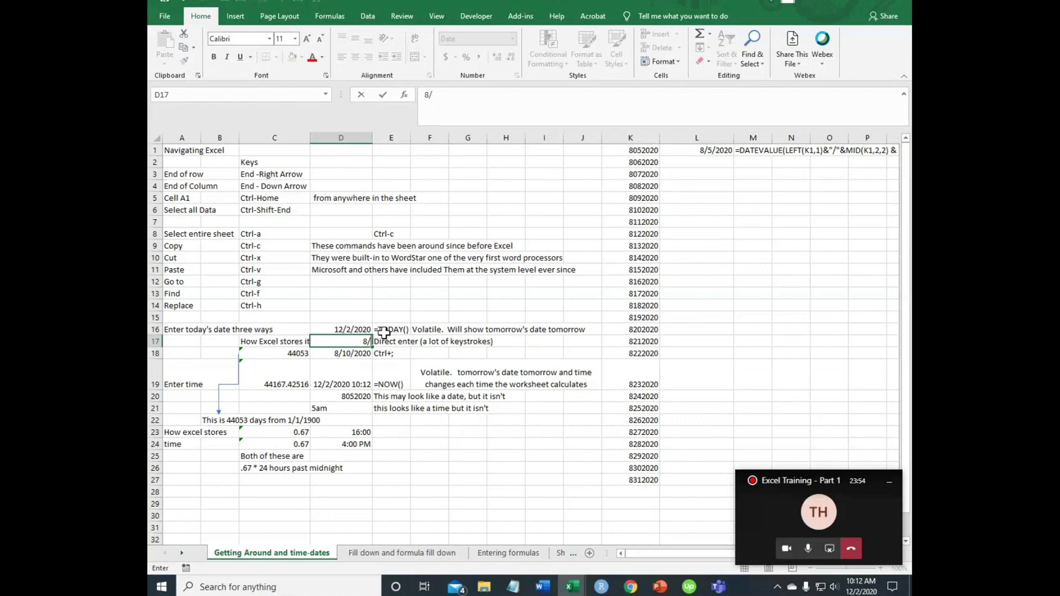
text(7/2020)
key(Return)
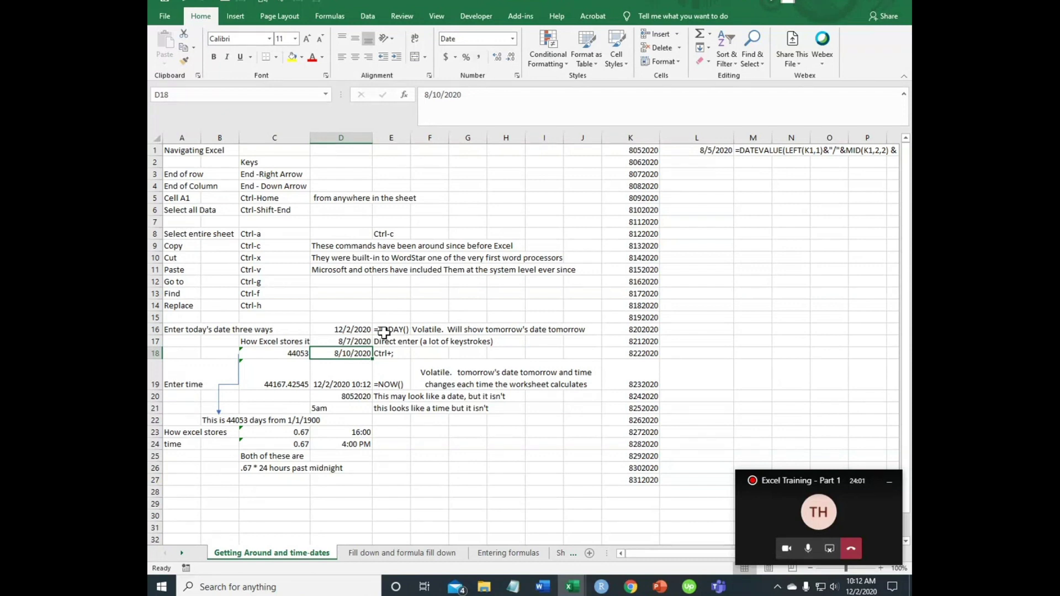
key(Up)
key(Left)
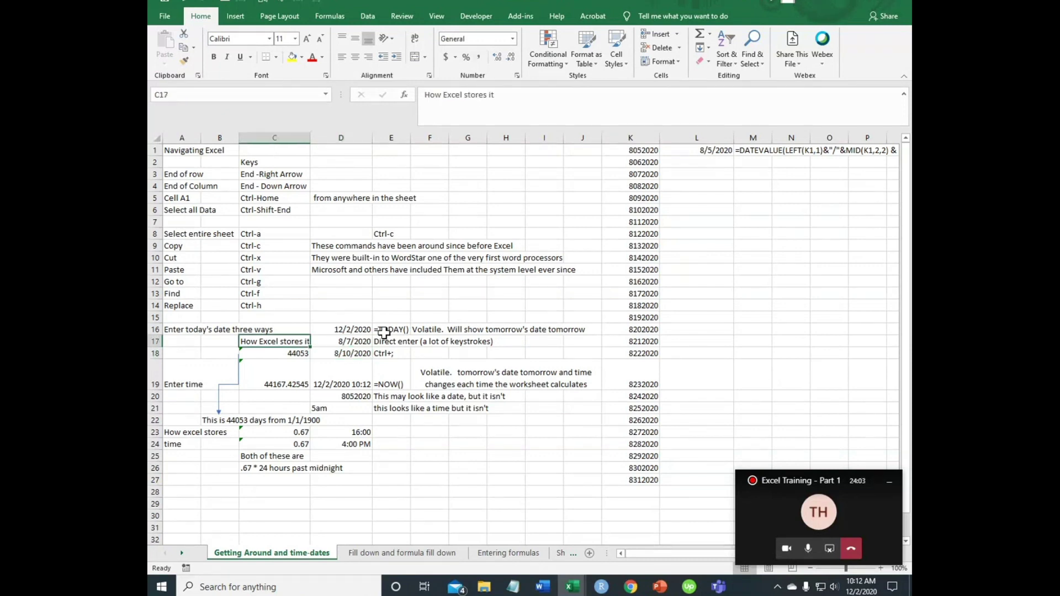
- Insert today's date 12/2/2020 into D18 with Ctrl+; in place of 8/10/2020
key(Down)
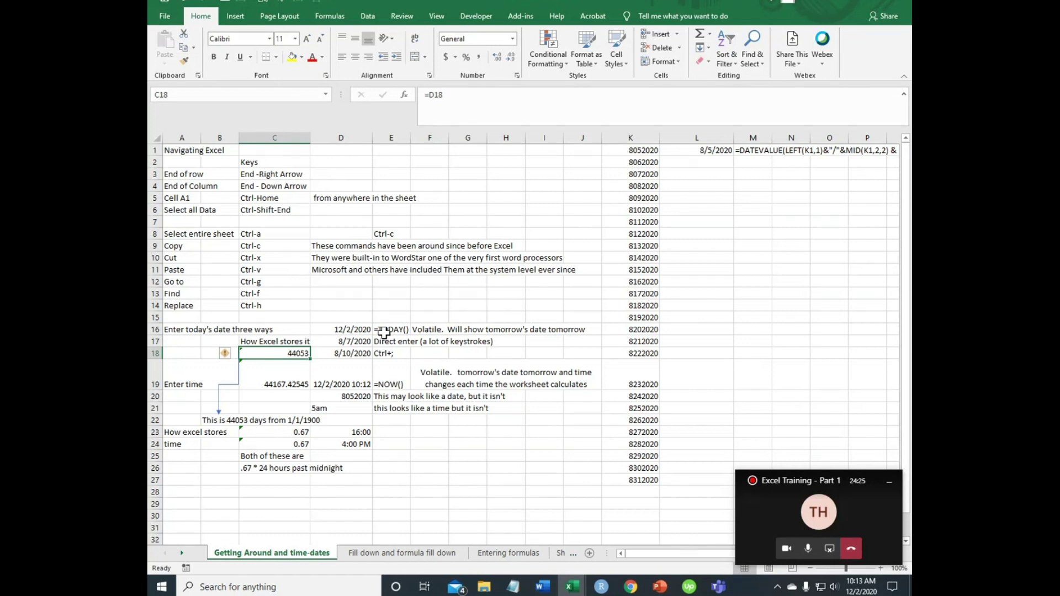
key(Right)
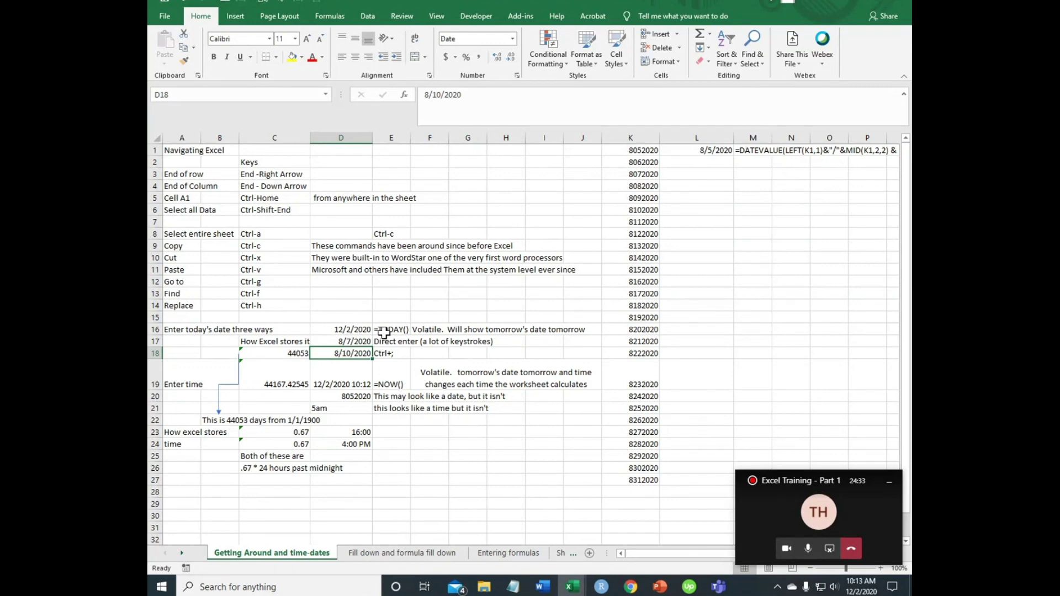
key(ctrl+semicolon)
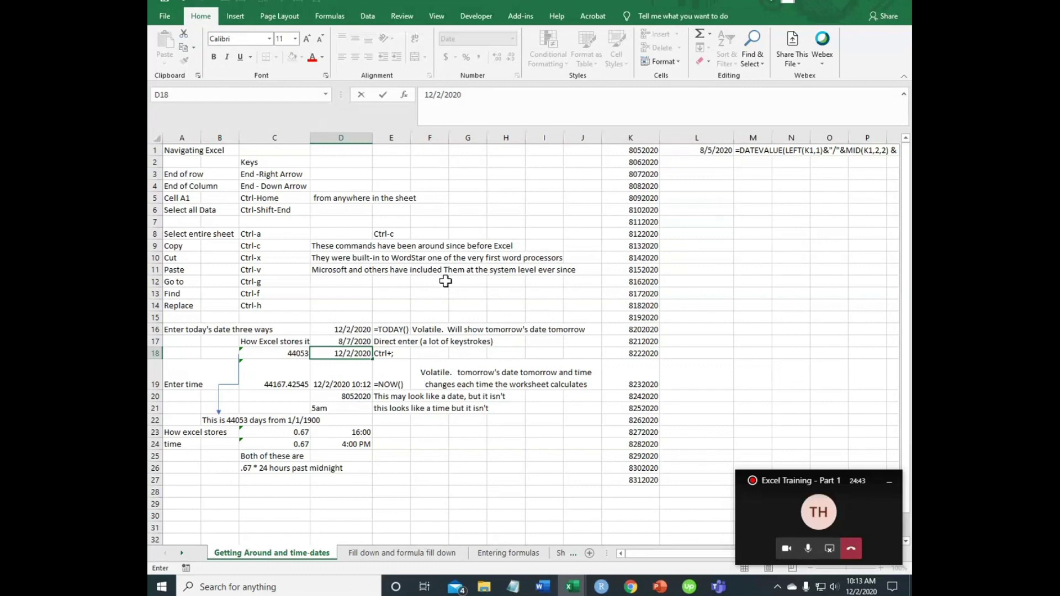
click(346, 330)
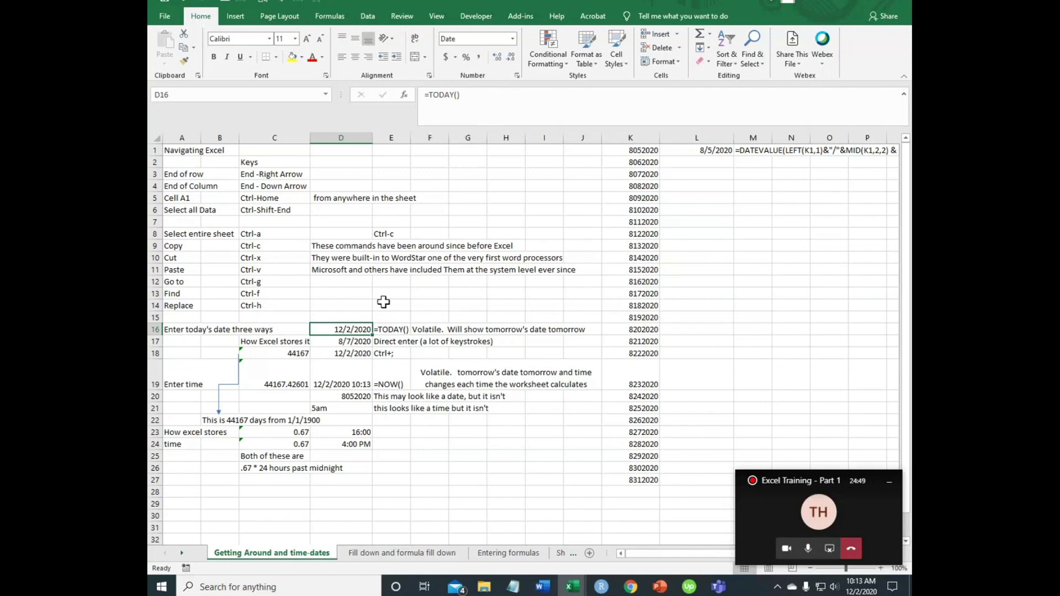
click(368, 341)
click(351, 353)
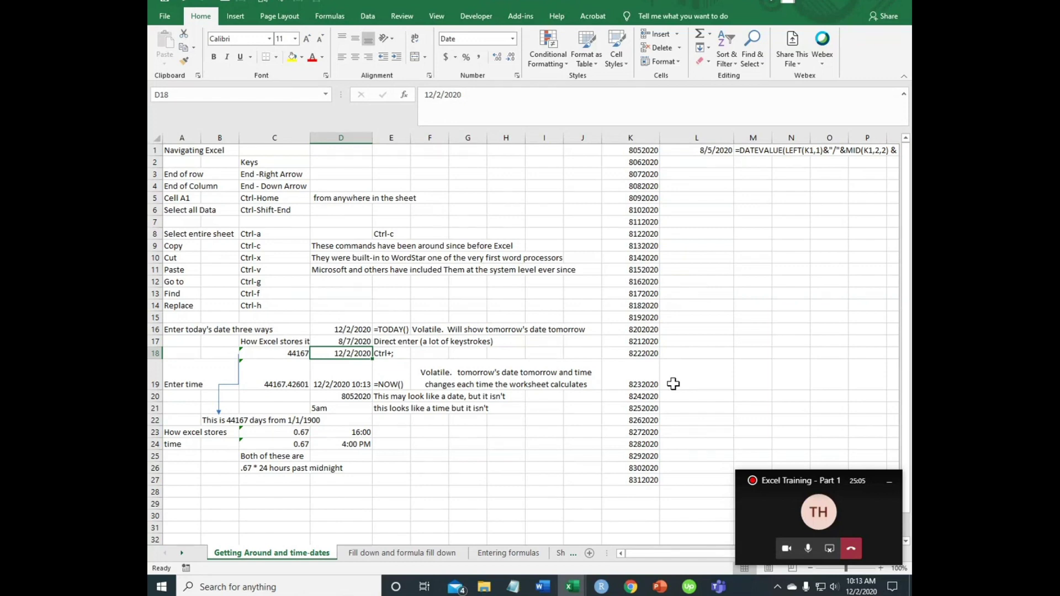
key(Down)
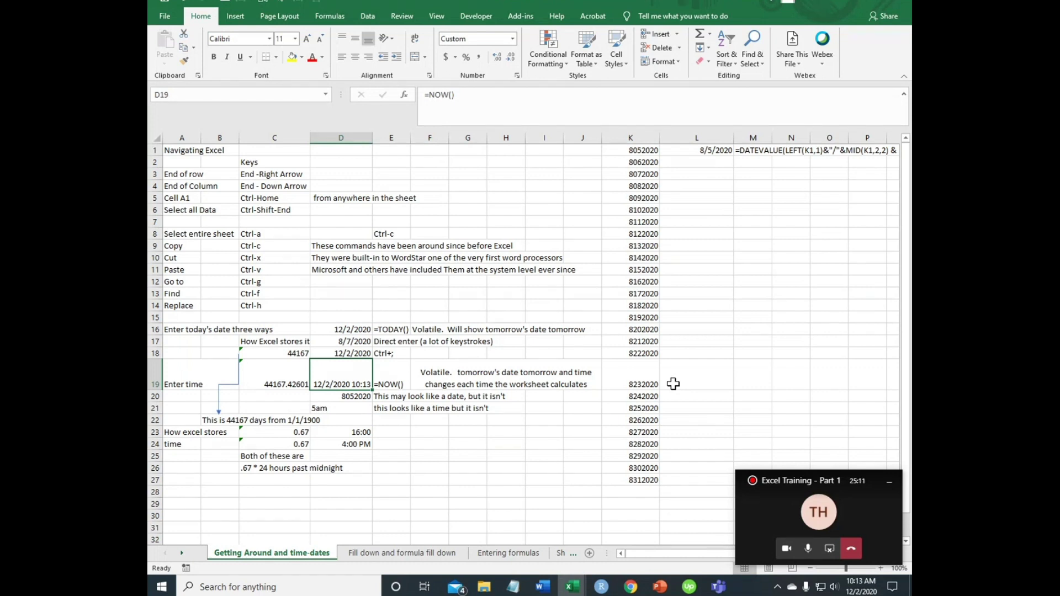
- Enter =now() in D19 and check C19's =D19 serial value 44167.42633
text(=now())
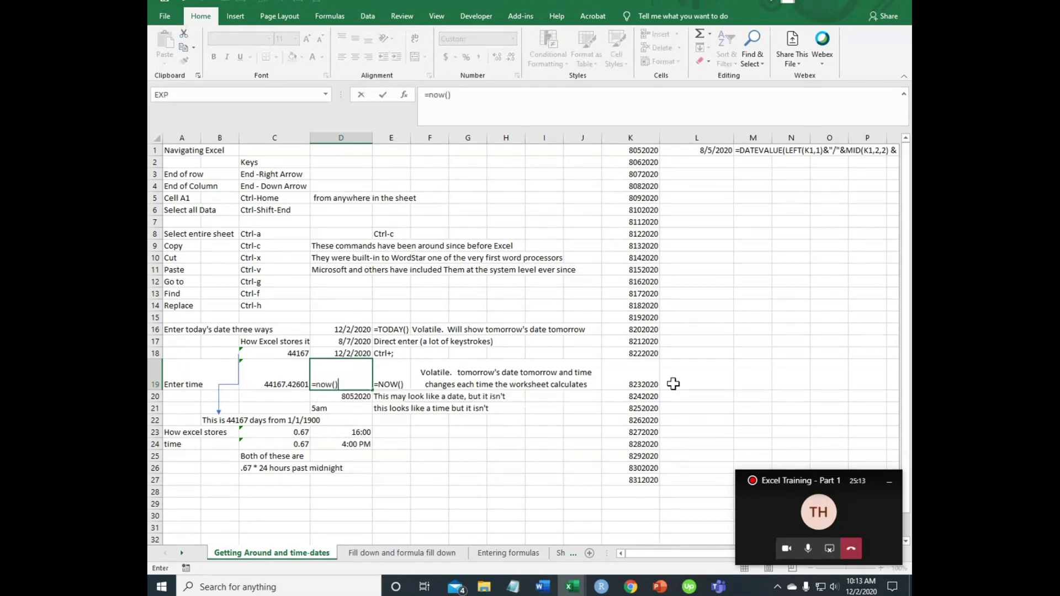
key(Return)
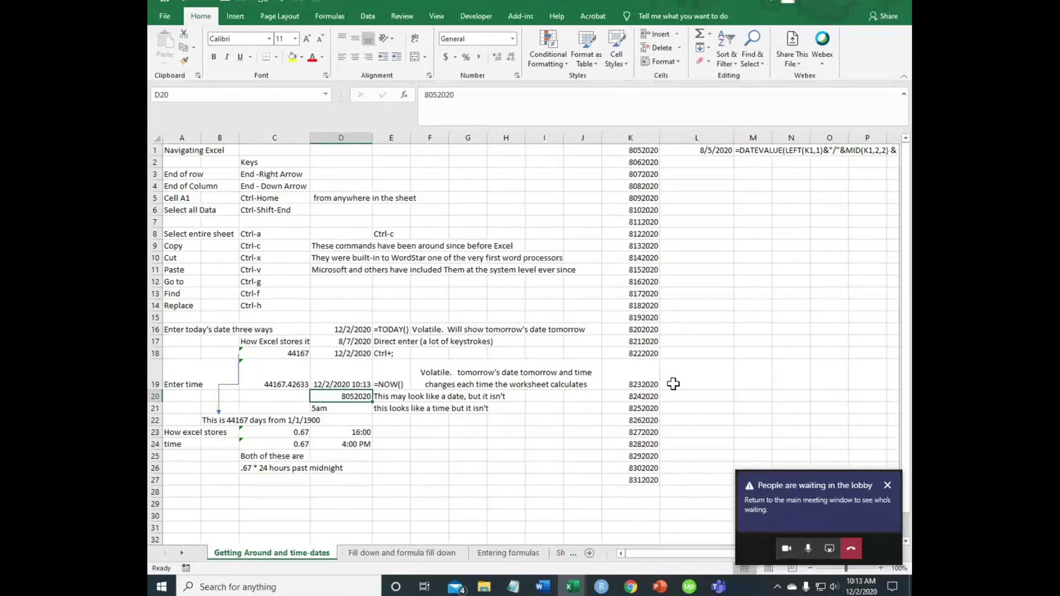
key(Up)
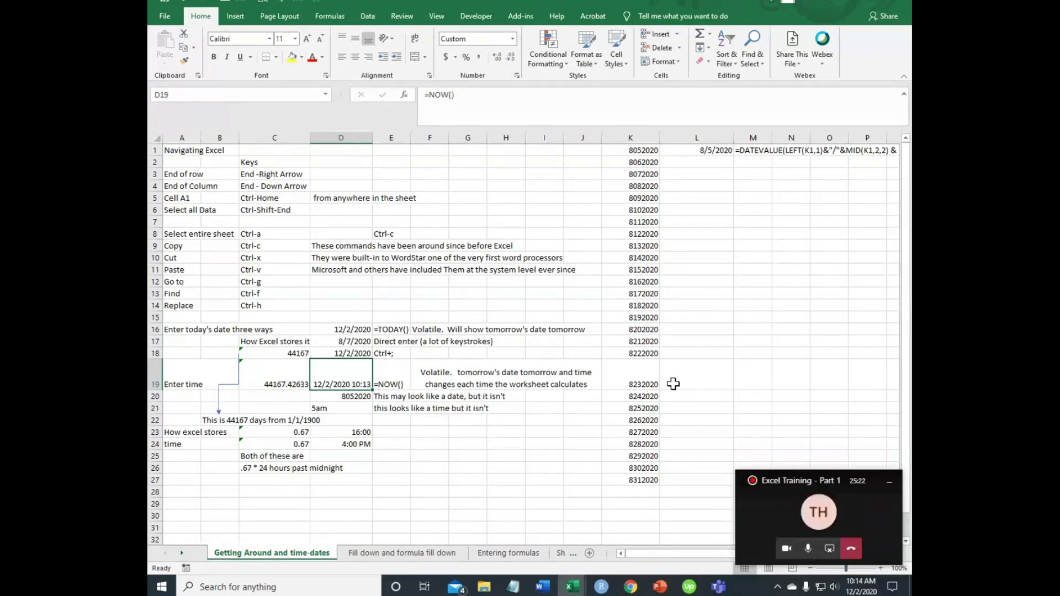
key(Left)
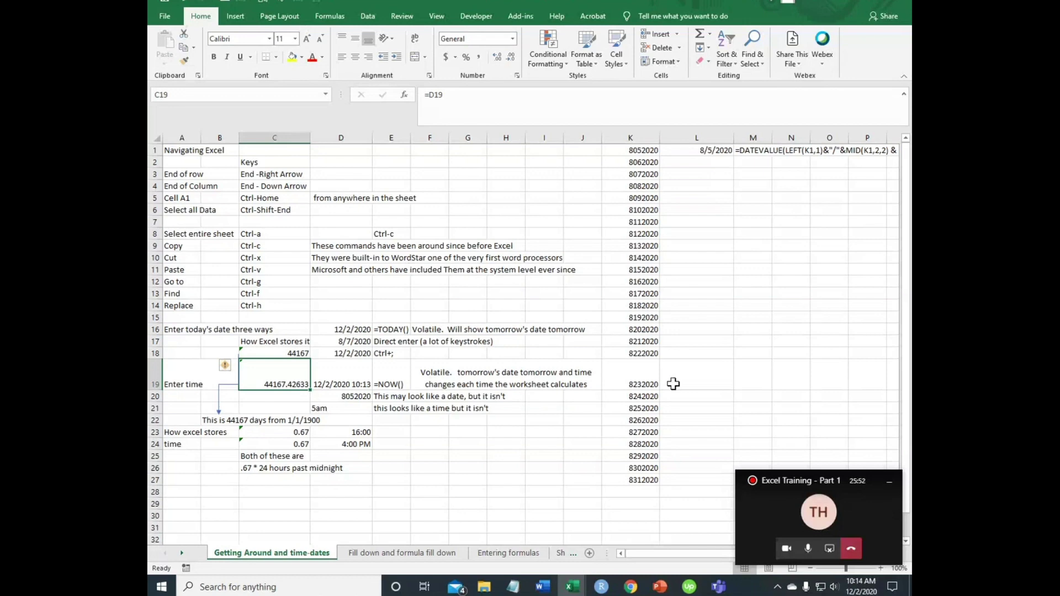
key(Down)
key(Right)
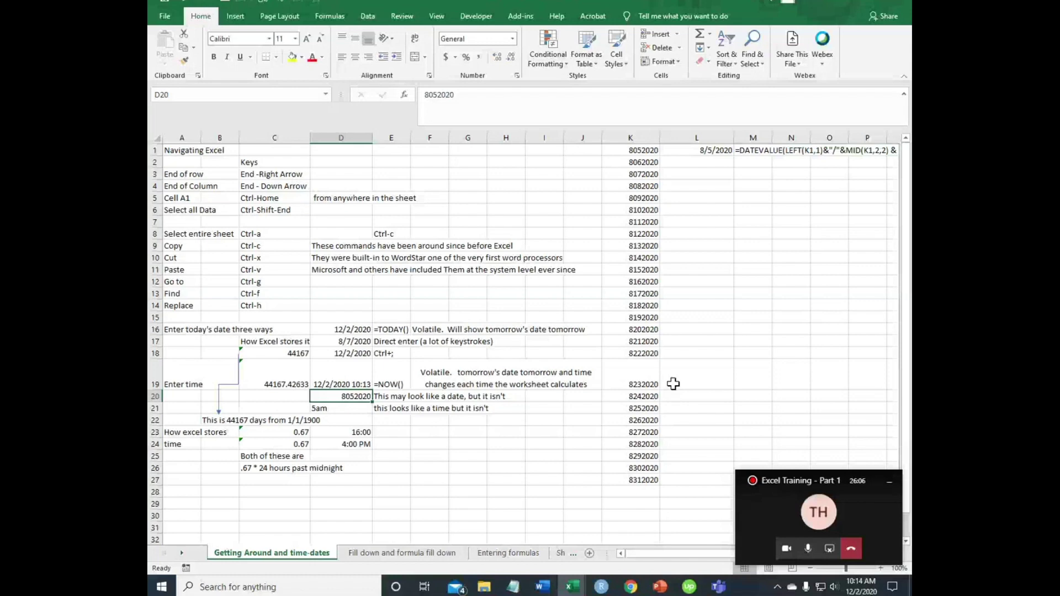
key(Down)
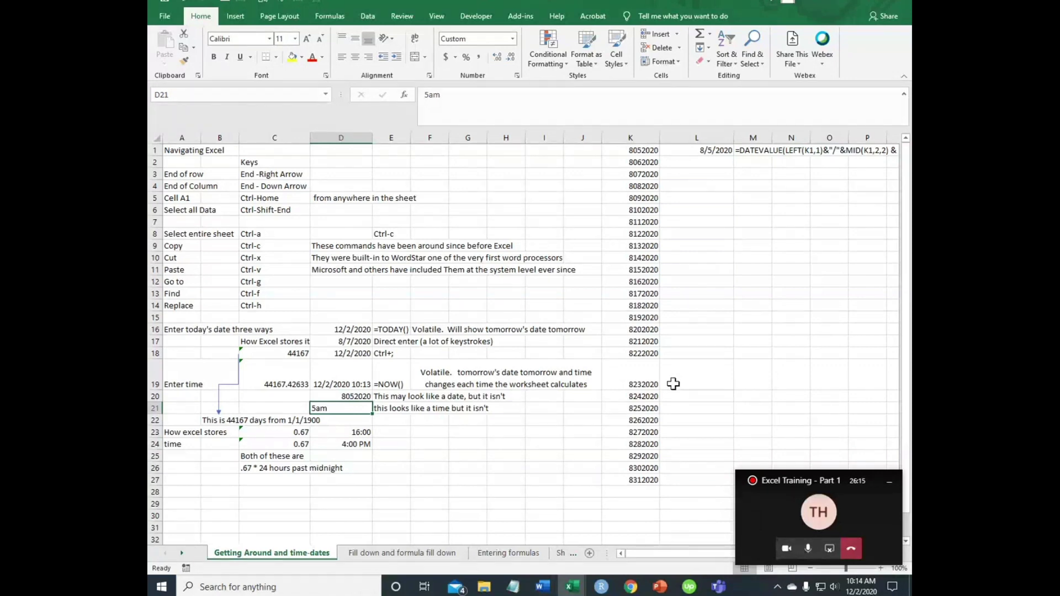
key(Down)
key(Down)
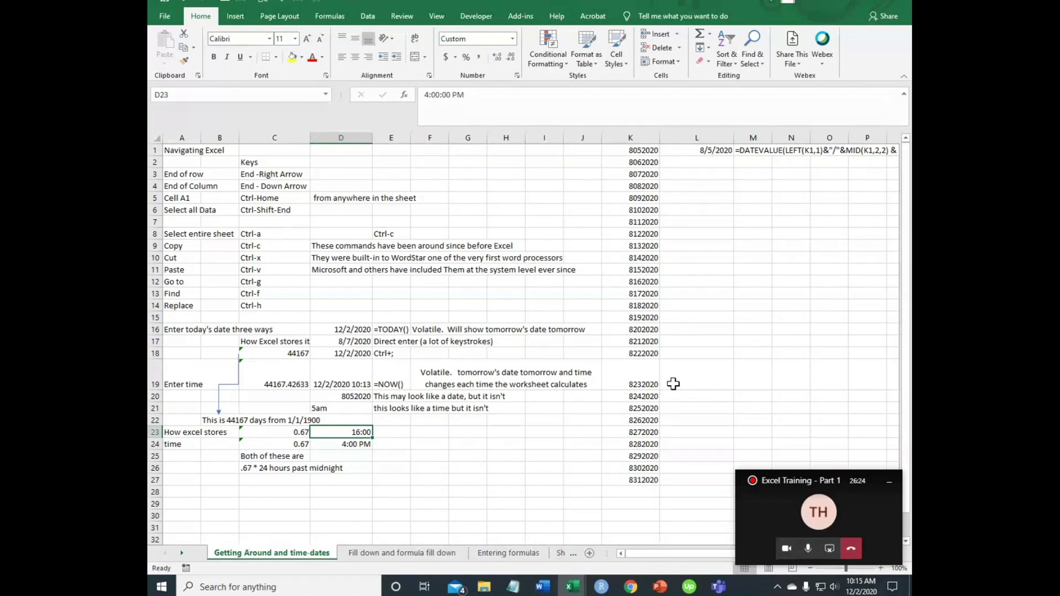
key(Down)
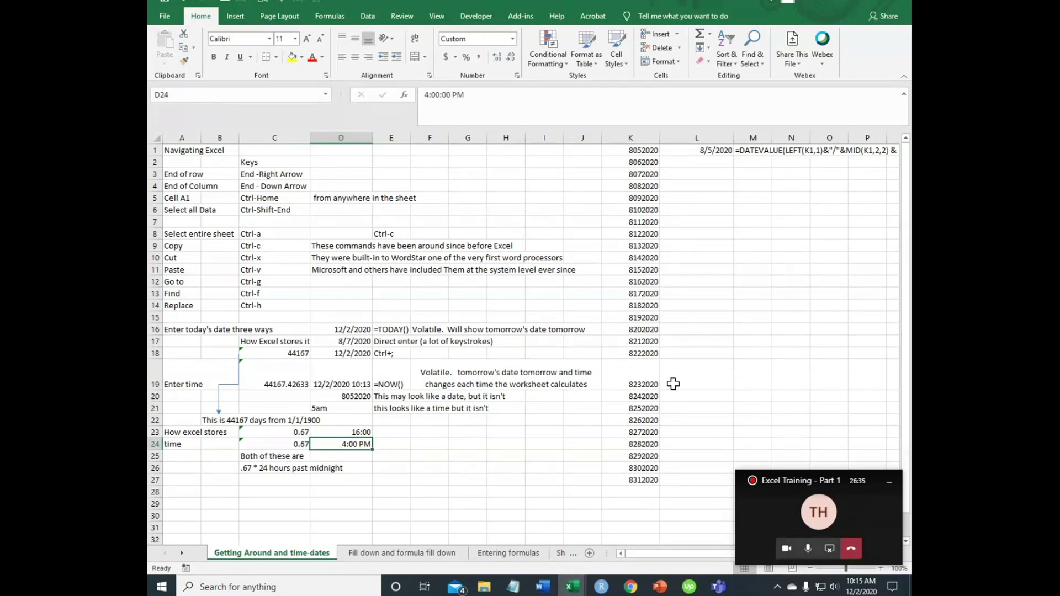
key(Left)
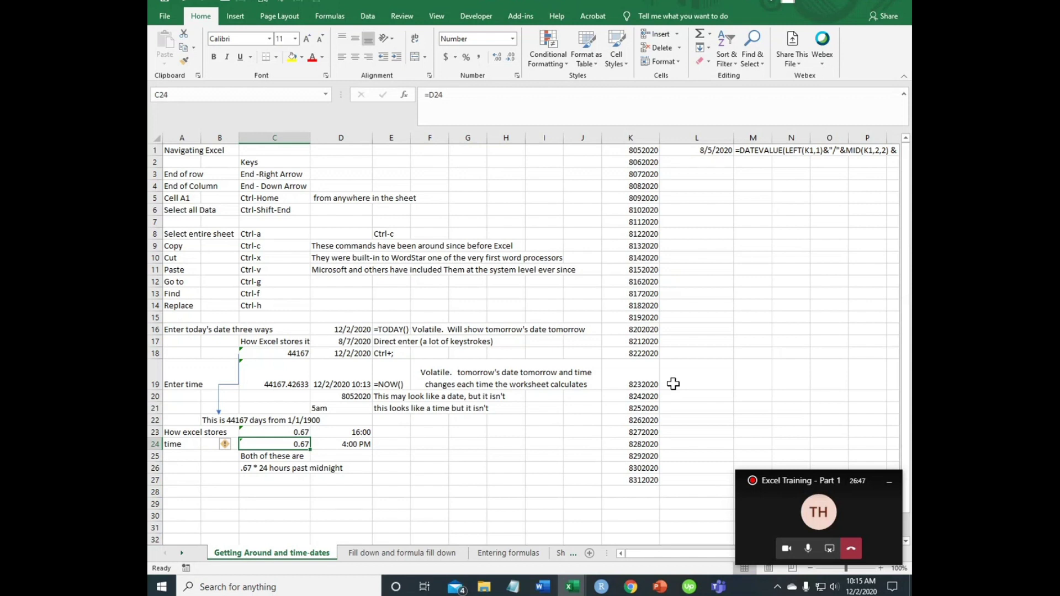
key(Down)
key(Down)
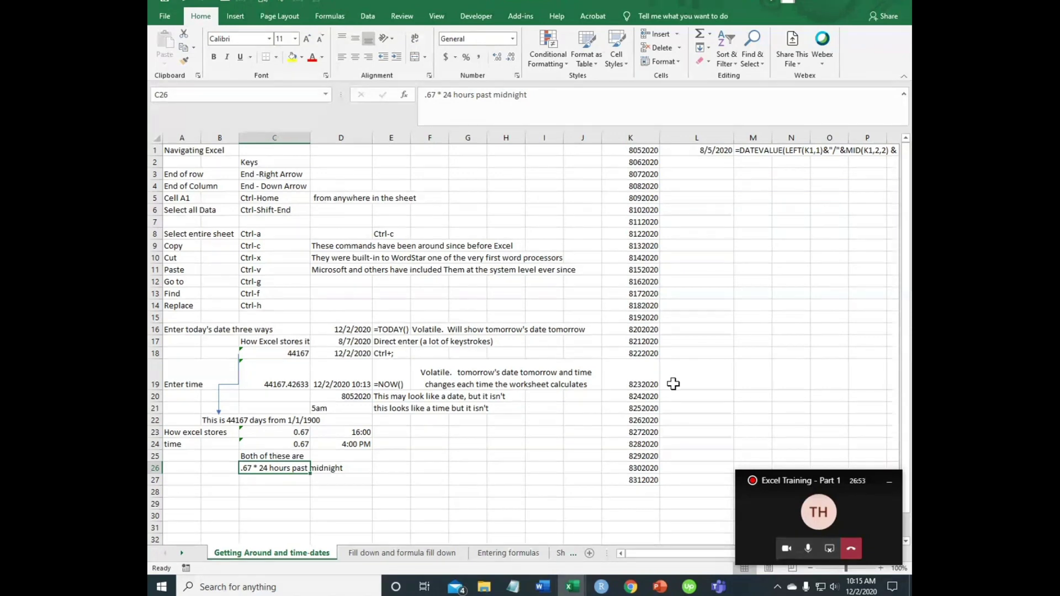
key(Up)
key(Up)
key(Up)
key(Up)
key(Up)
key(Up)
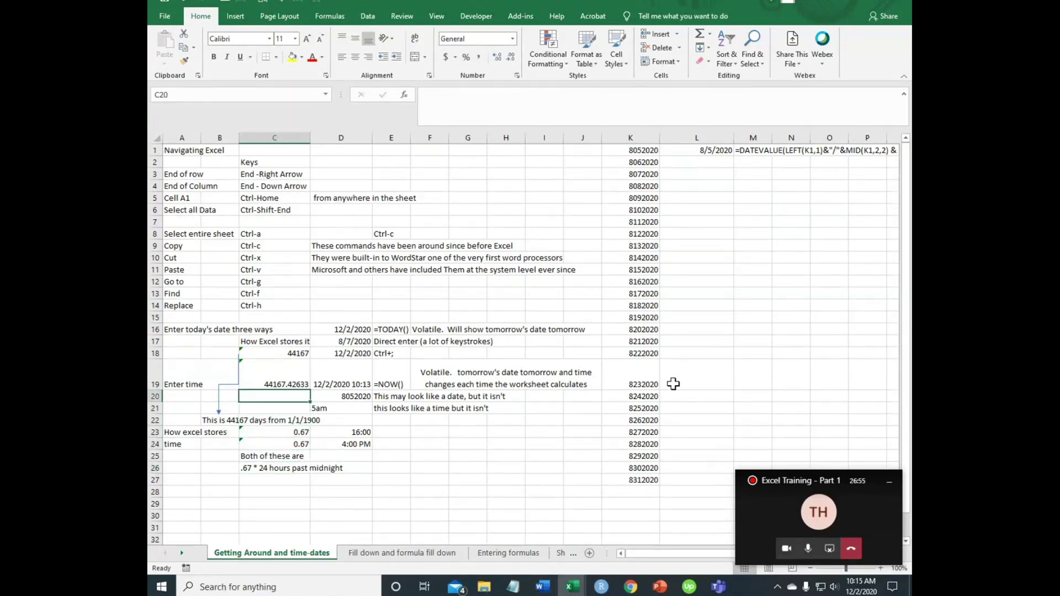
key(Right)
key(Right)
key(Left)
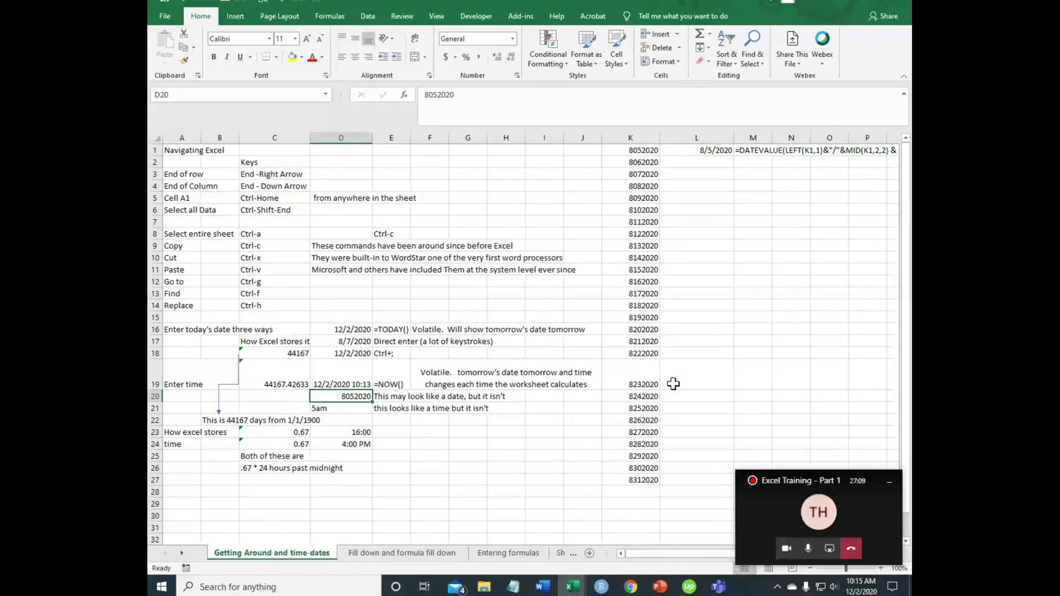
key(Right)
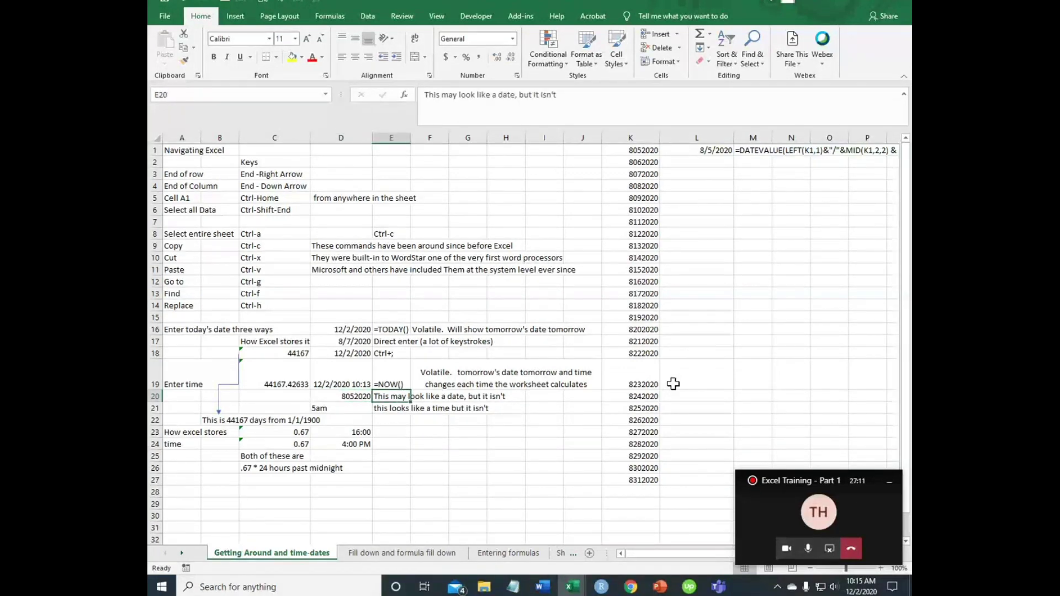
key(Right)
key(Right)
key(Right)
key(Right)
key(Right)
key(Right)
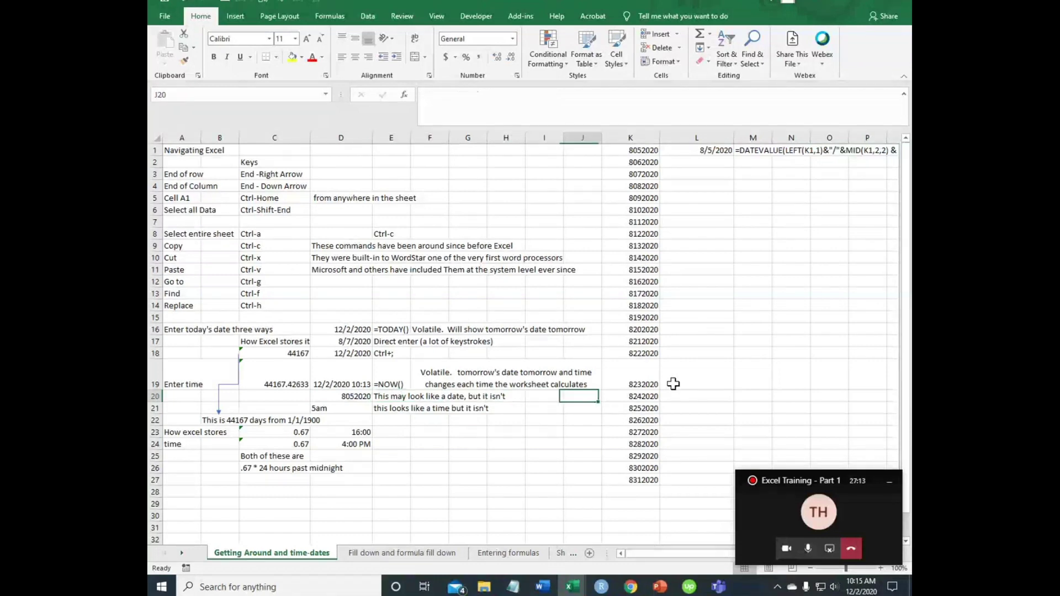
key(Up)
key(Up)
key(Up)
key(Up)
key(Up)
key(Up)
key(Up)
key(Up)
key(Up)
key(Up)
key(Up)
key(Up)
key(Up)
key(Up)
key(Up)
key(Up)
key(Up)
key(Up)
key(Up)
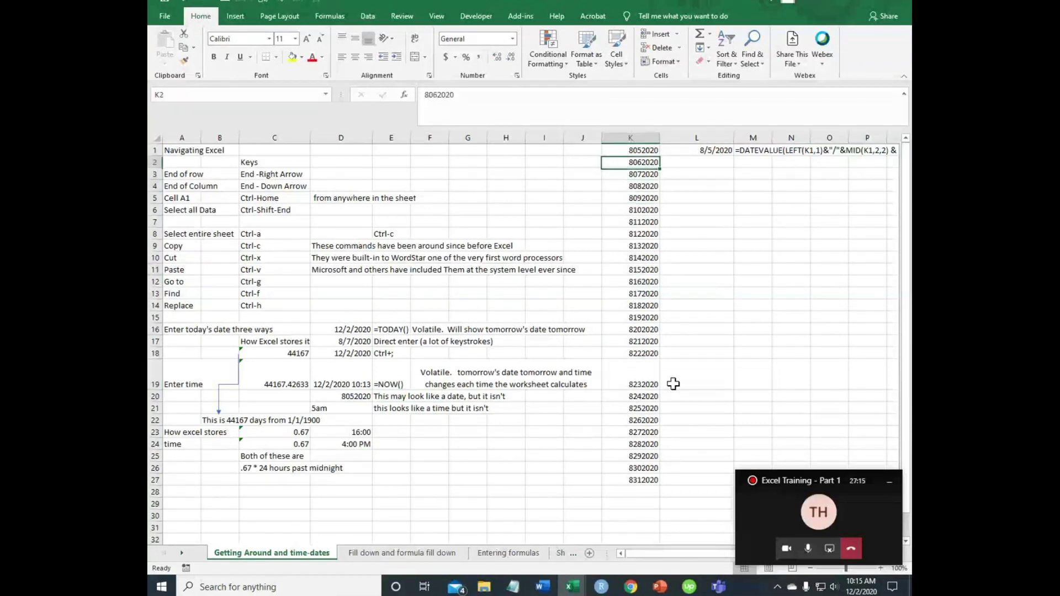
key(Right)
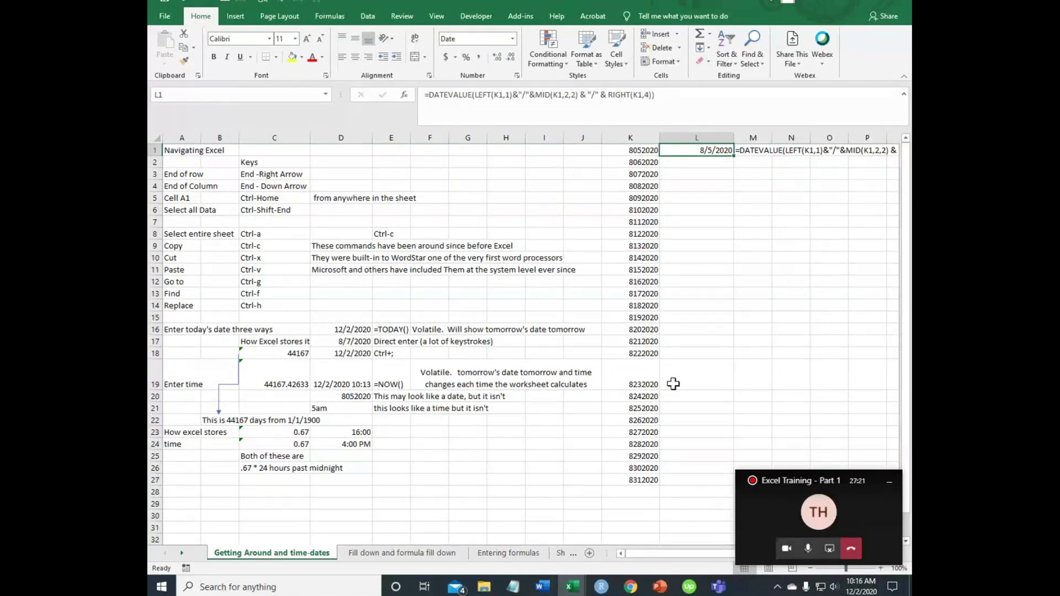
key(Right)
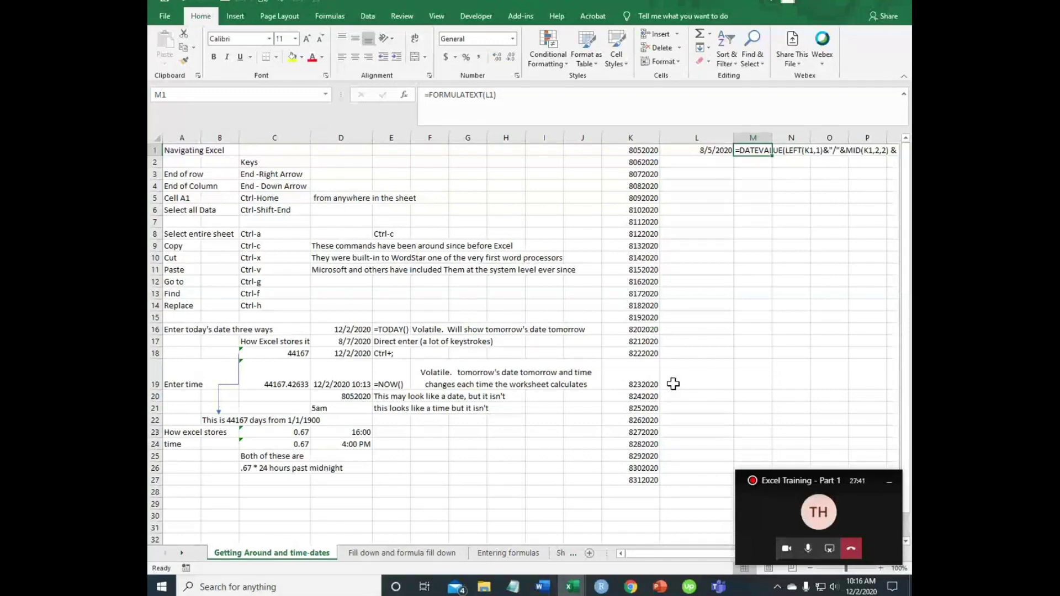
key(Right)
key(Right)
key(Left)
key(Left)
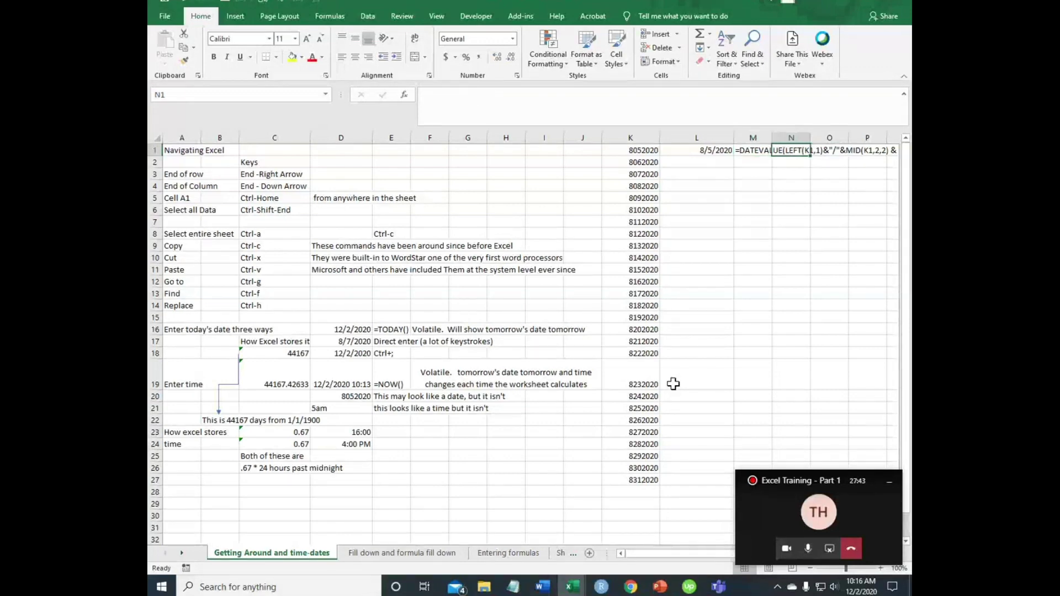
key(Right)
key(Left)
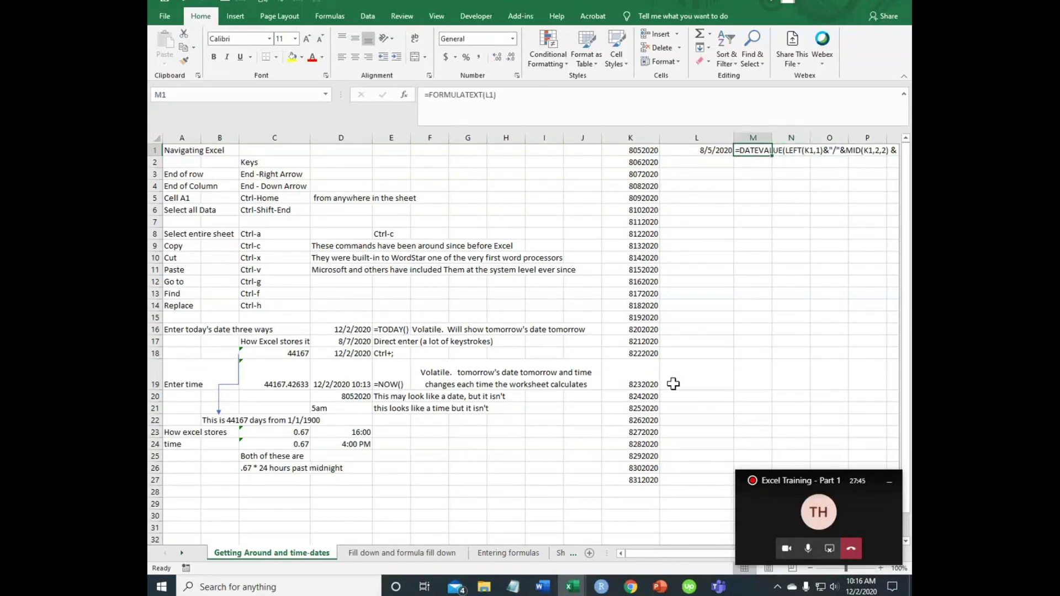
key(Right)
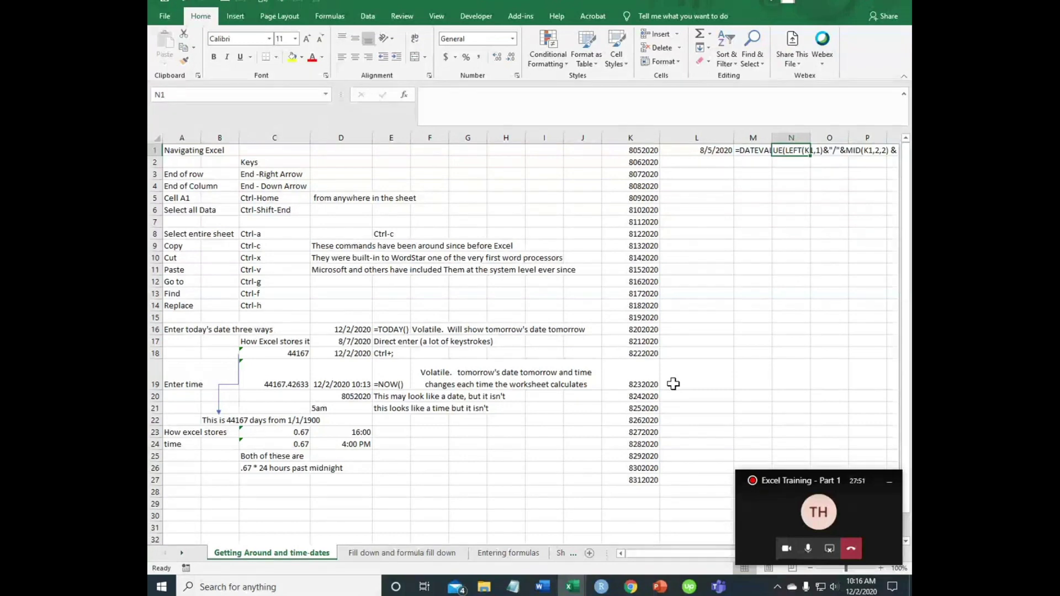
key(Left)
key(Right)
click(642, 154)
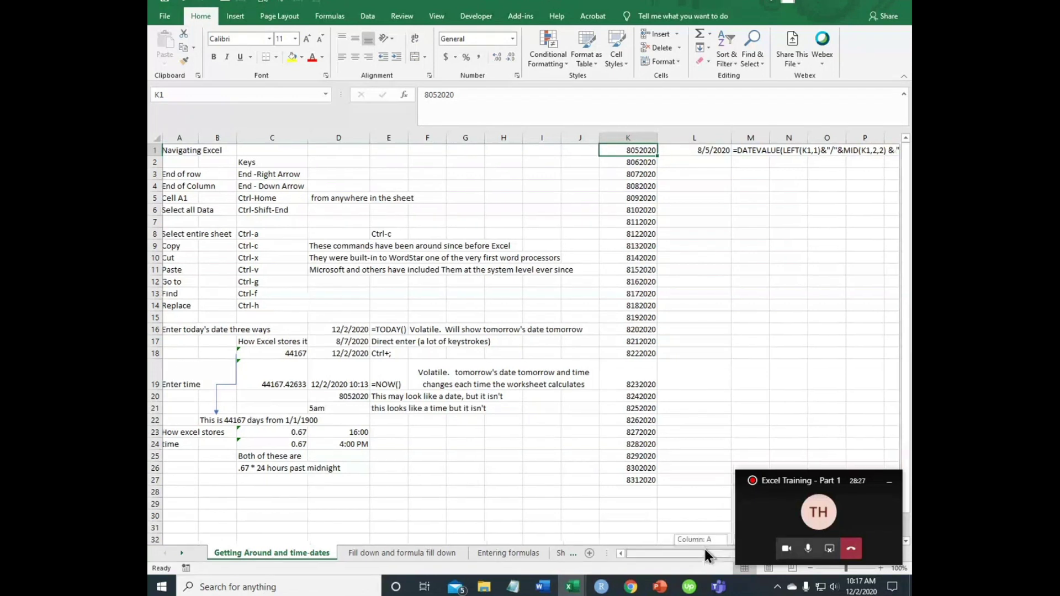
mouse_move(721, 553)
mouse_down()
mouse_move(740, 559)
mouse_move(718, 556)
mouse_up()
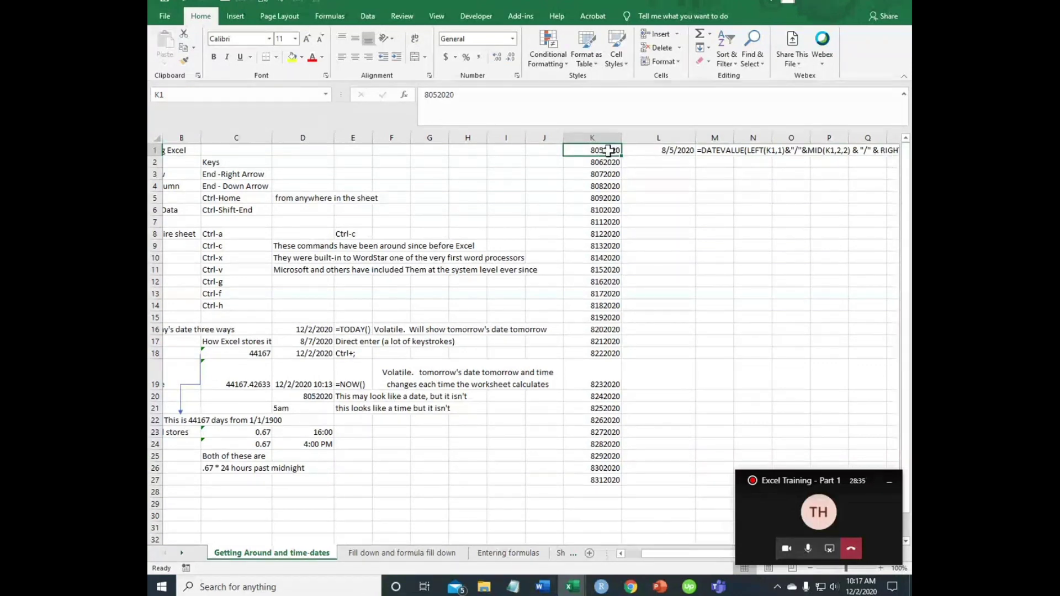
click(728, 152)
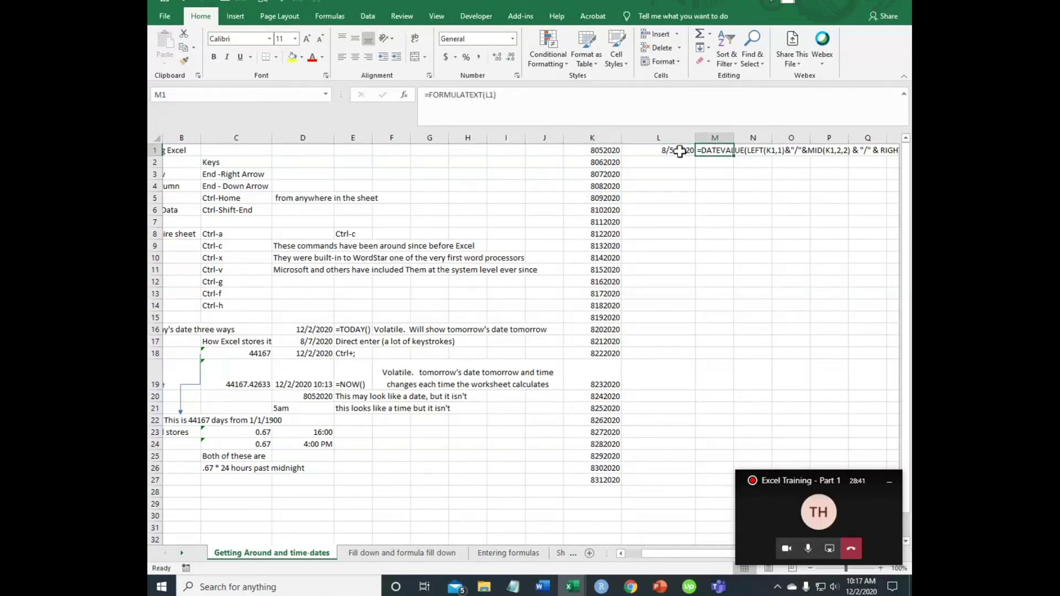
key(Left)
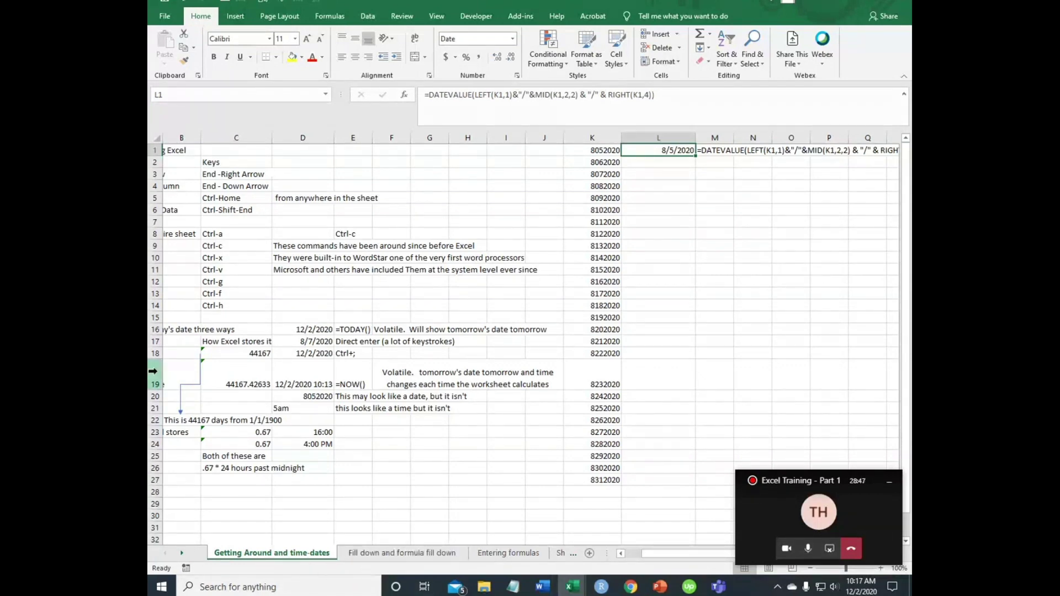
click(661, 588)
- Show slides More Navigation through 'Entering repeating data', then return to Excel Basics Lesson 1
click(215, 295)
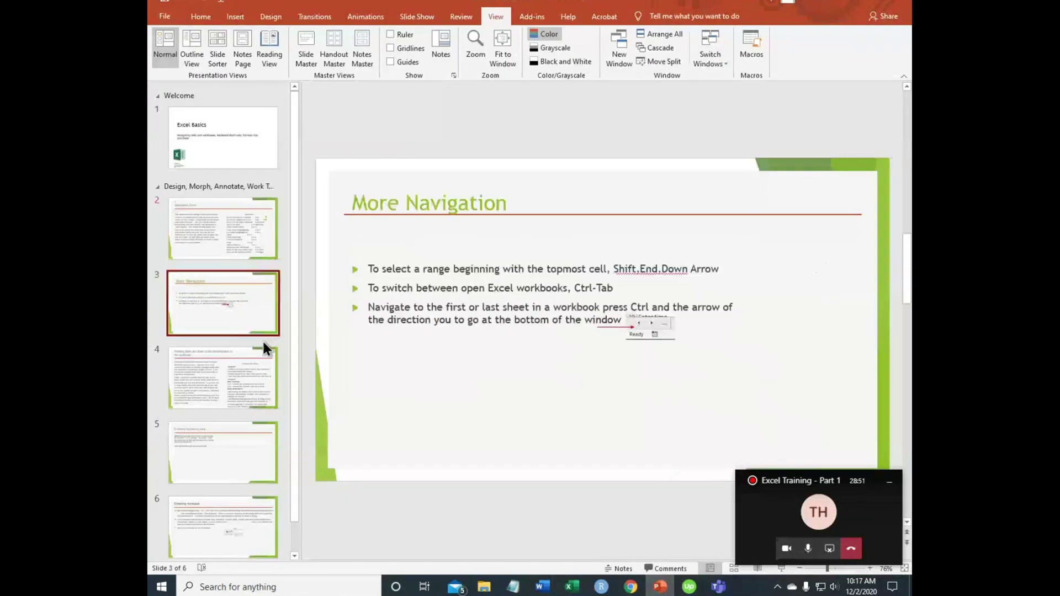
click(225, 384)
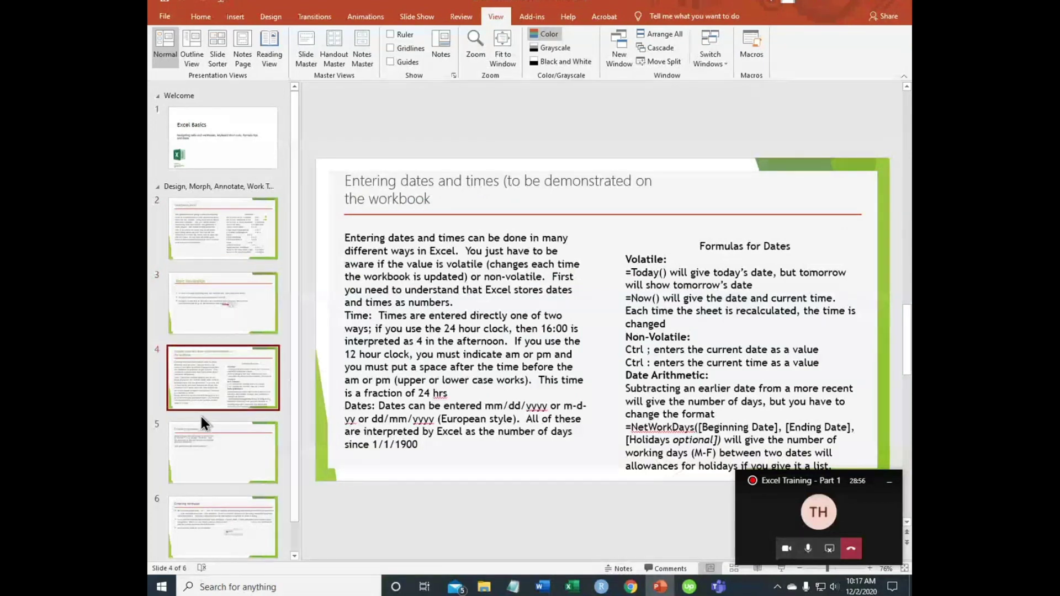
click(231, 450)
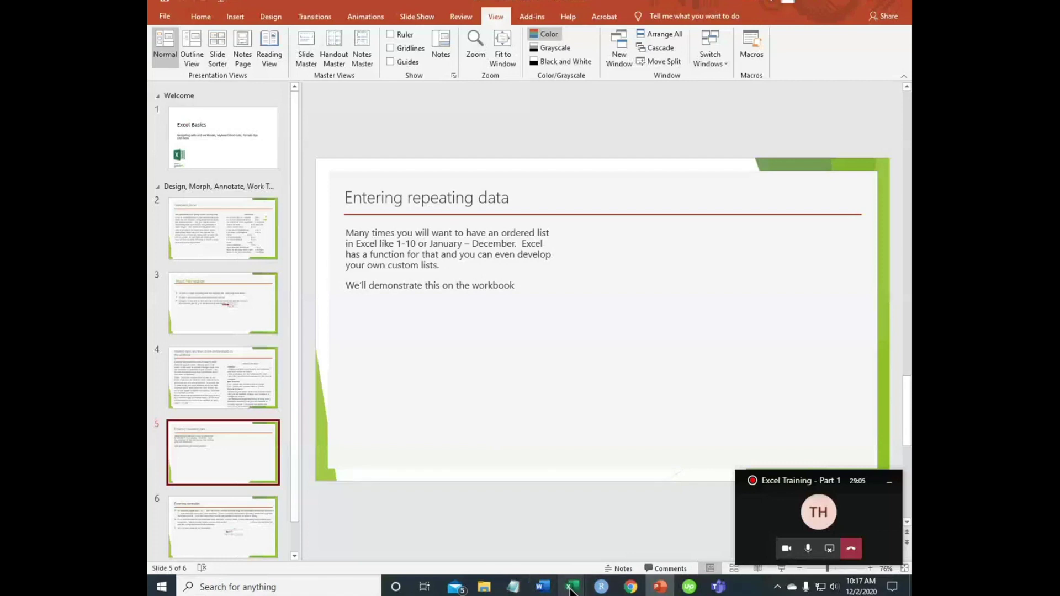
mouse_move(571, 589)
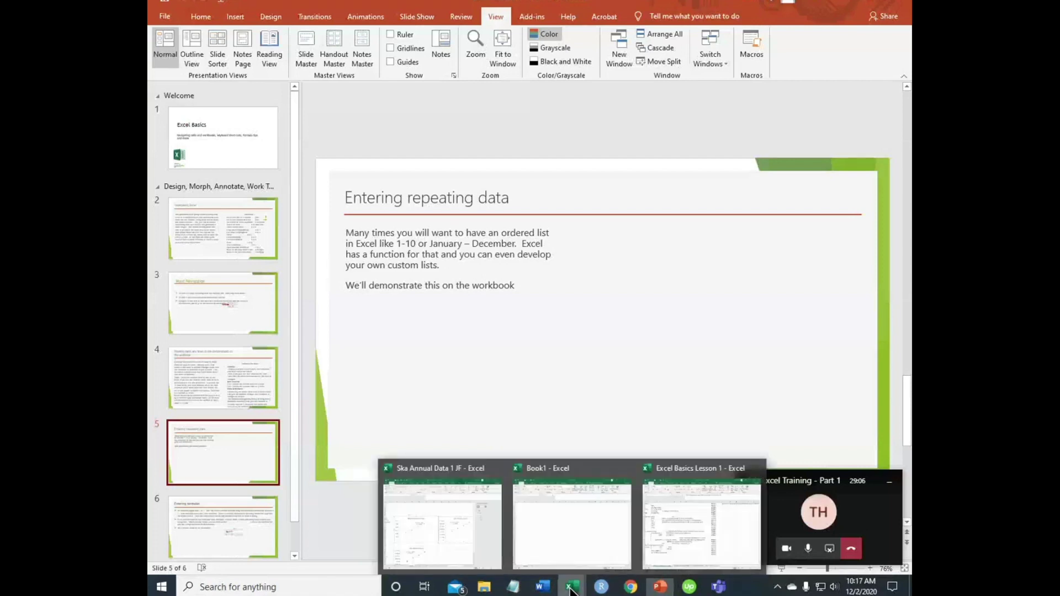
click(684, 548)
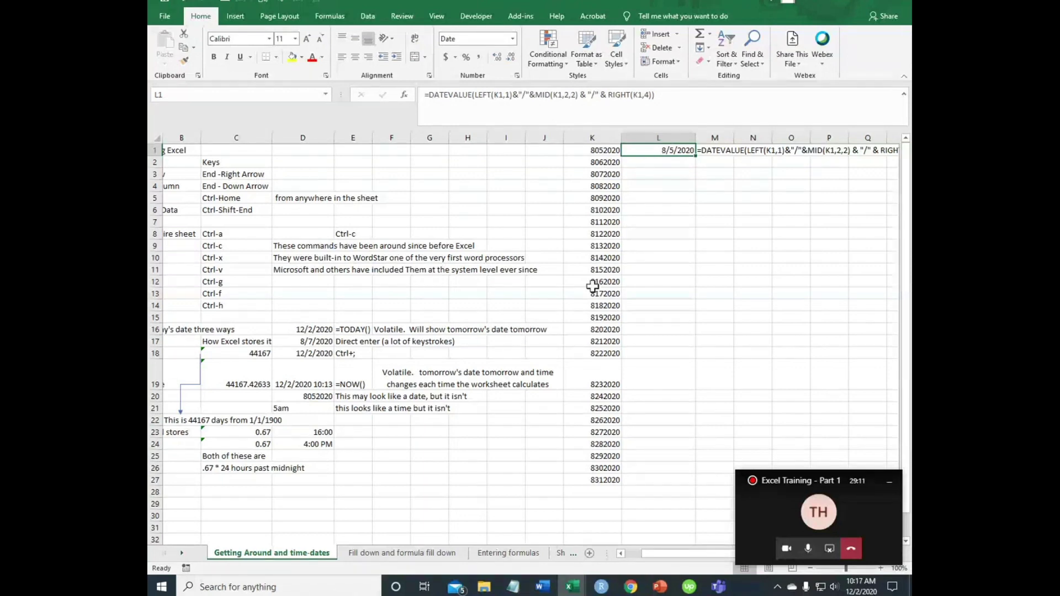
- Fill the L1 DATEVALUE formula down to L27 with the fill handle
double_click(696, 154)
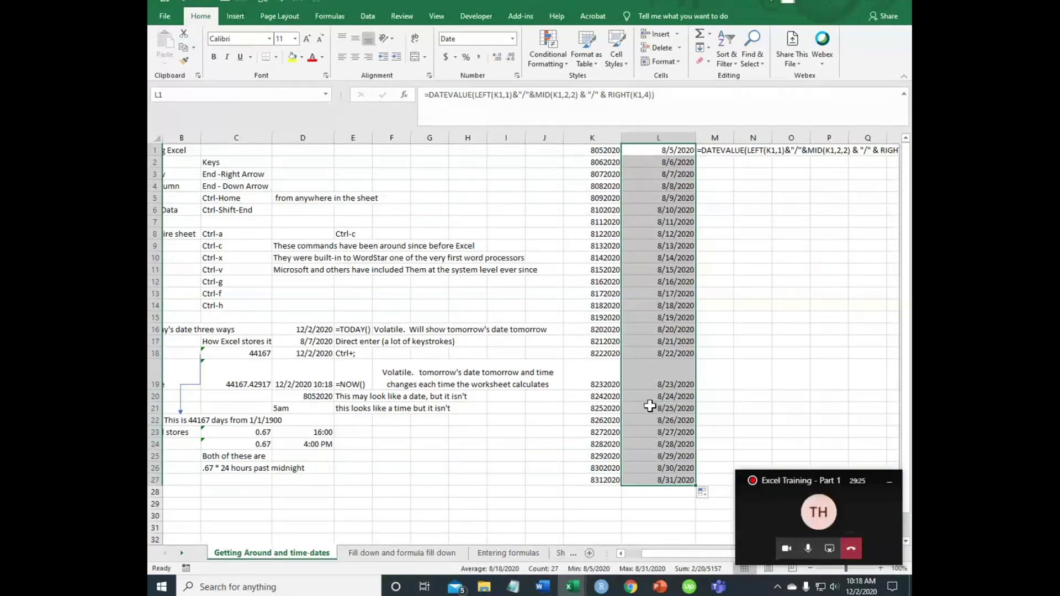
click(713, 455)
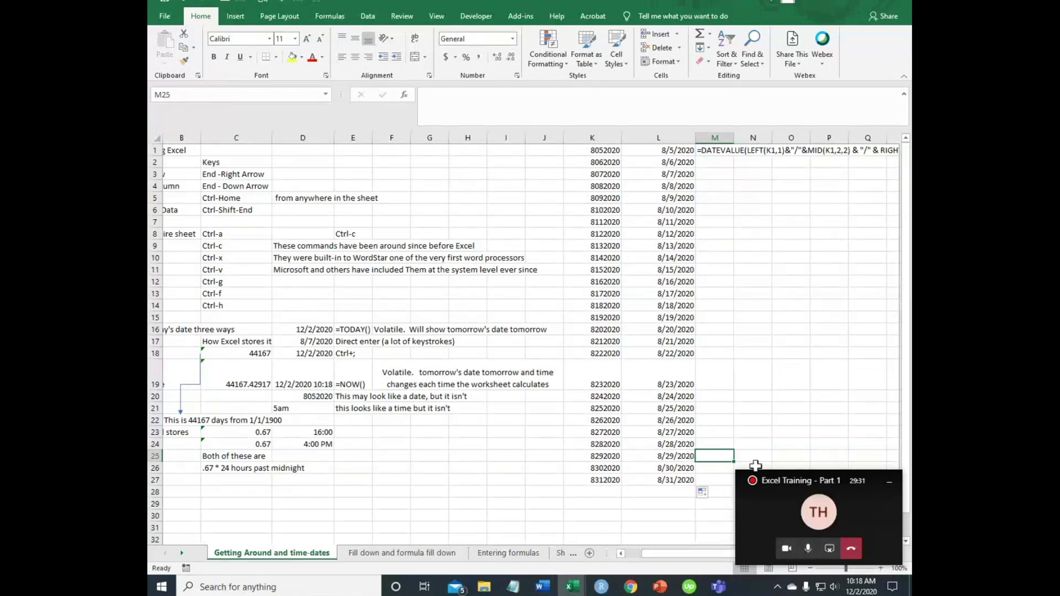
click(422, 555)
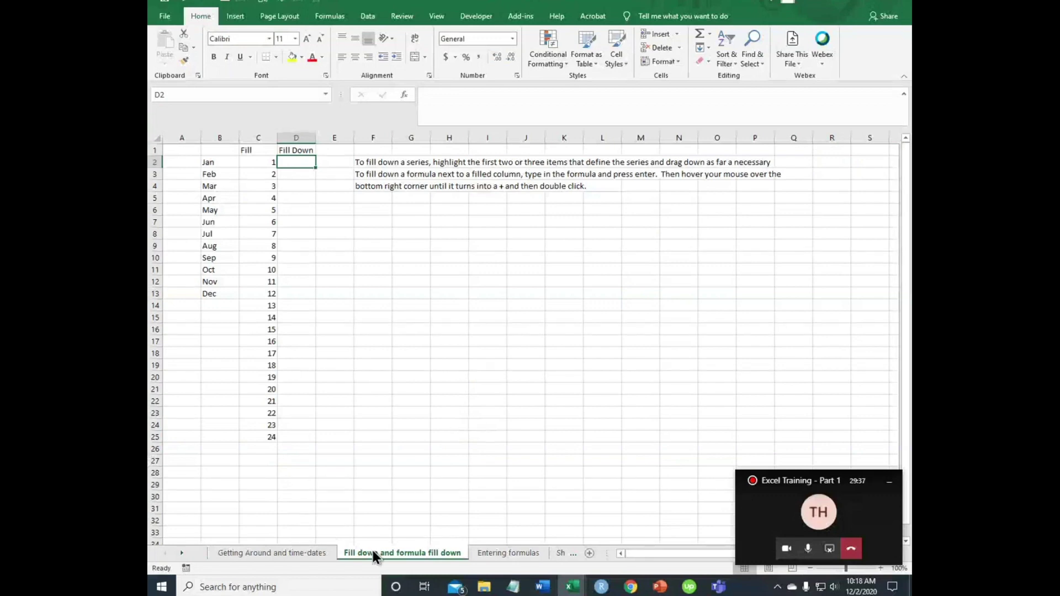
click(291, 551)
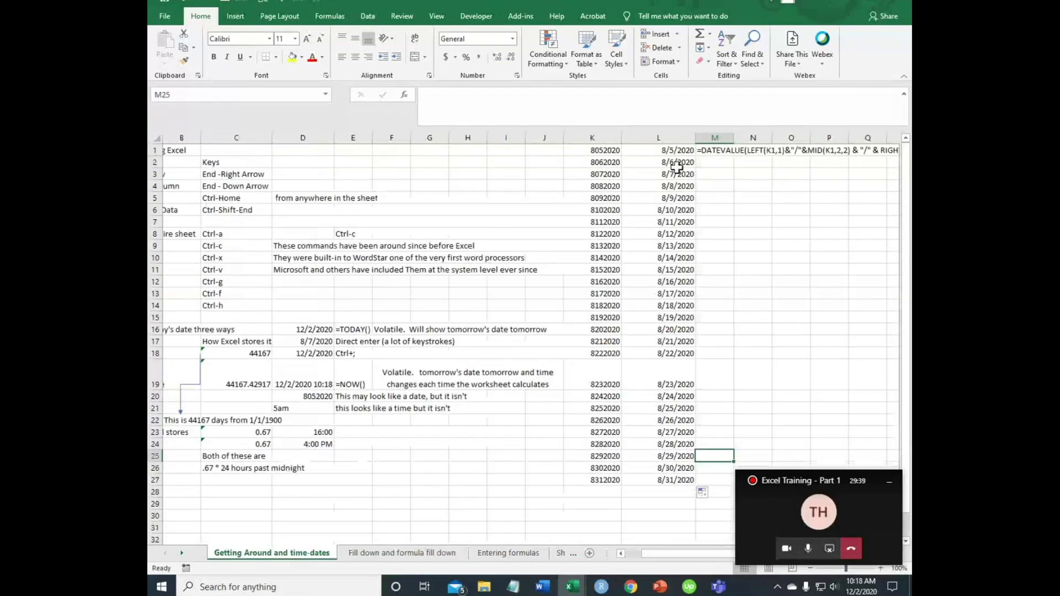
- Clear L2:L27 and refill from L1, giving dates 8/5/2020 through 8/31/2020
drag(676, 162, 673, 469)
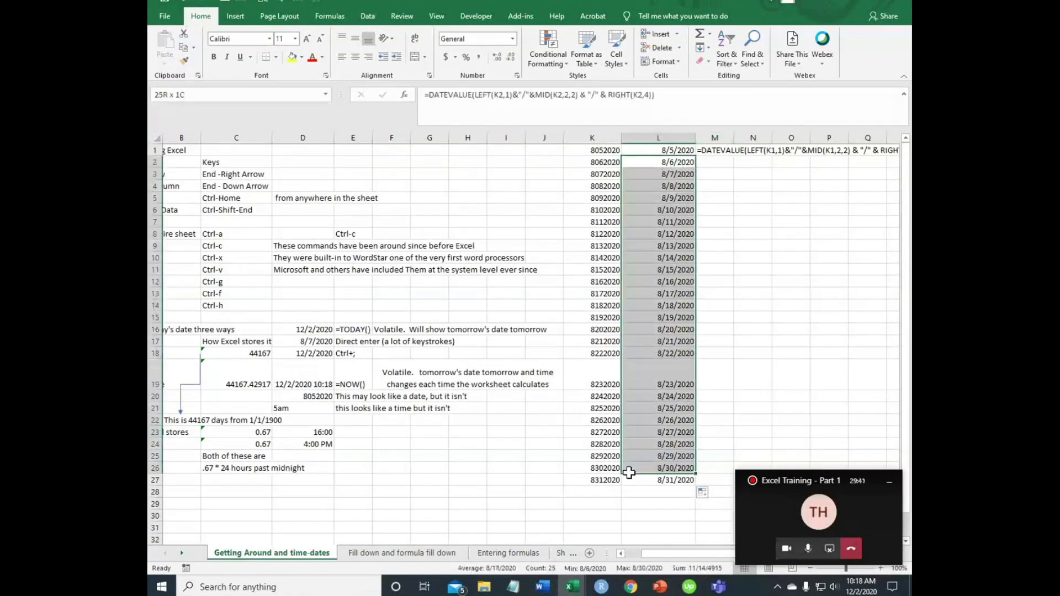
shift+click(691, 476)
key(Delete)
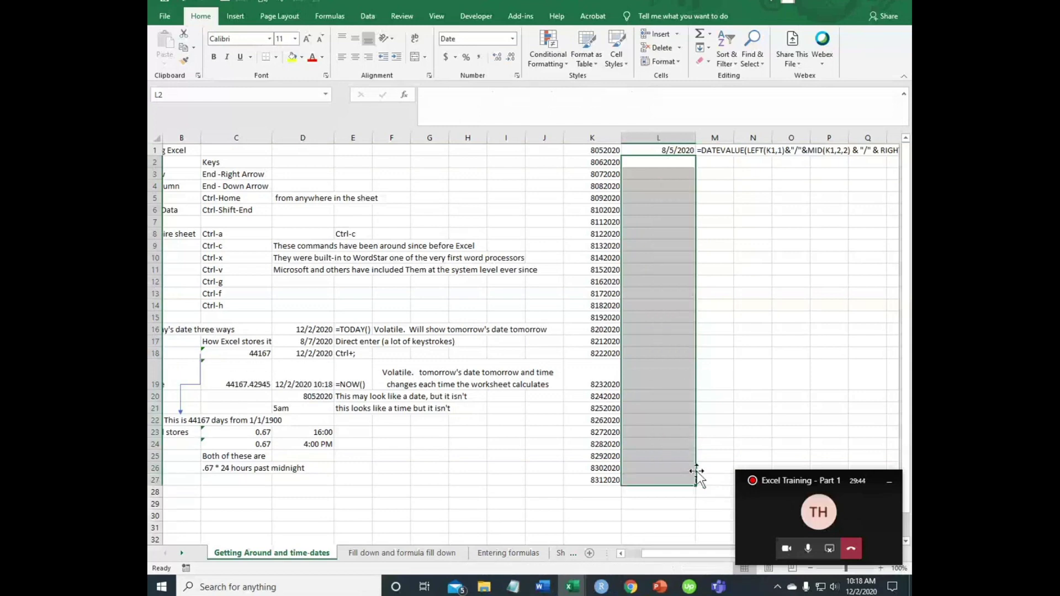
click(663, 151)
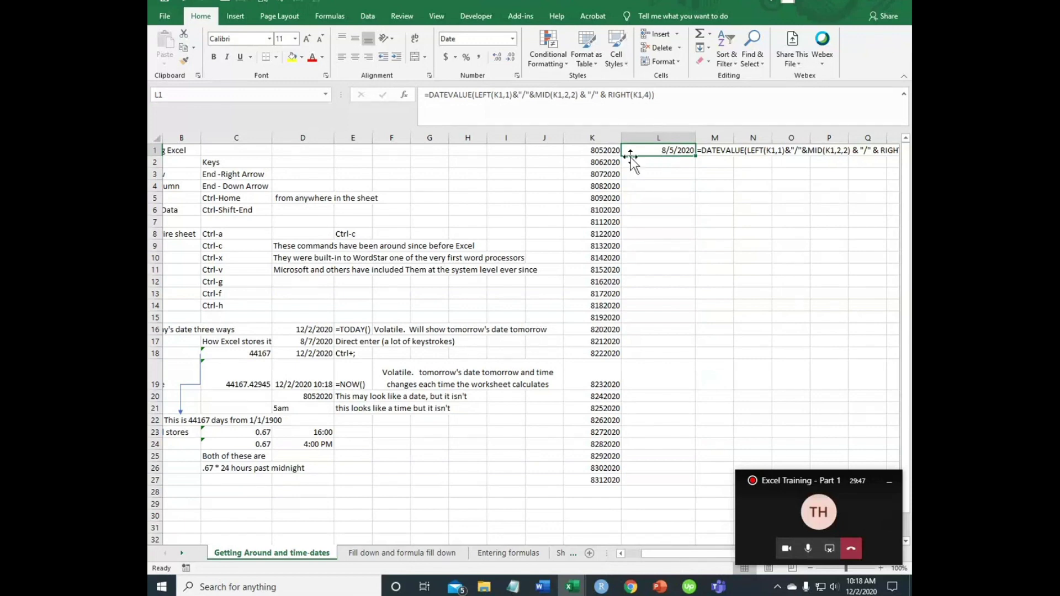
double_click(696, 155)
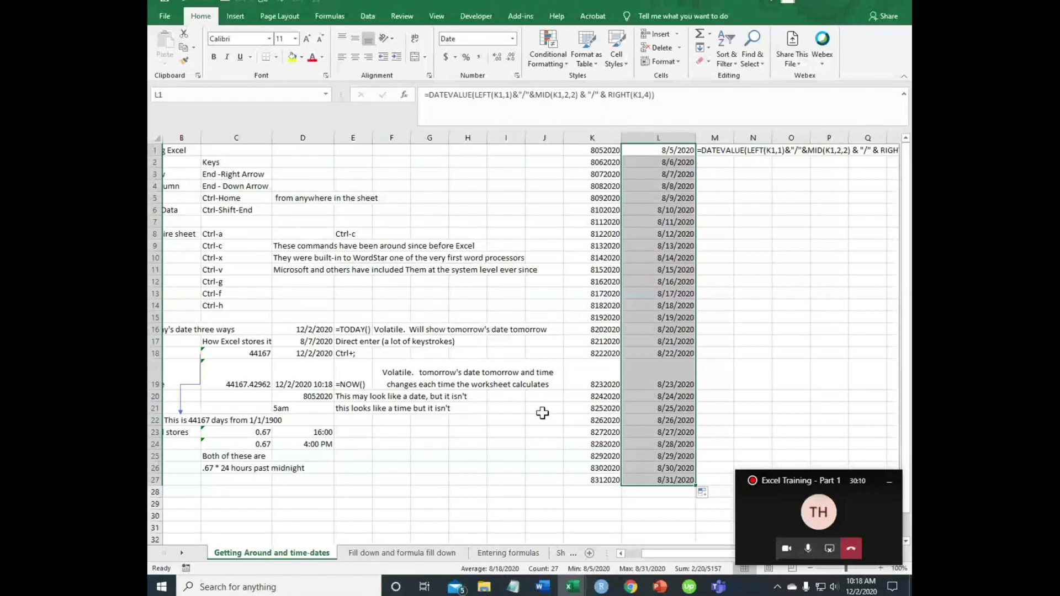
- On the Fill down sheet, extend the Jan–Feb series in B16:B17 down to row 29
click(378, 553)
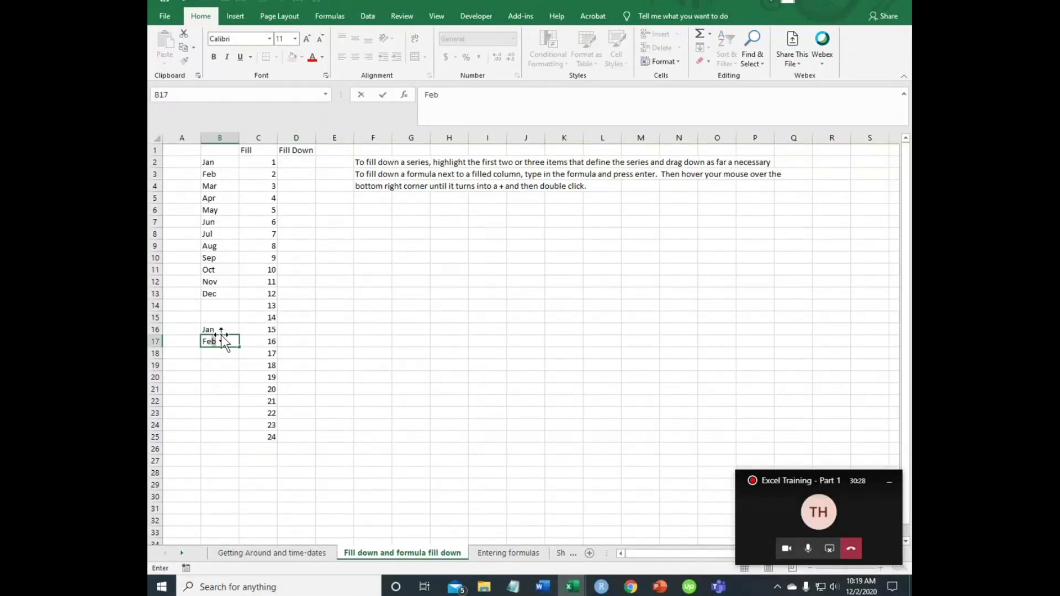
key(Return)
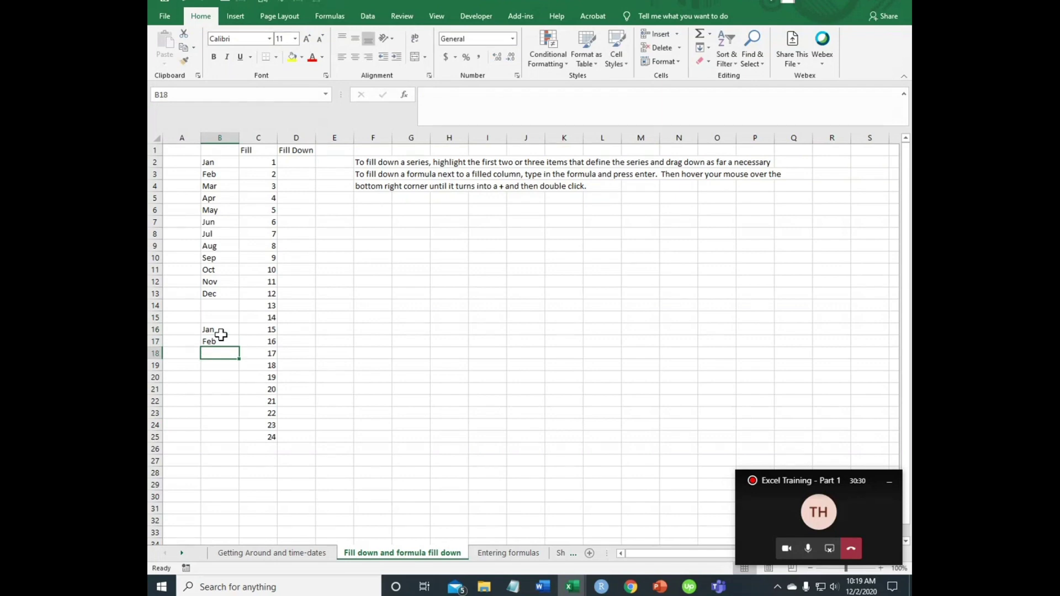
drag(220, 329, 242, 346)
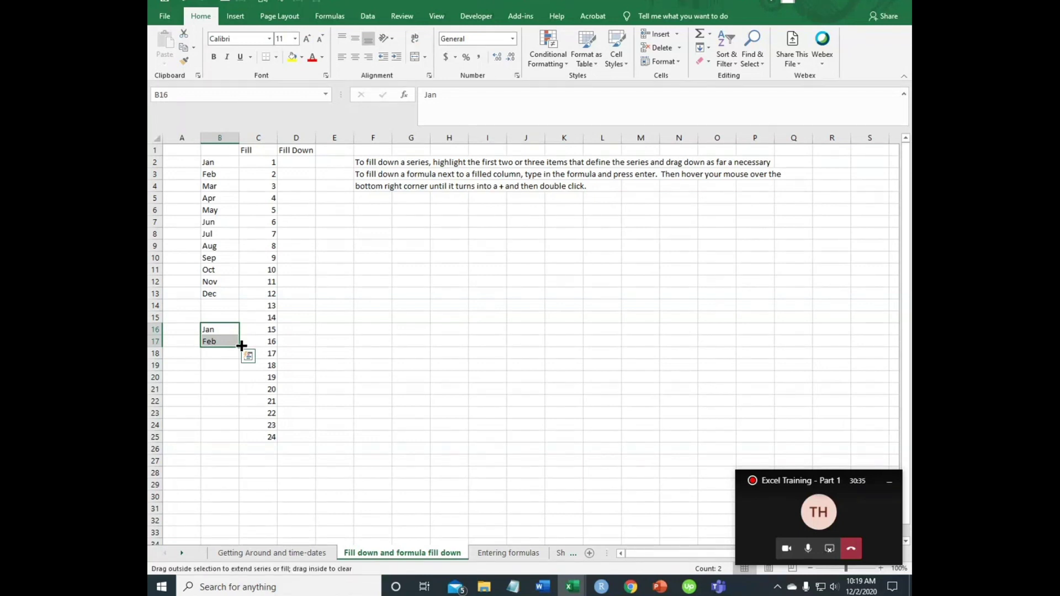
drag(242, 345, 229, 491)
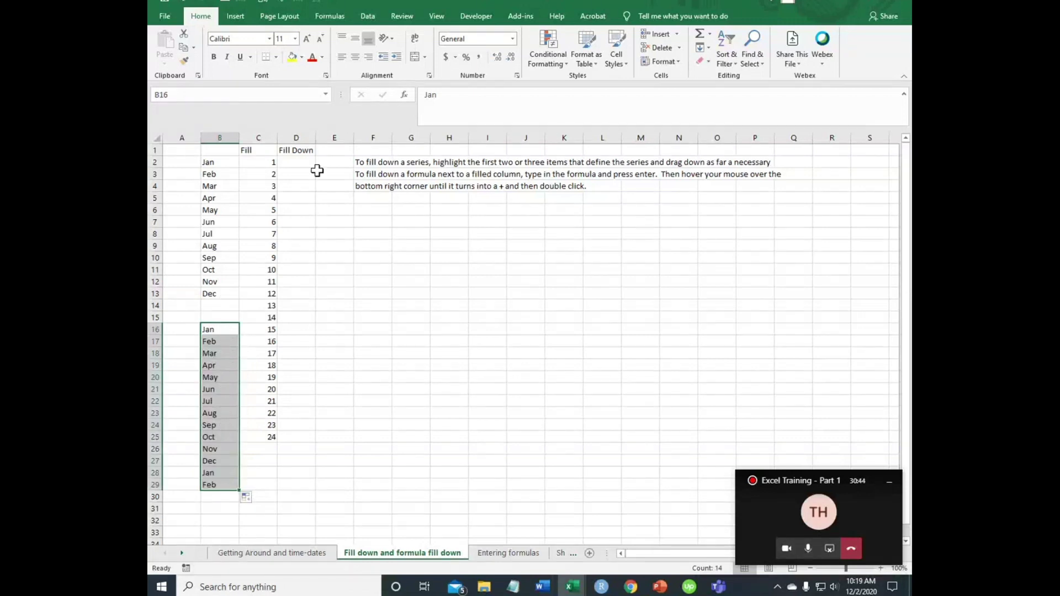
- Enter 1 and 2 in D2:D3 and fill the Fill Down column with 1–25
click(297, 161)
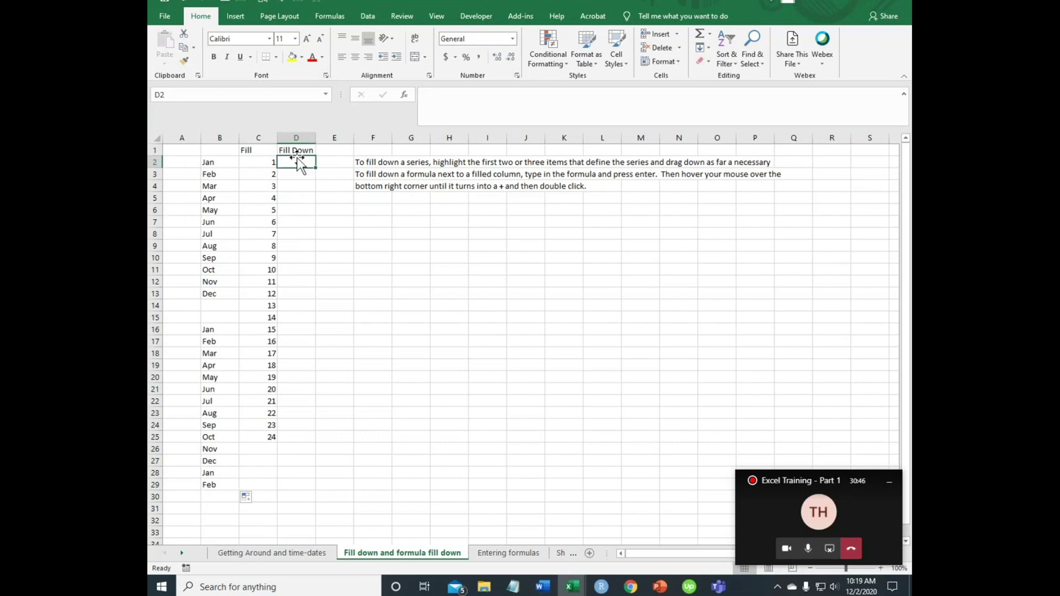
text(1)
key(Return)
text(2)
key(Return)
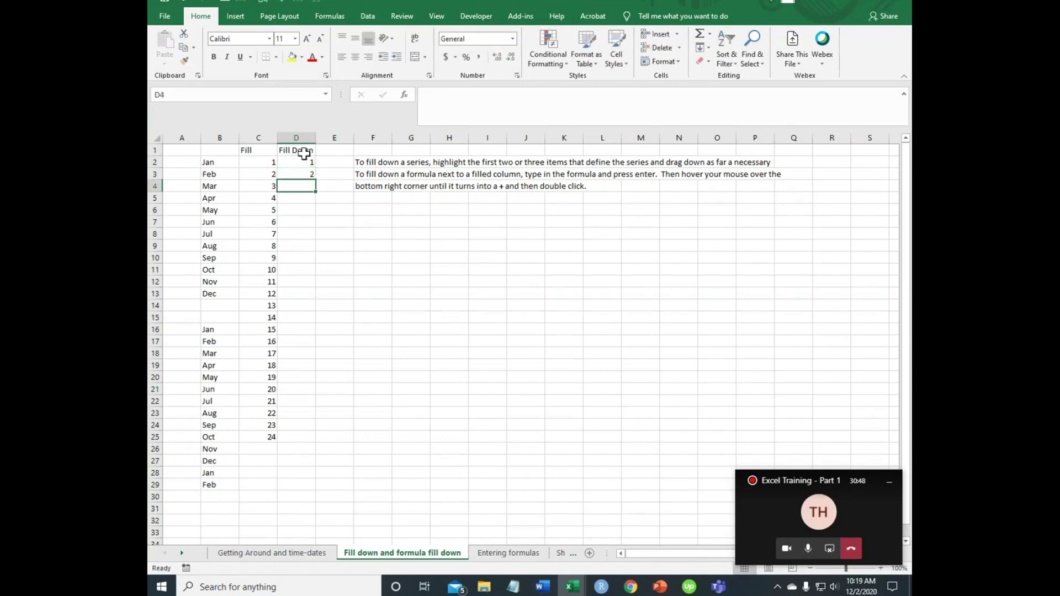
drag(301, 159, 291, 456)
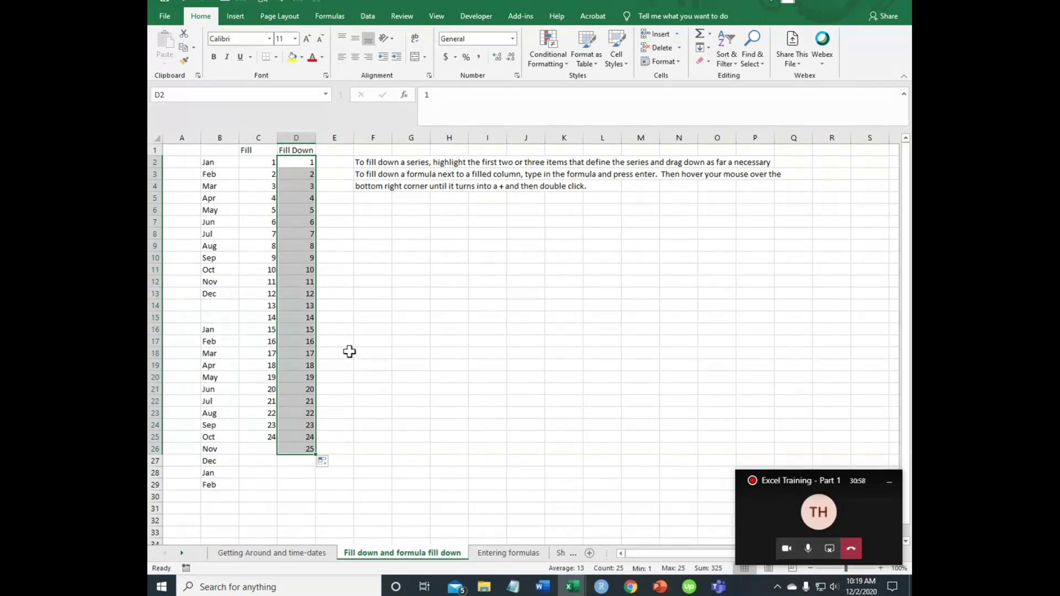
click(347, 305)
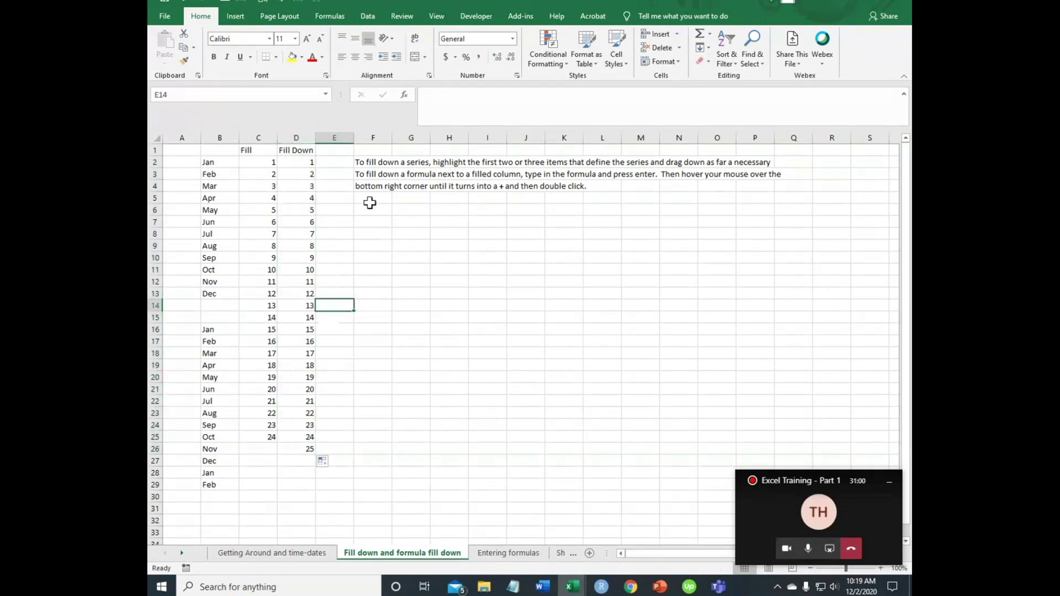
- Enter 2, 4, 6 in E2:E4, extend the even series to 50, then show Entering formulas
click(336, 163)
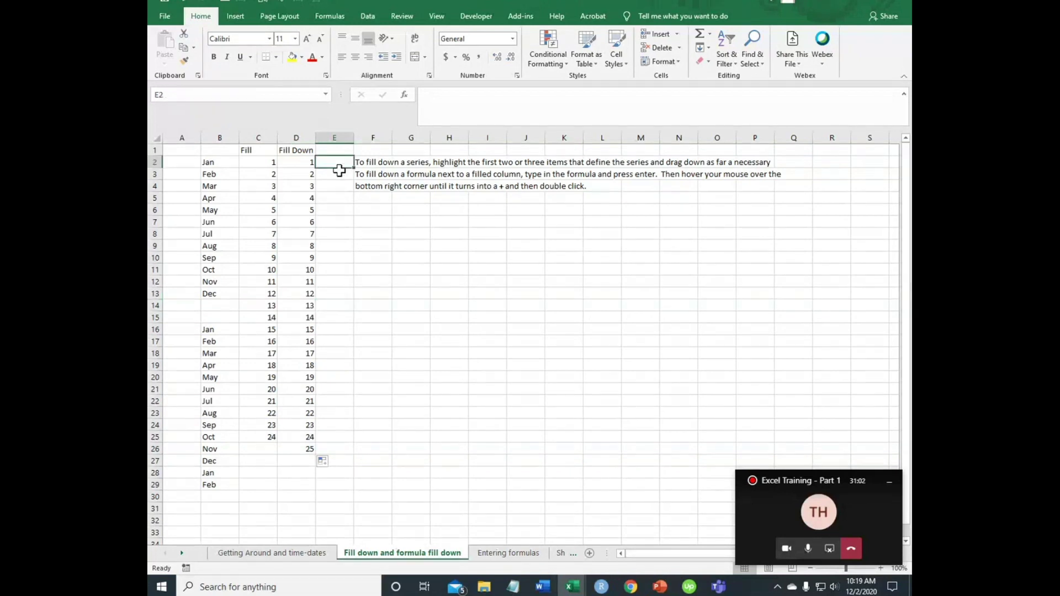
text(2)
key(Return)
text(4)
key(Return)
text(6)
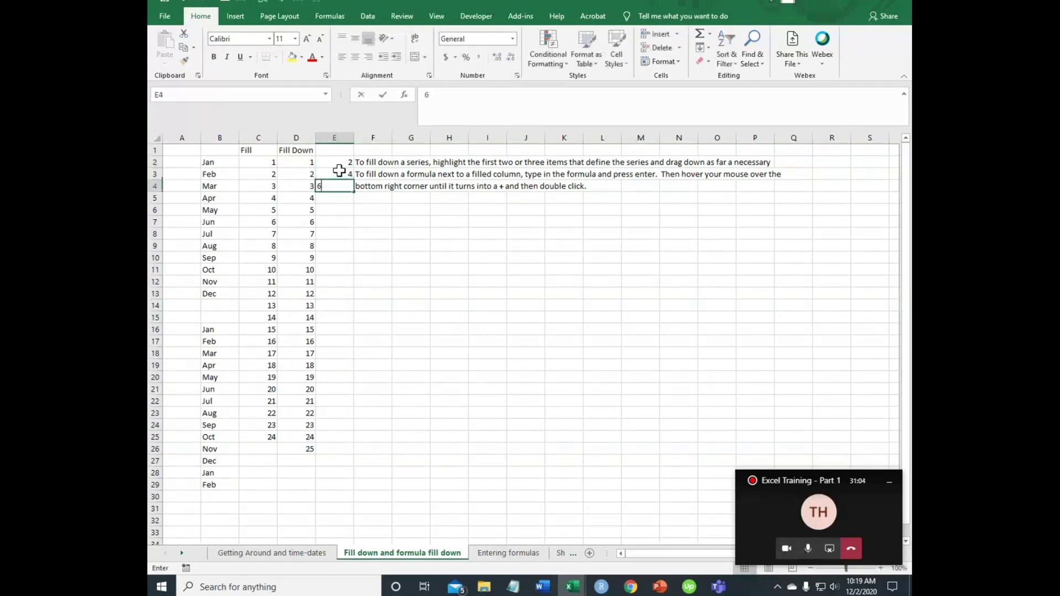
key(Return)
click(345, 163)
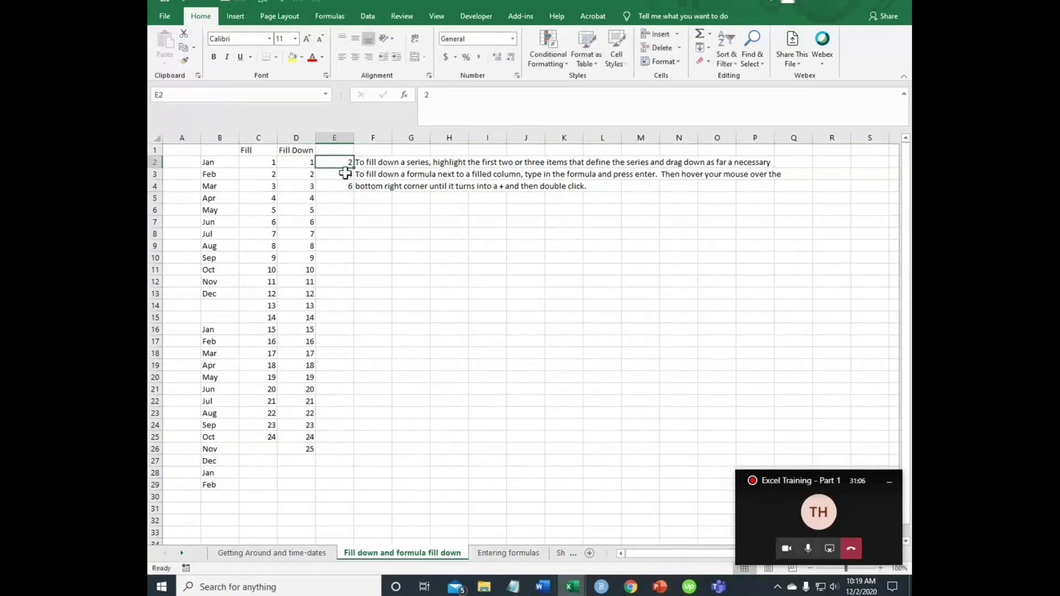
drag(345, 173, 330, 453)
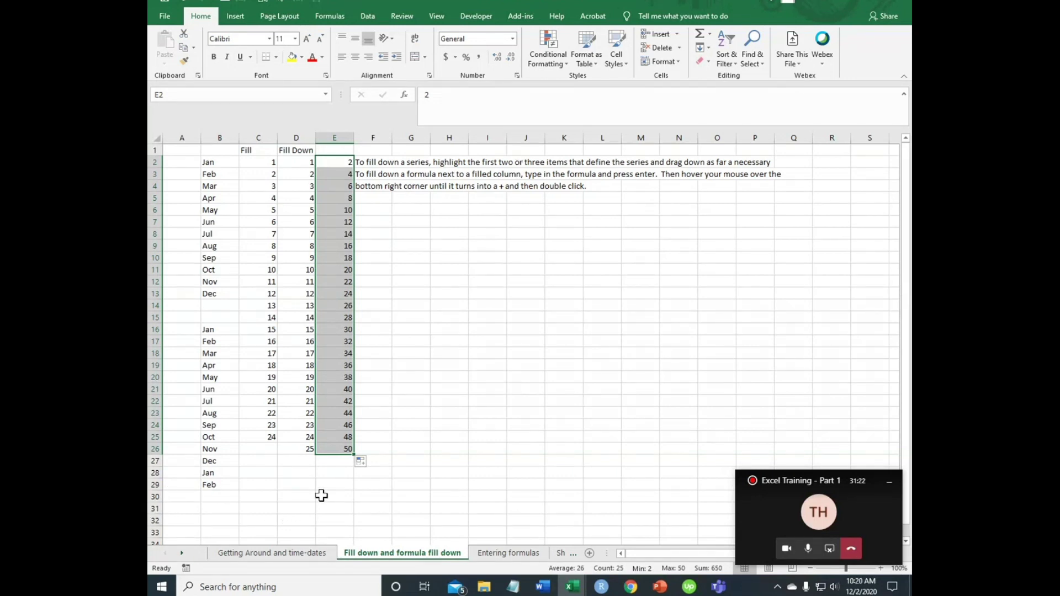
click(494, 553)
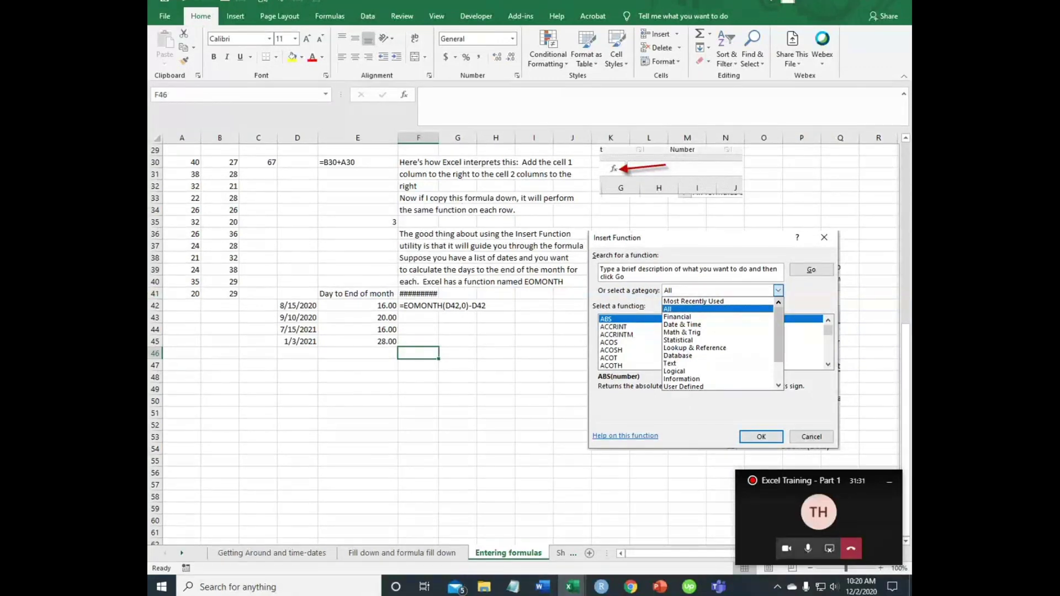
click(660, 586)
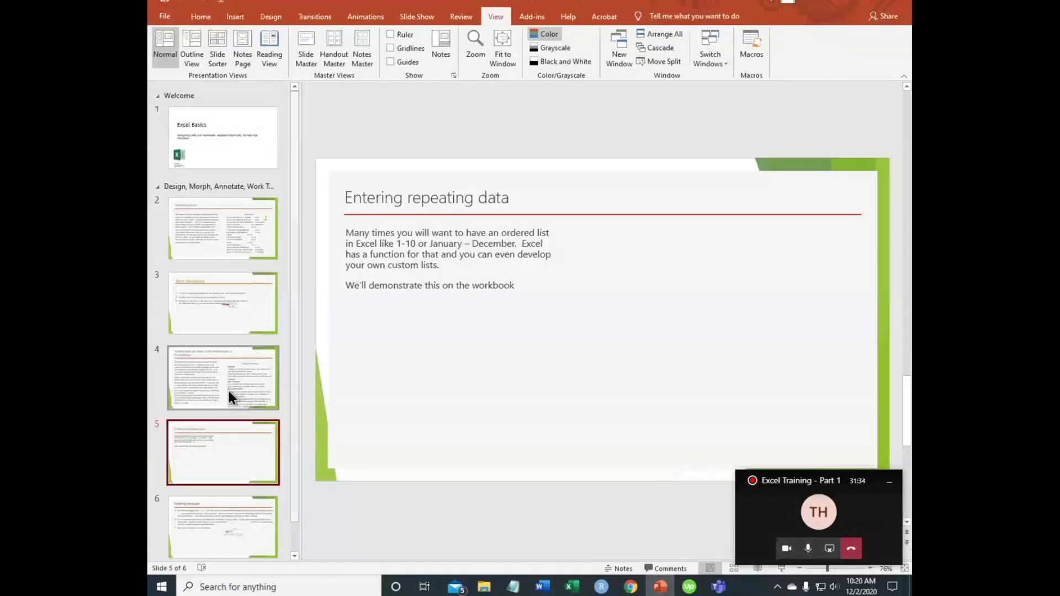
click(227, 519)
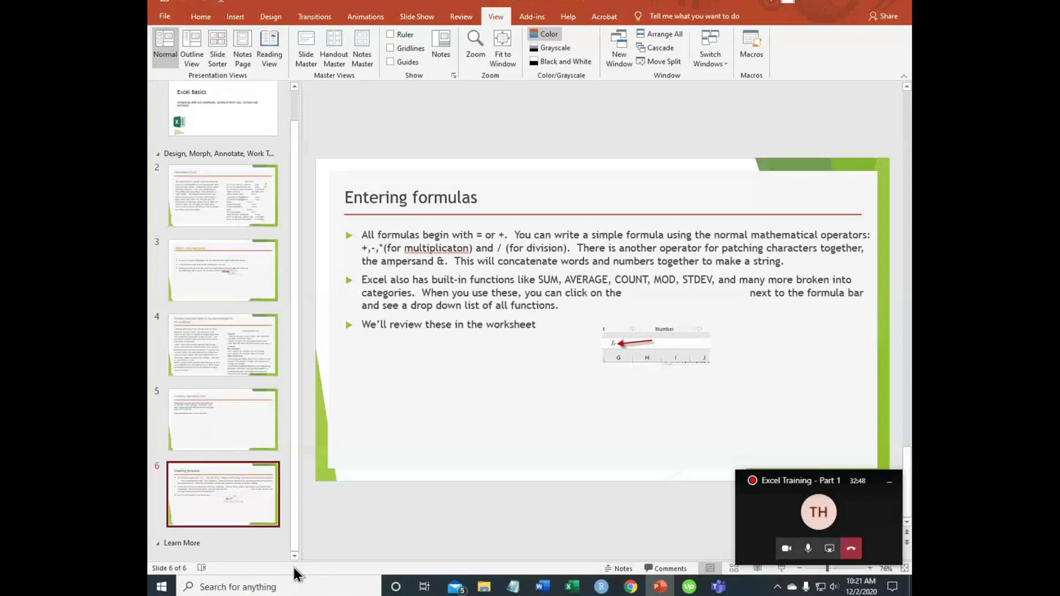
click(574, 588)
click(659, 538)
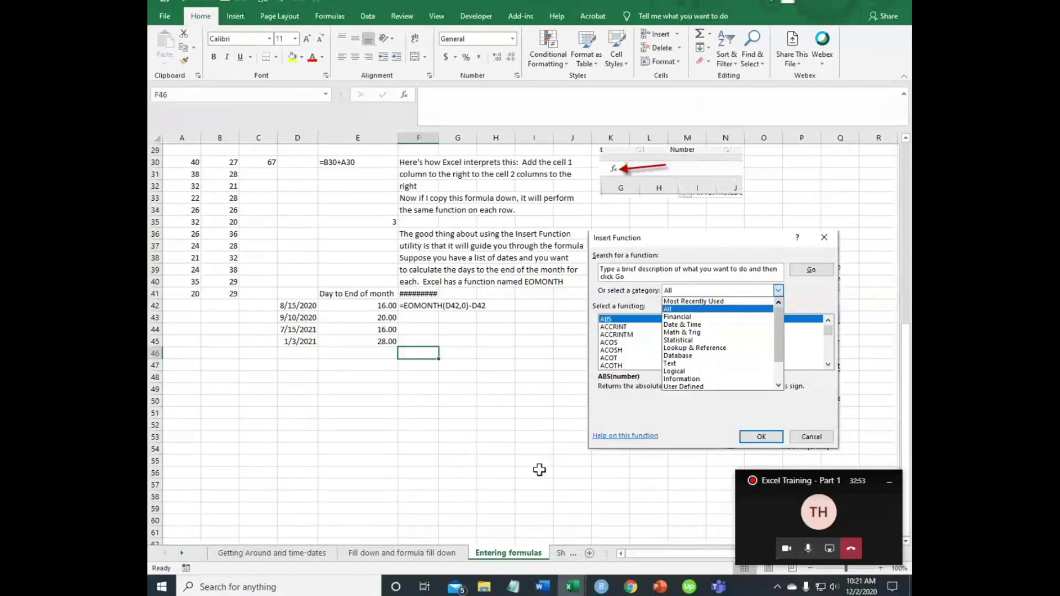
- Inspect C30's =B30+A30 formula and the A30 and B30 values it adds
click(346, 164)
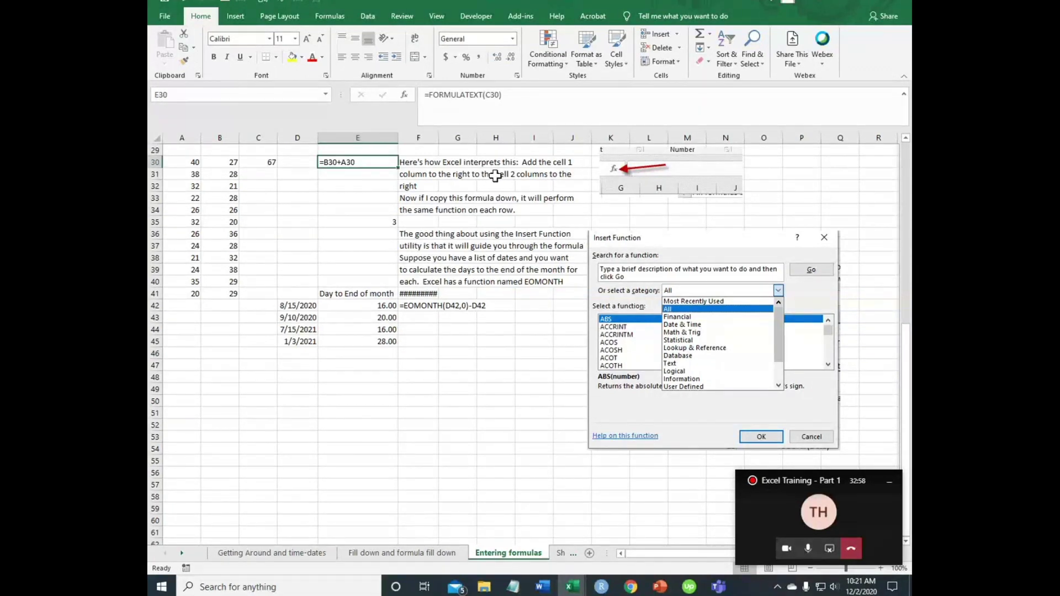
click(265, 163)
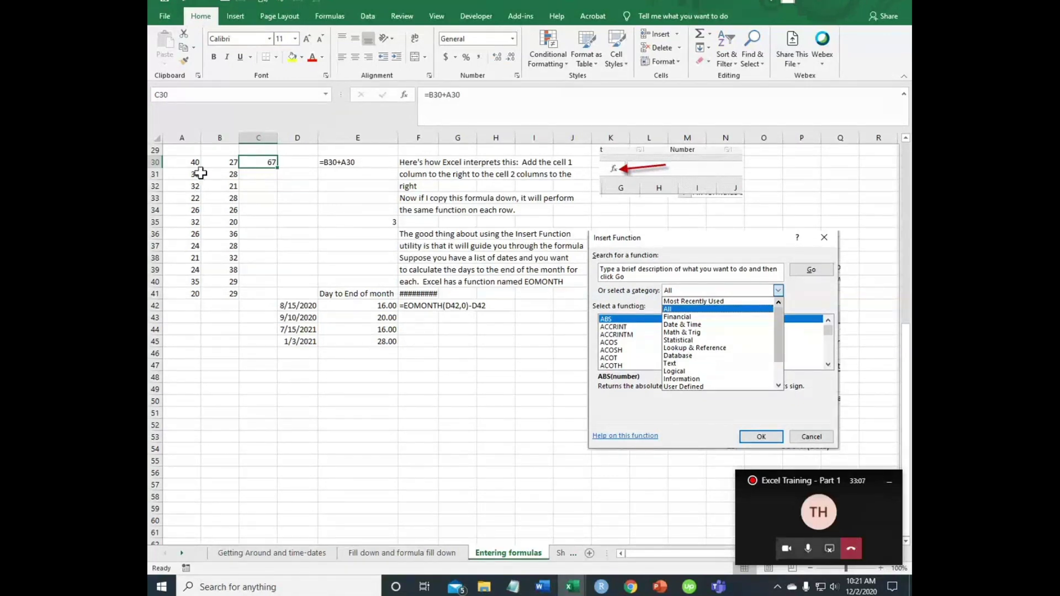
click(189, 161)
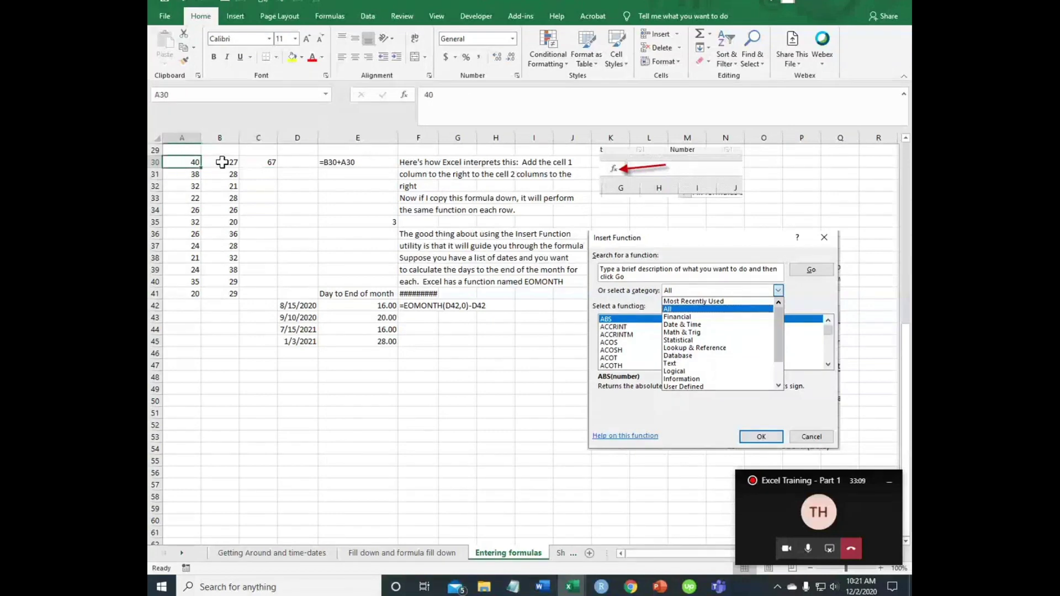
click(222, 162)
click(273, 163)
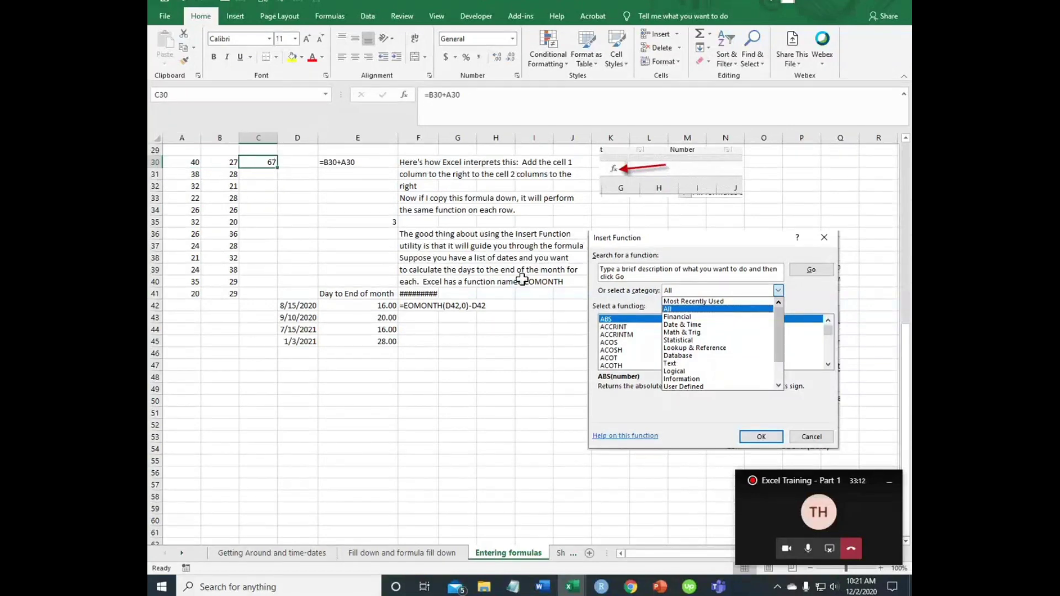
click(494, 162)
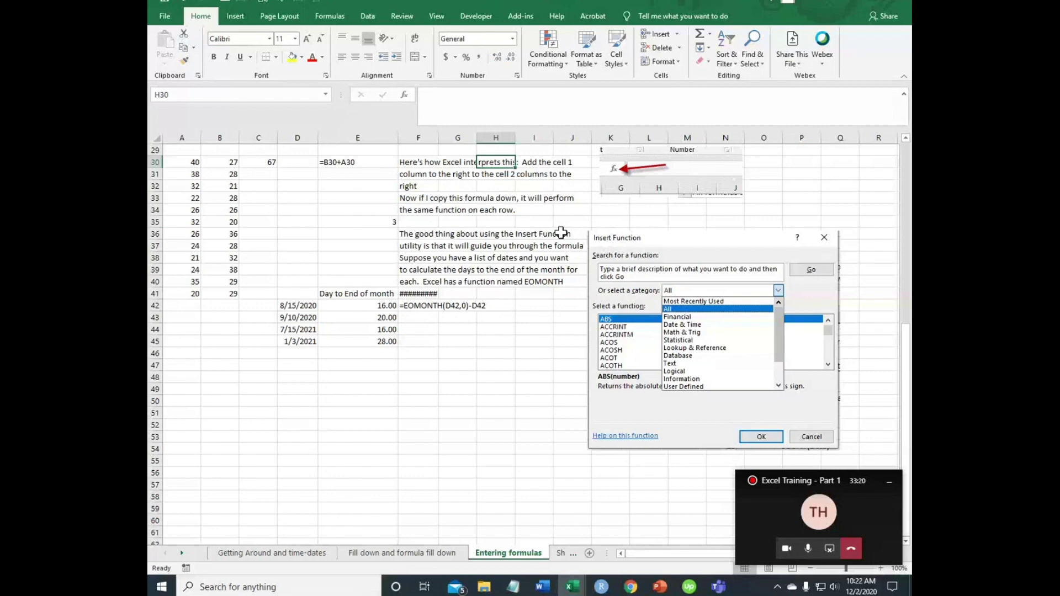
- Fill C30's formula down column C, then remove the extra copies in C42:C45
click(274, 167)
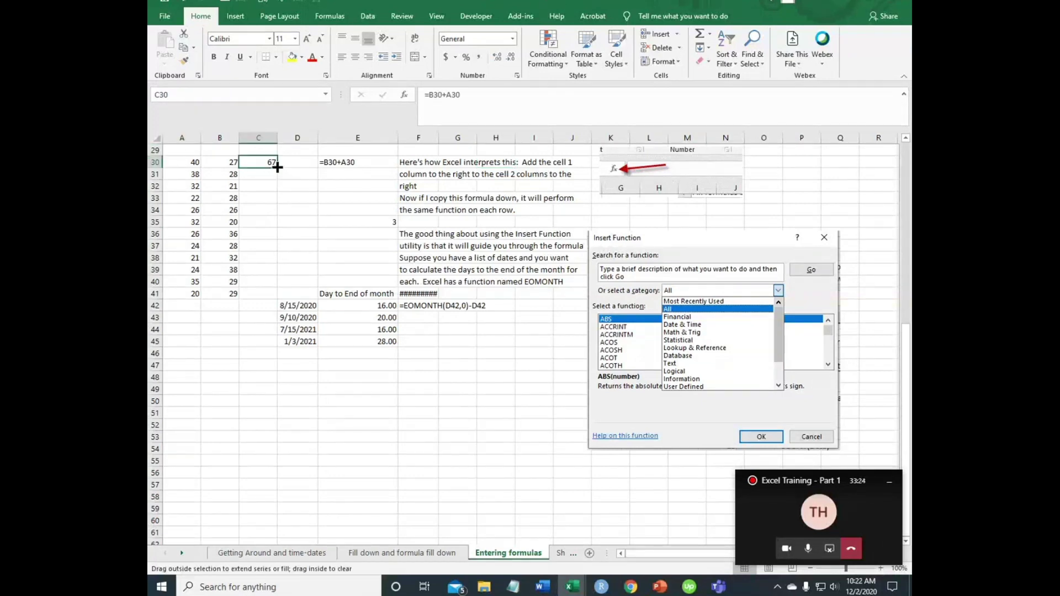
double_click(277, 167)
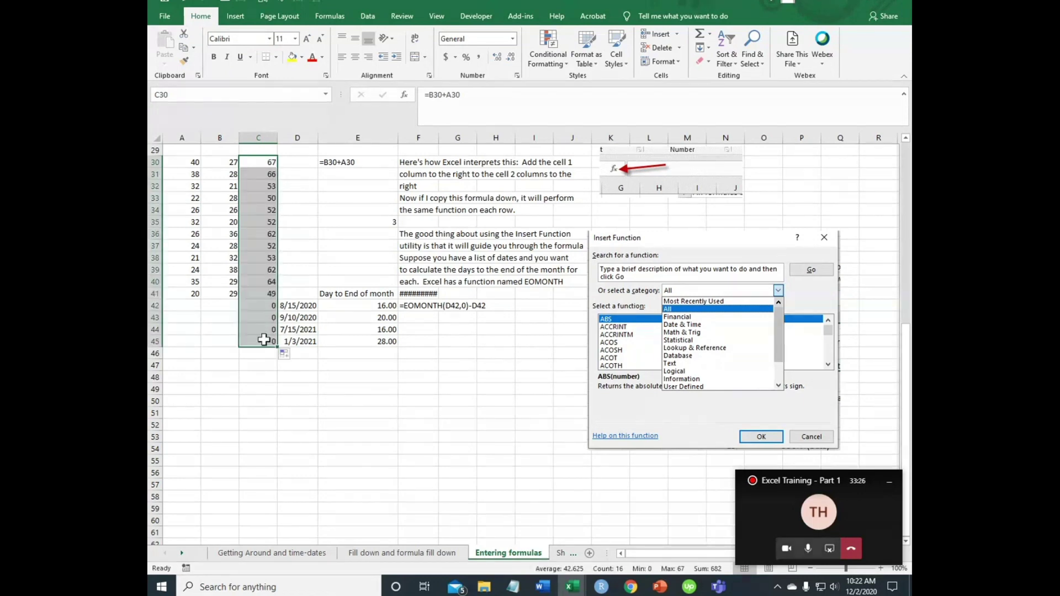
click(270, 309)
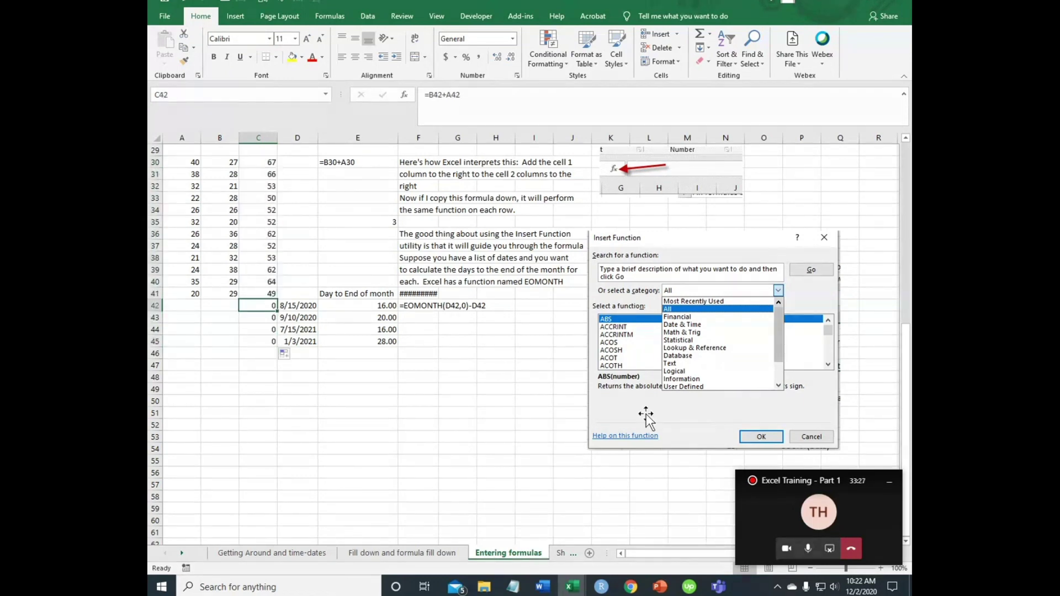
key(Down)
key(Down)
key(Down)
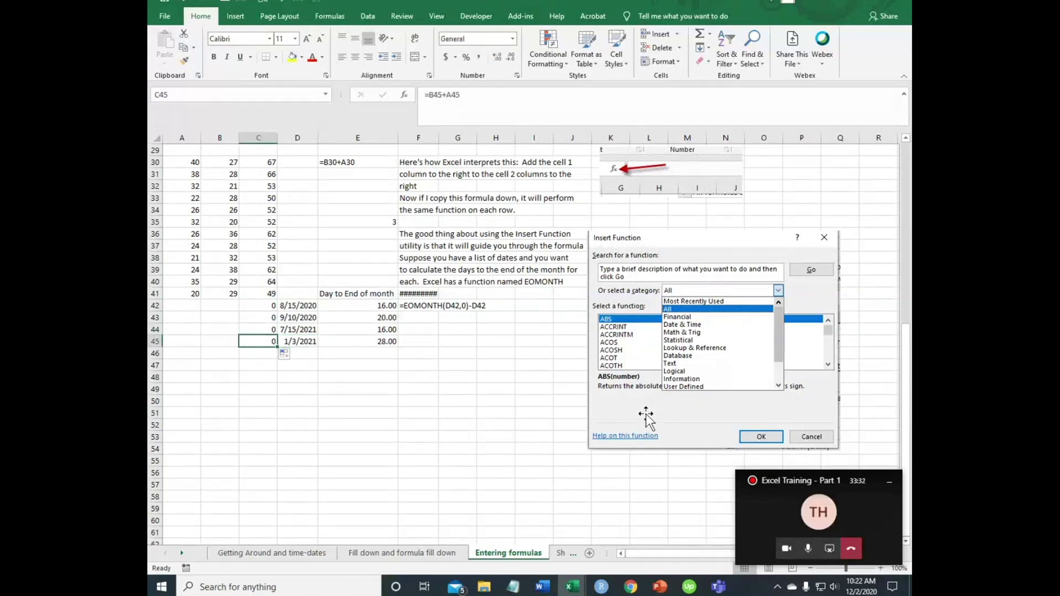
key(Up)
key(Up)
key(Up)
key(Down)
key(Down)
key(Down)
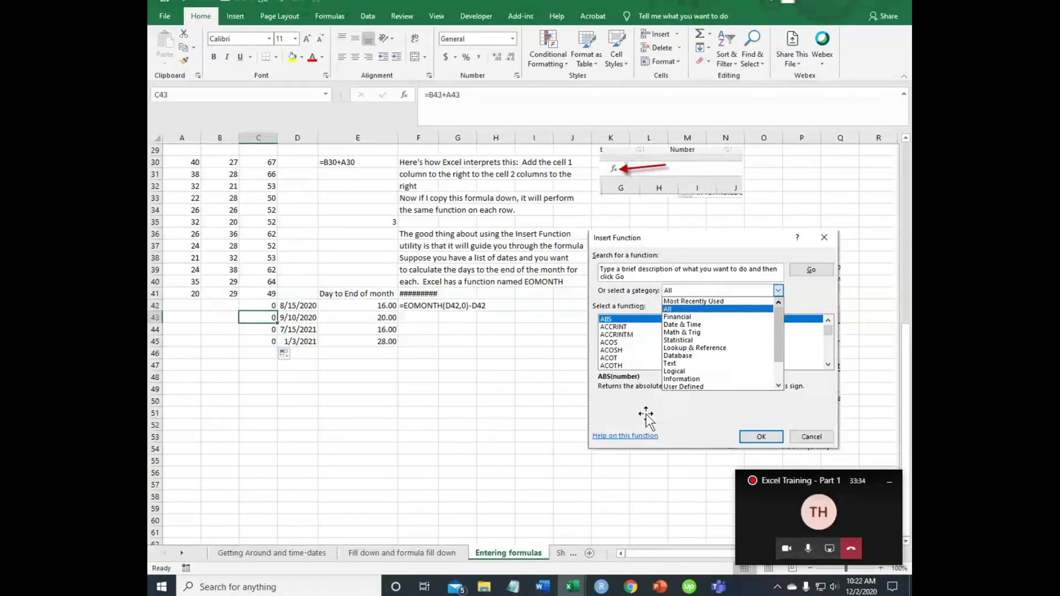
key(ctrl+z)
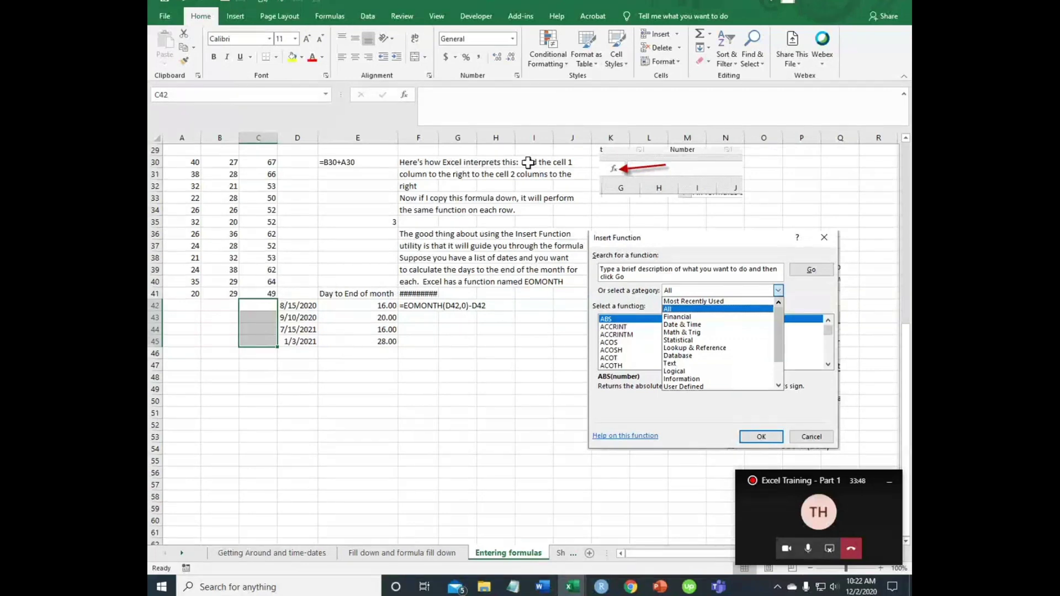
- Use AutoSum in A42 to enter =SUM(A30:A41), totalling 340
click(269, 165)
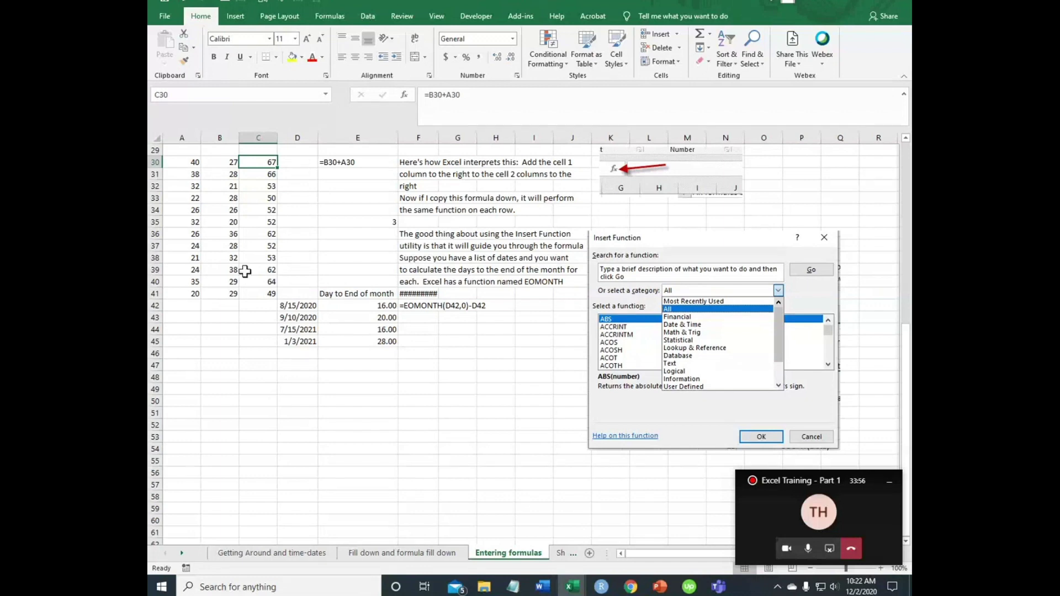
click(191, 306)
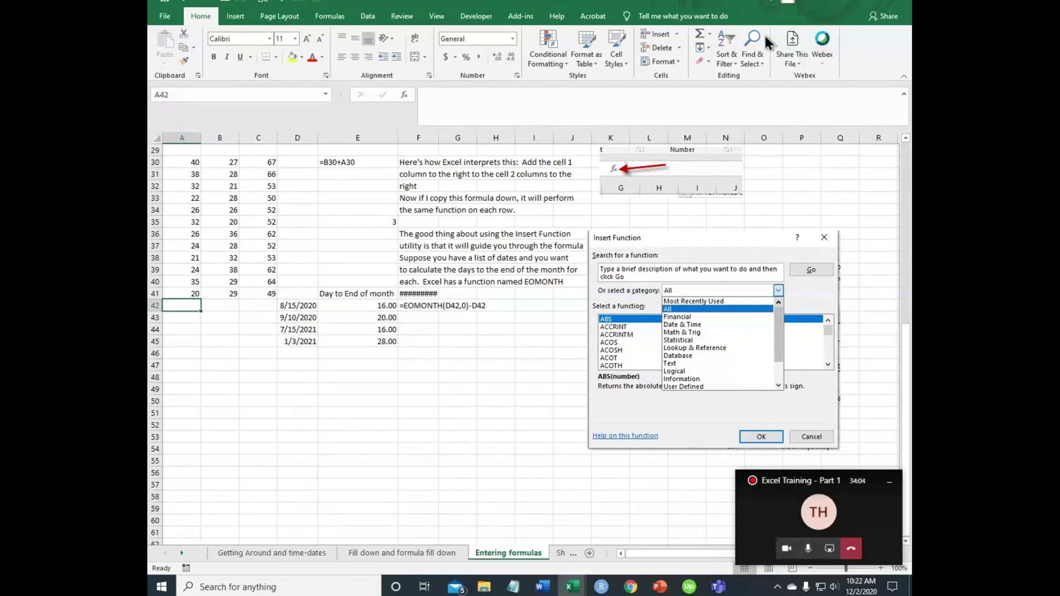
click(697, 30)
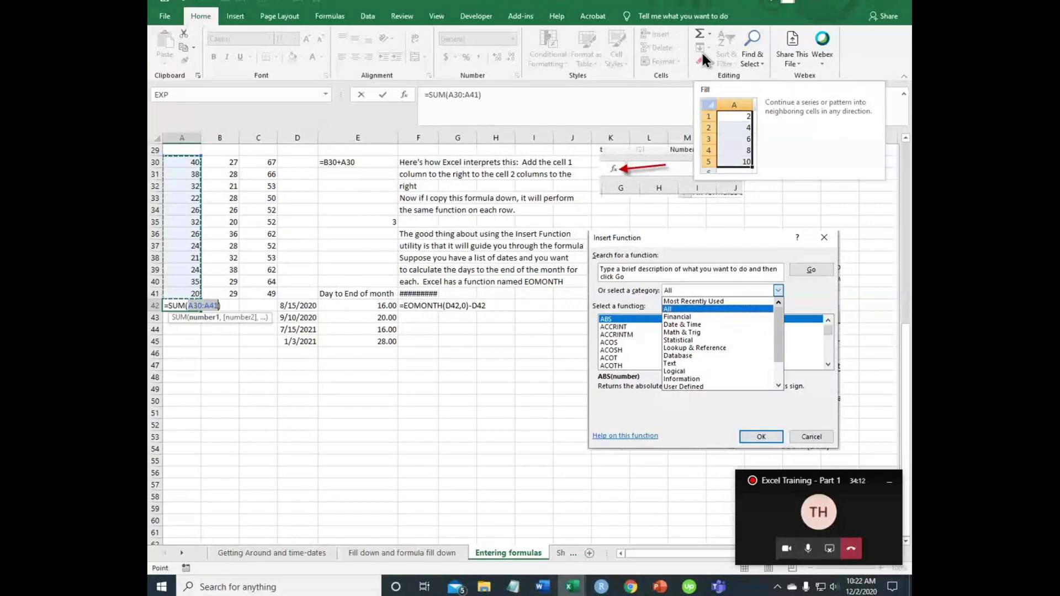
key(Return)
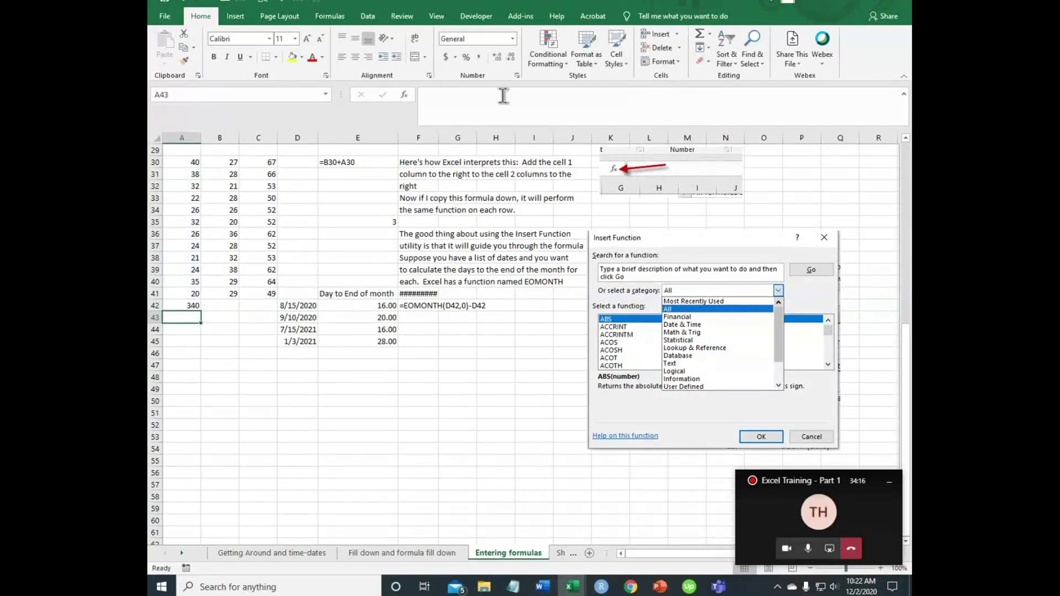
click(262, 162)
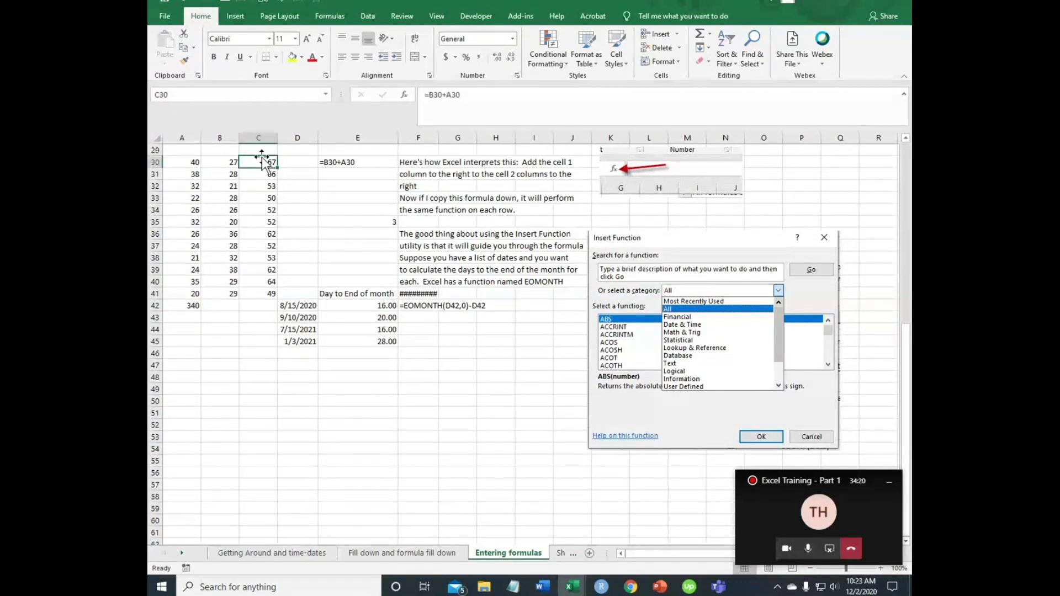
- Begin dividing C30 by $A$42, then cancel so C30 keeps =B30+A30 showing 67
click(461, 98)
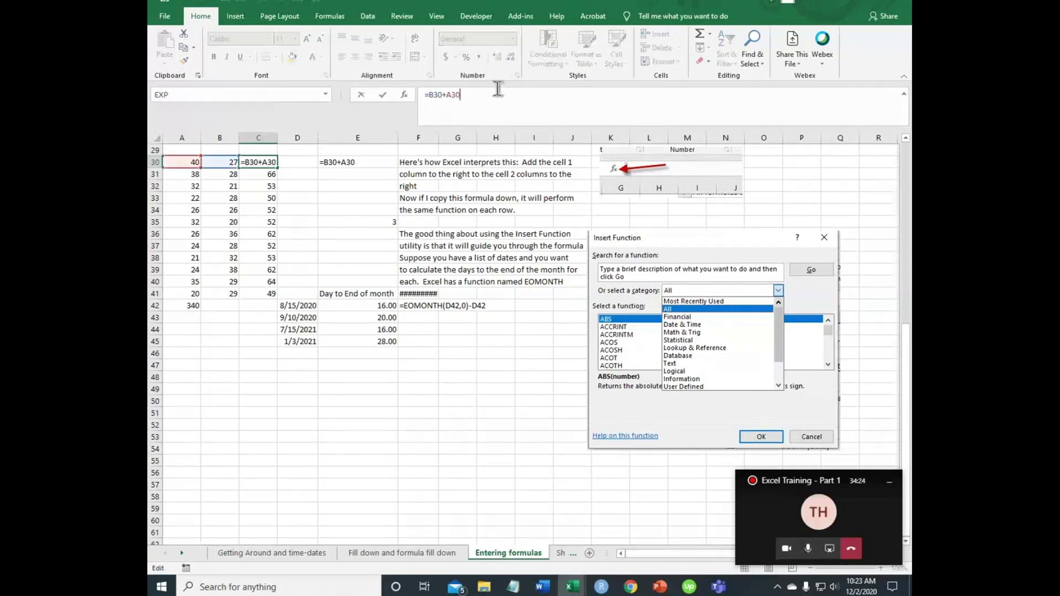
text(/)
click(183, 308)
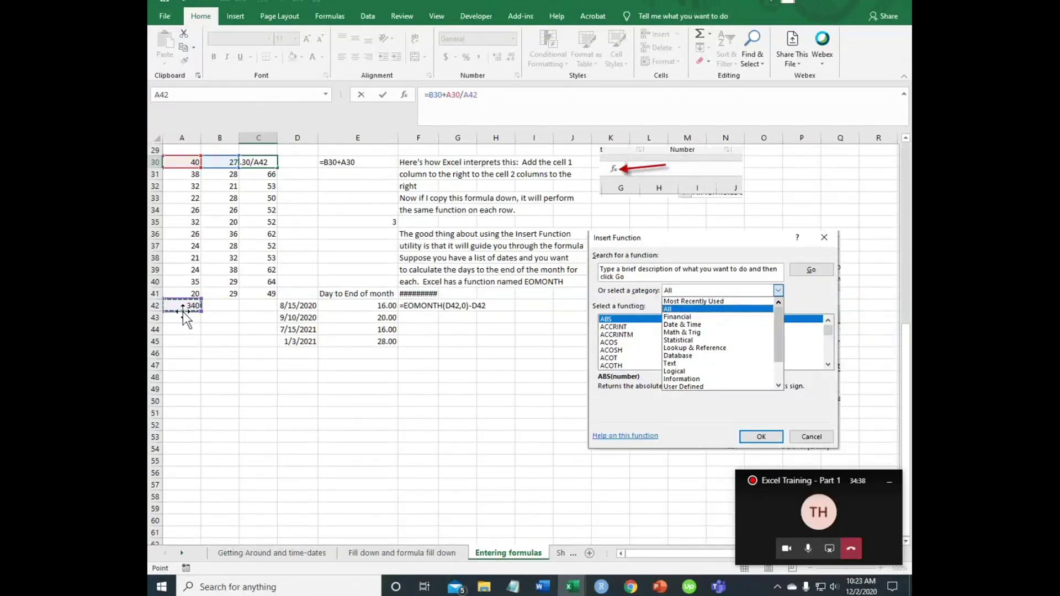
key(F4)
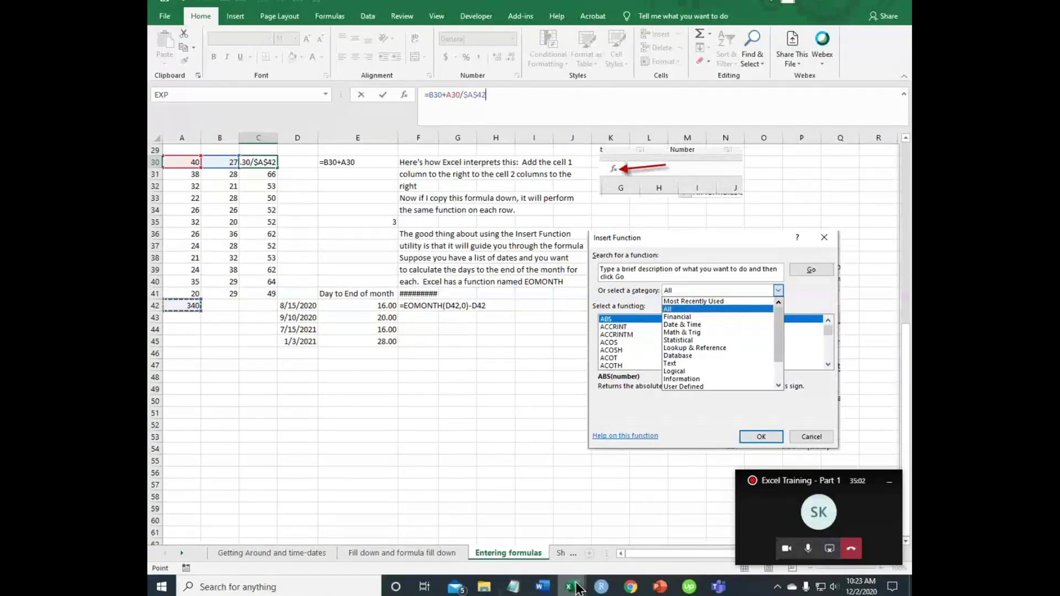
mouse_move(575, 587)
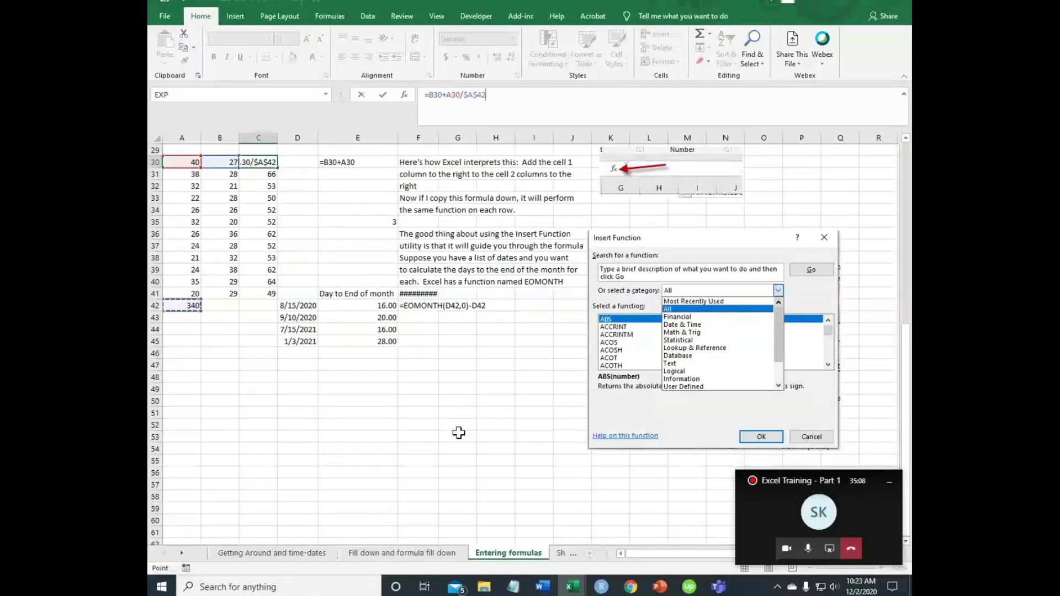
click(398, 427)
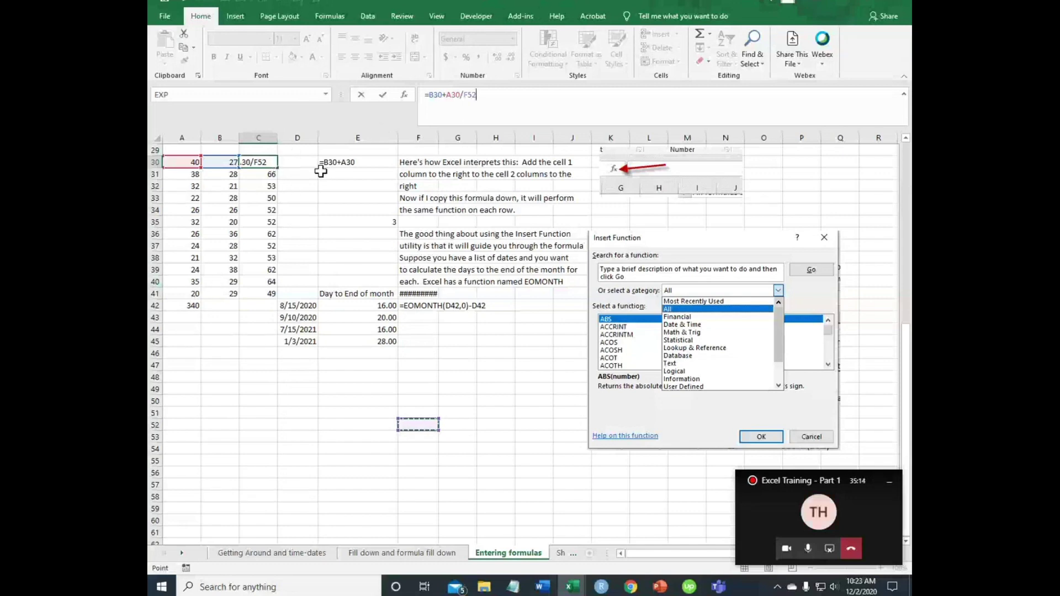
key(BackSpace)
key(BackSpace)
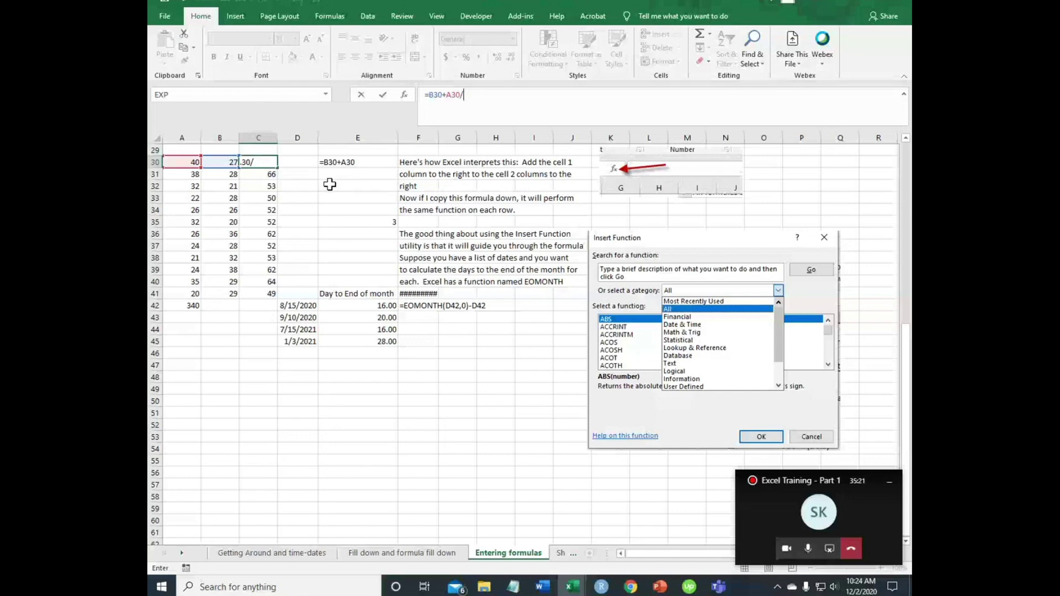
key(Escape)
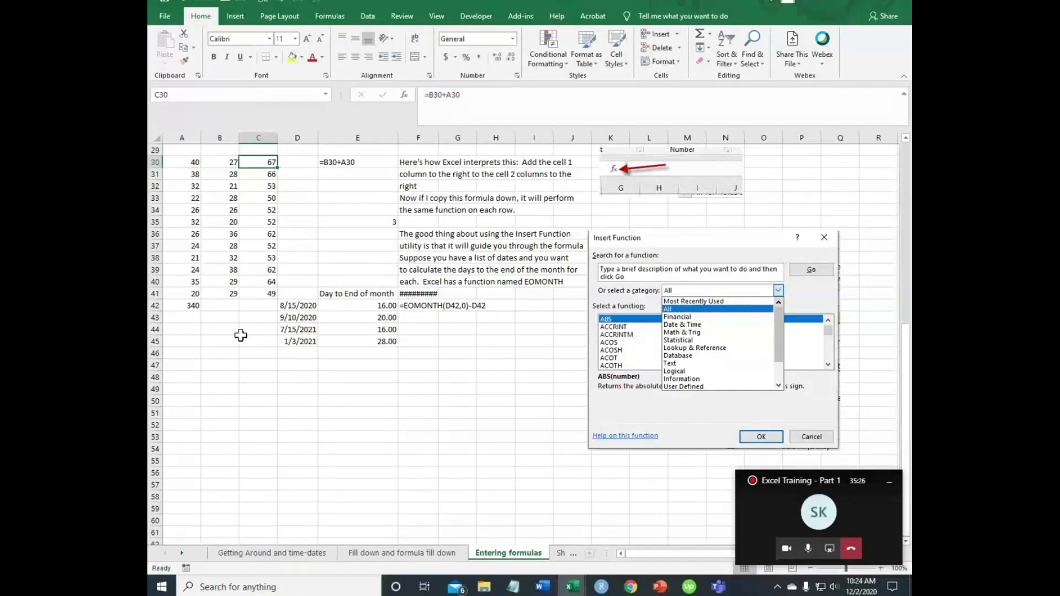
- Move the Day to End of month table from D41:G45 to start at D46
drag(290, 282, 461, 295)
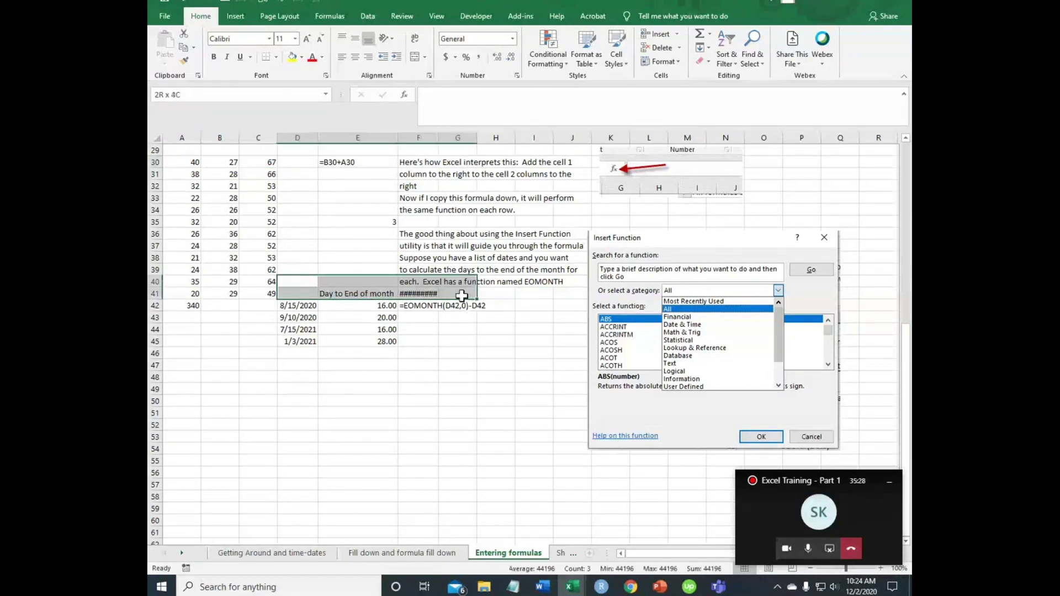
click(301, 293)
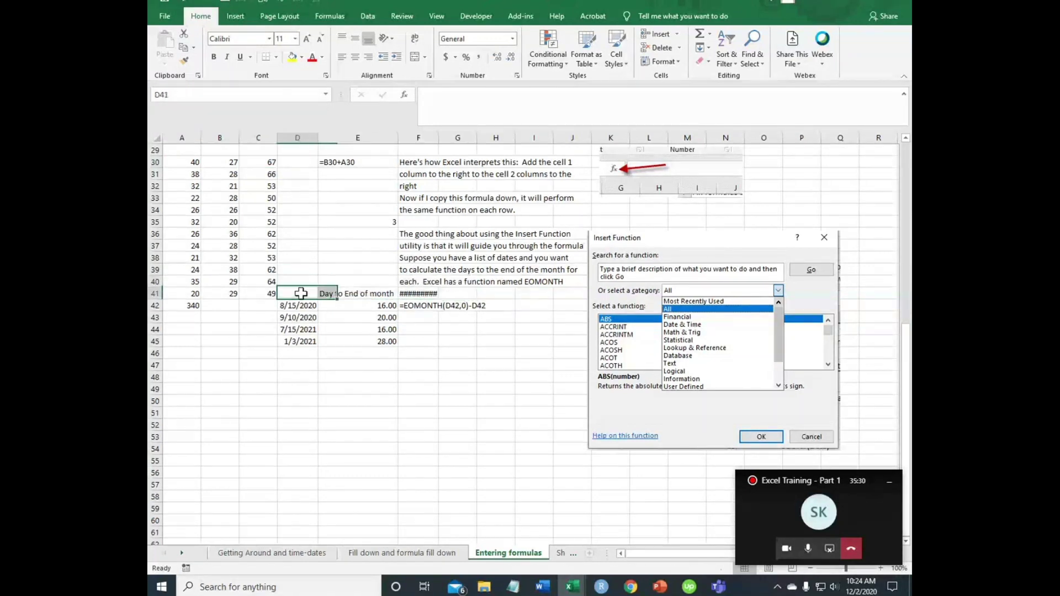
drag(301, 293, 469, 341)
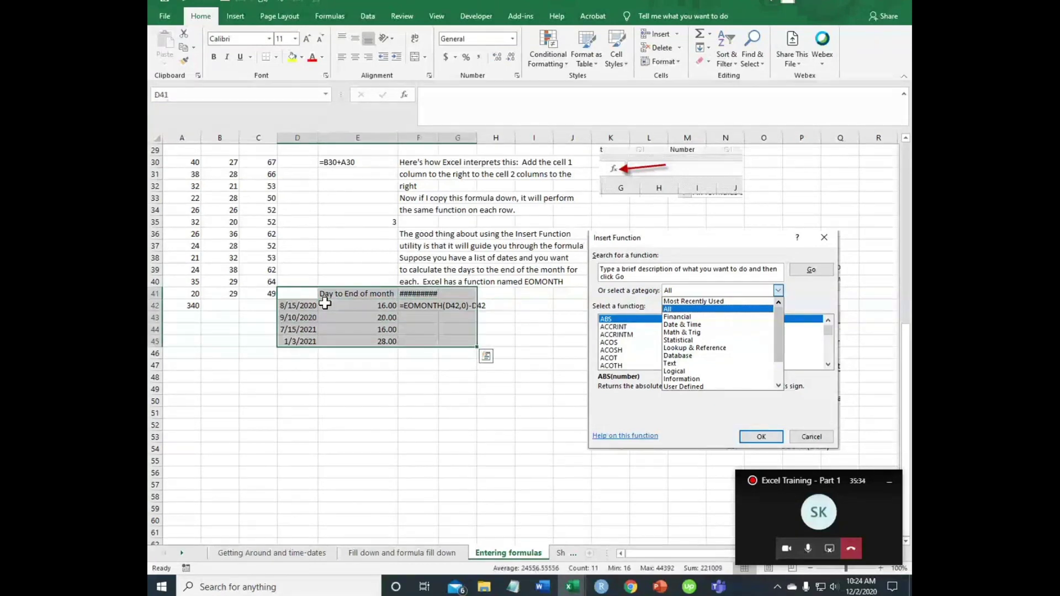
key(ctrl+c)
key(Down)
key(Down)
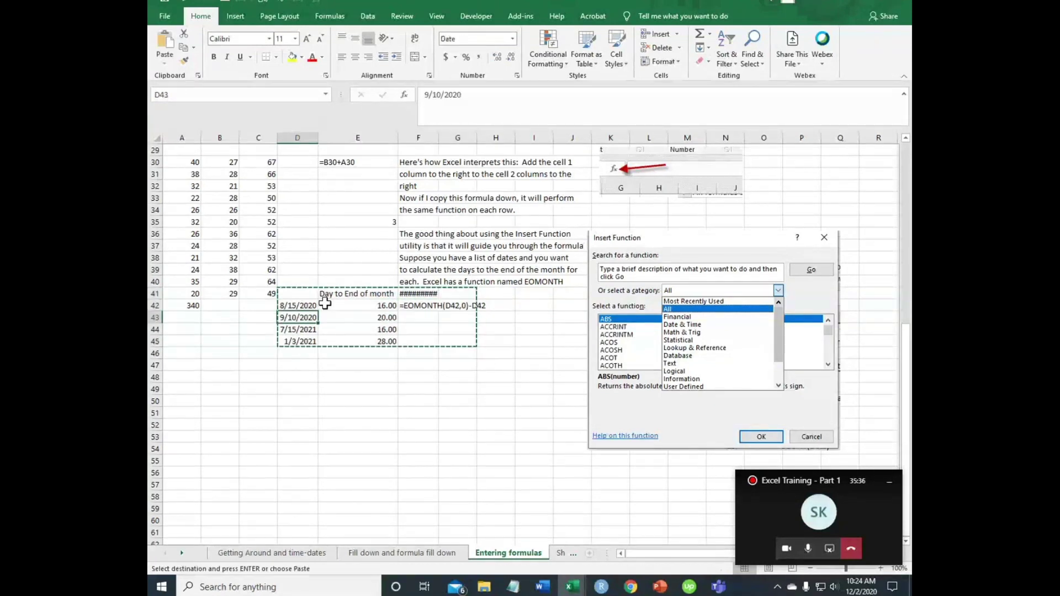
key(Down)
key(Down)
key(Down)
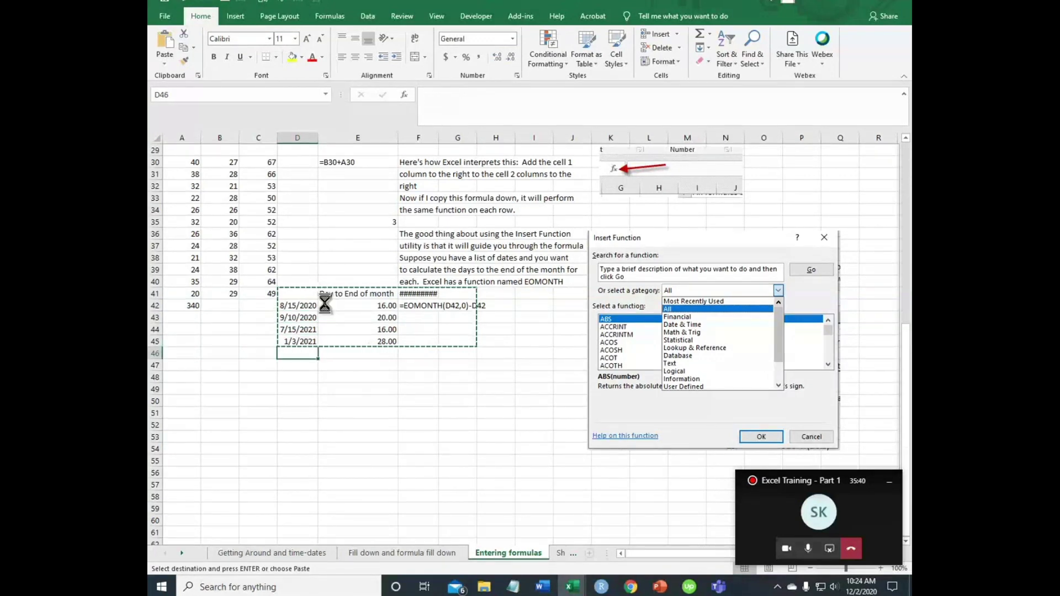
key(Return)
key(Up)
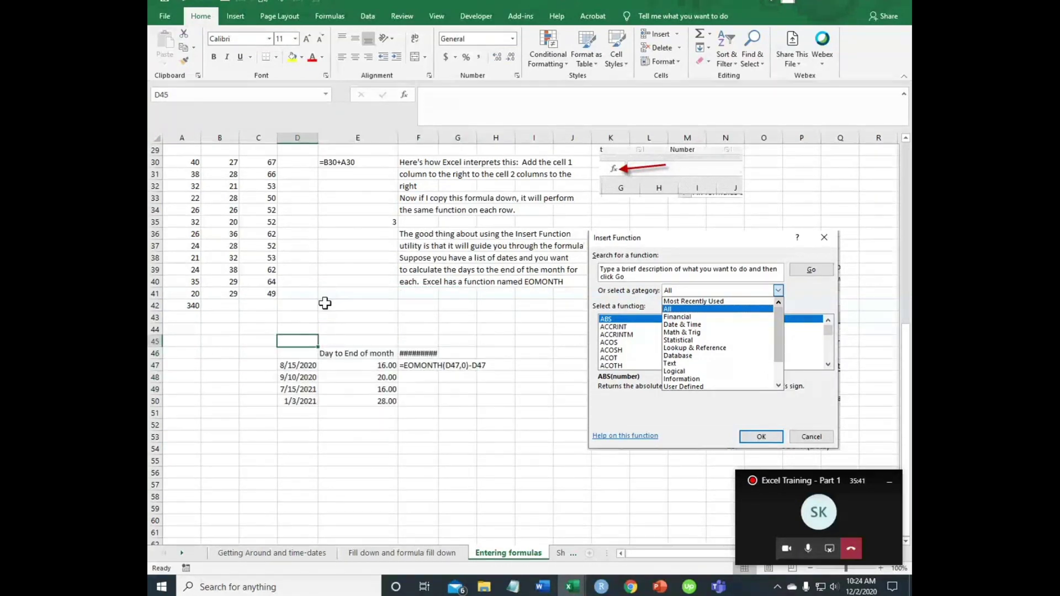
key(Up)
key(Up)
key(Up)
key(Up)
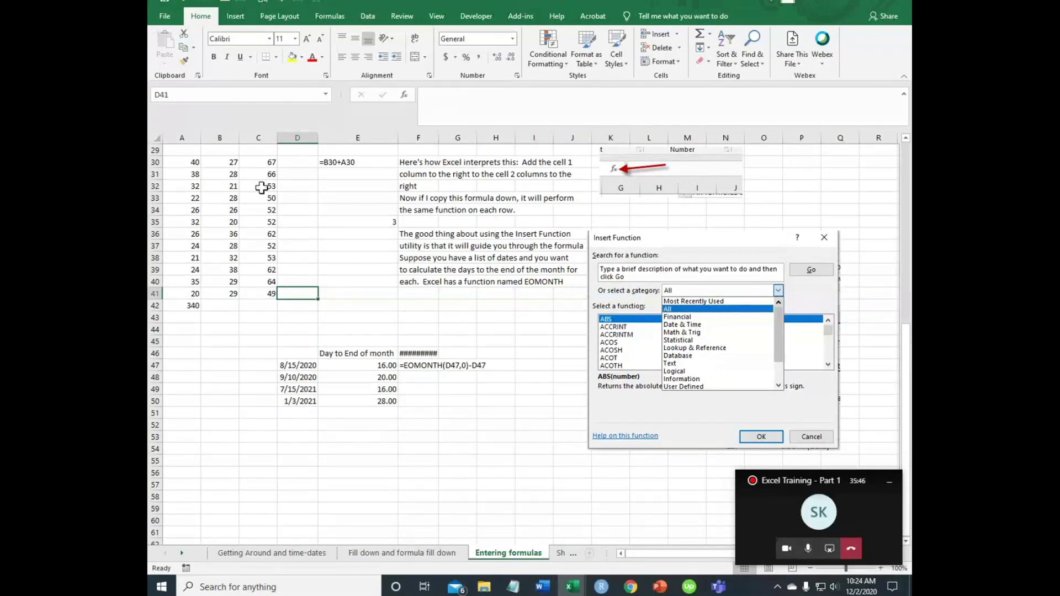
- Clear C31:C41 and drag C30's =B30+A30 formula down to C41
drag(262, 174, 266, 295)
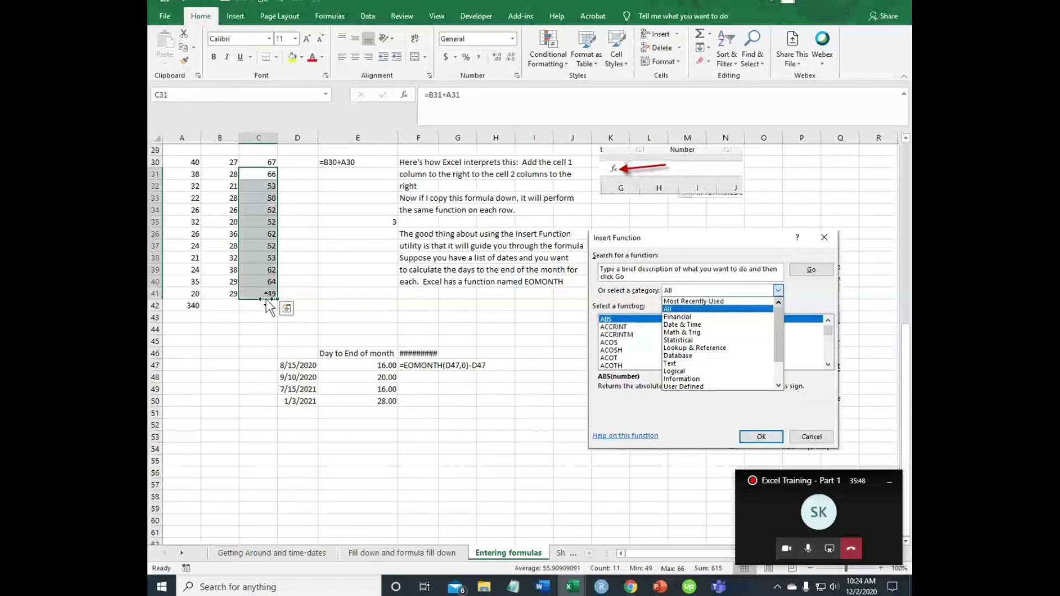
key(Delete)
click(265, 162)
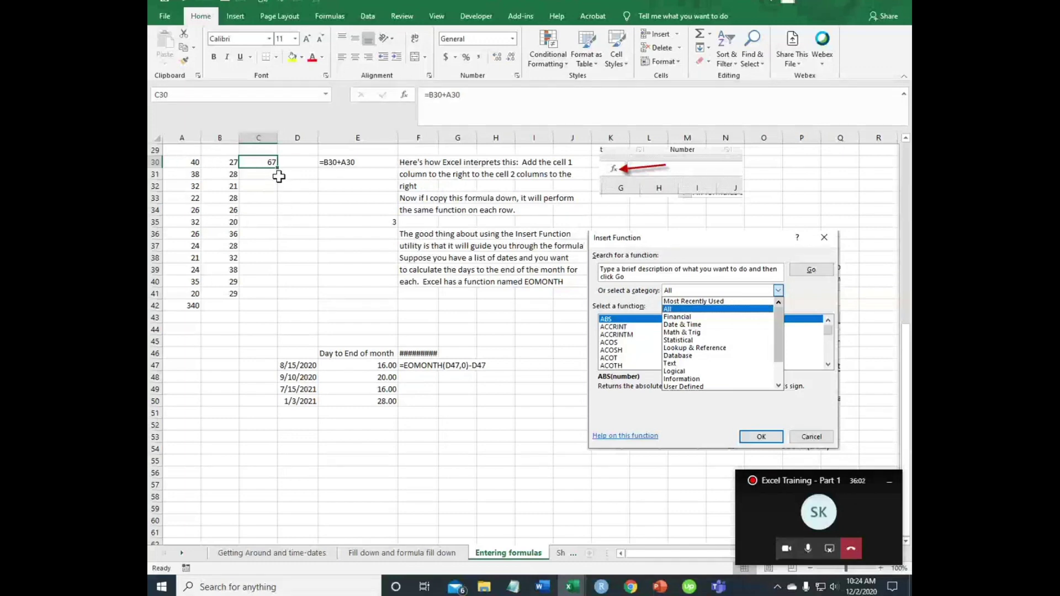
drag(277, 168, 279, 300)
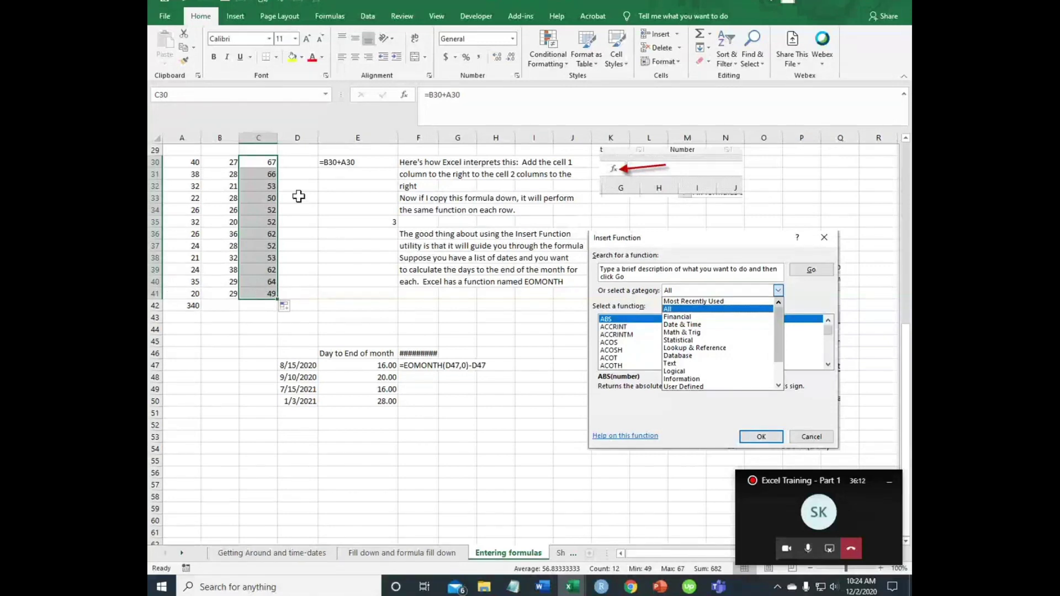
- Redo the A42 total with AutoSum as =SUM(A30:A41)
click(195, 304)
key(alt+equal)
key(Return)
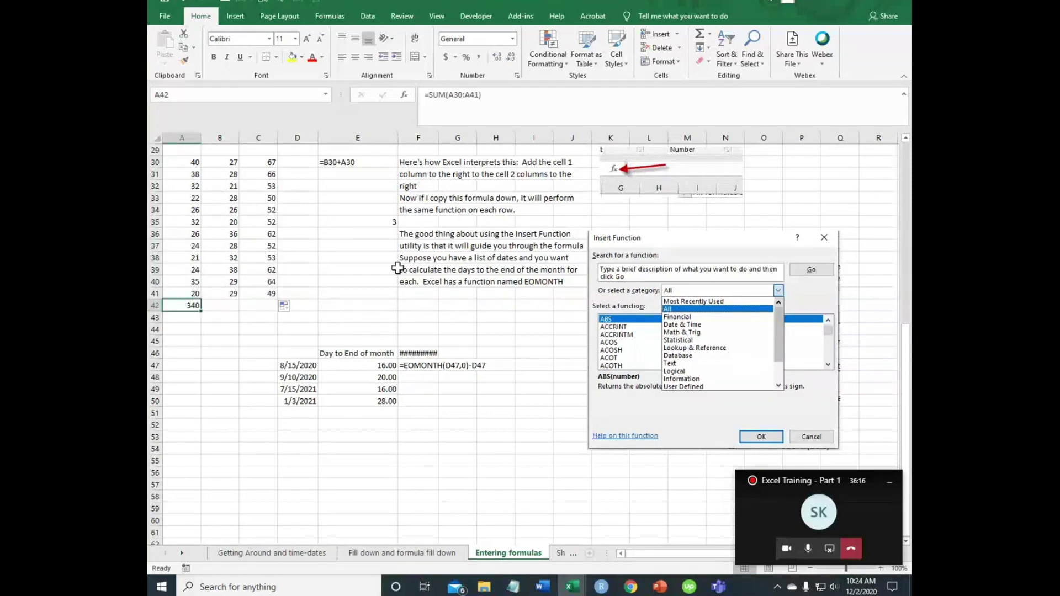
key(ctrl+z)
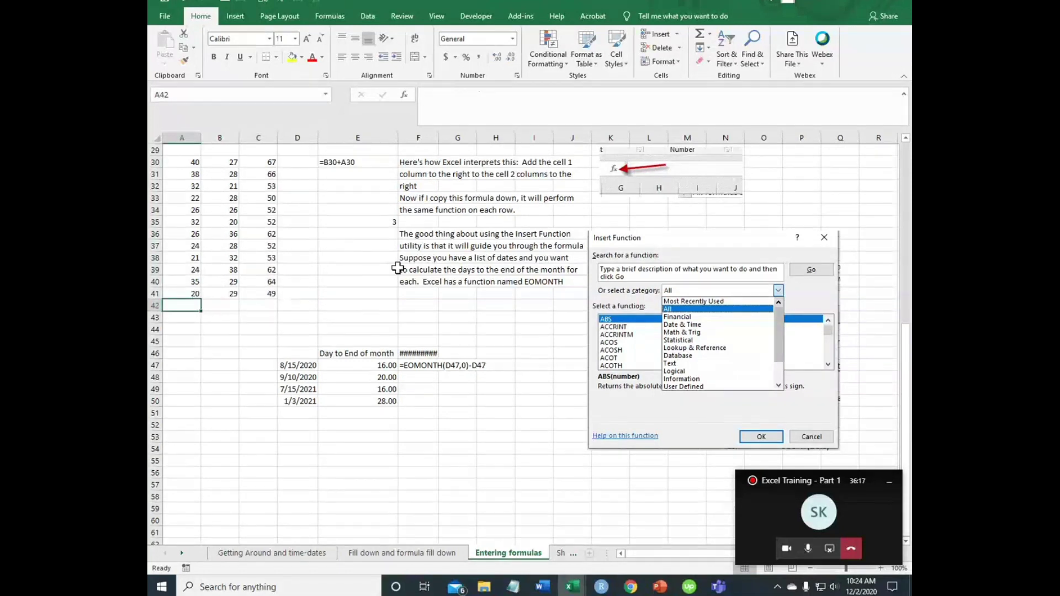
click(700, 35)
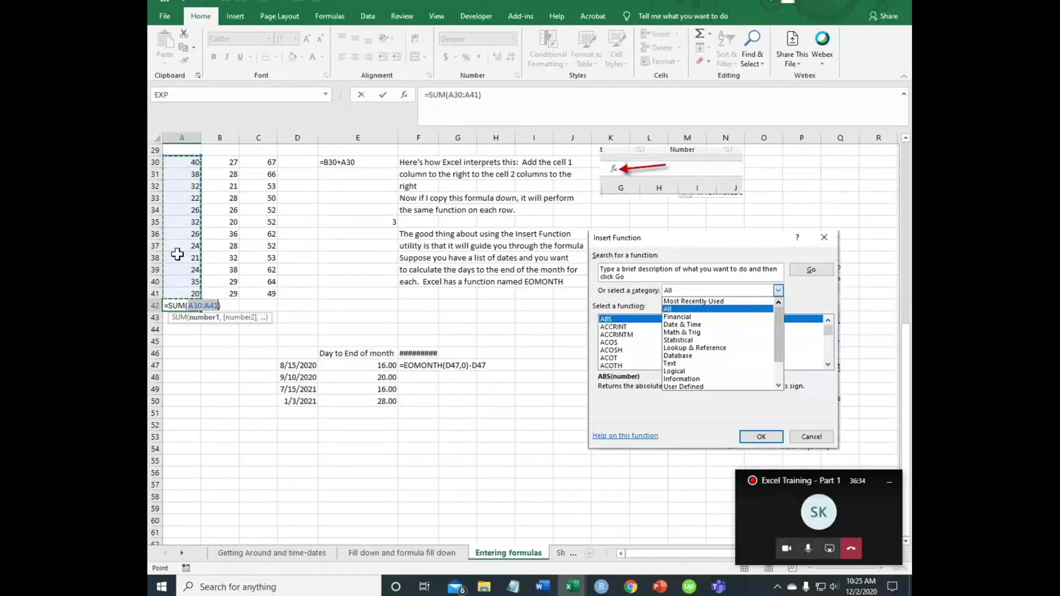
- Confirm A42's SUM, change C30 to =B30+A30/A42, and fill it down to C41
key(Return)
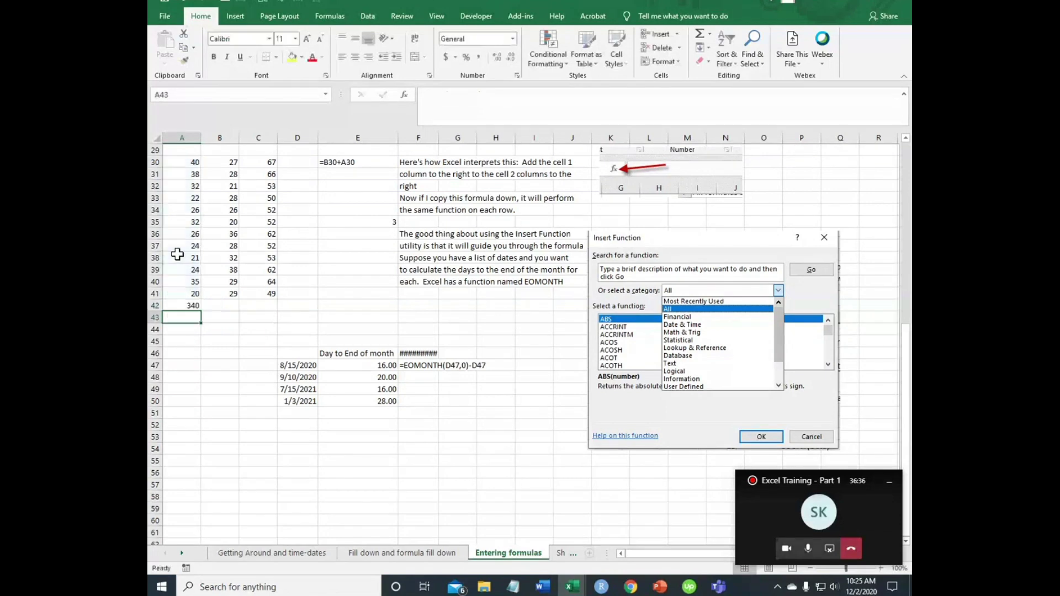
click(194, 305)
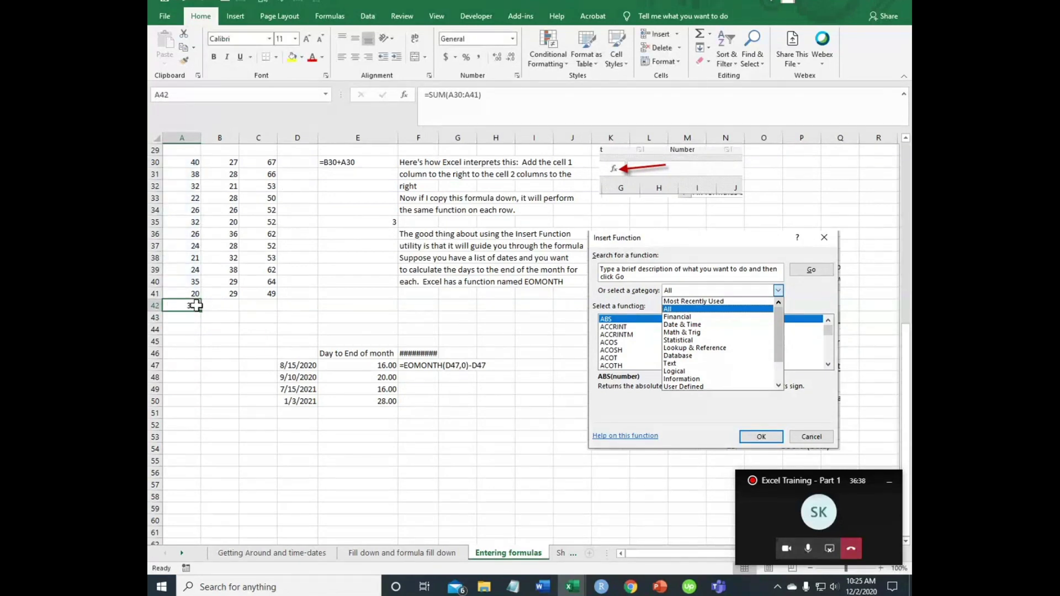
click(268, 162)
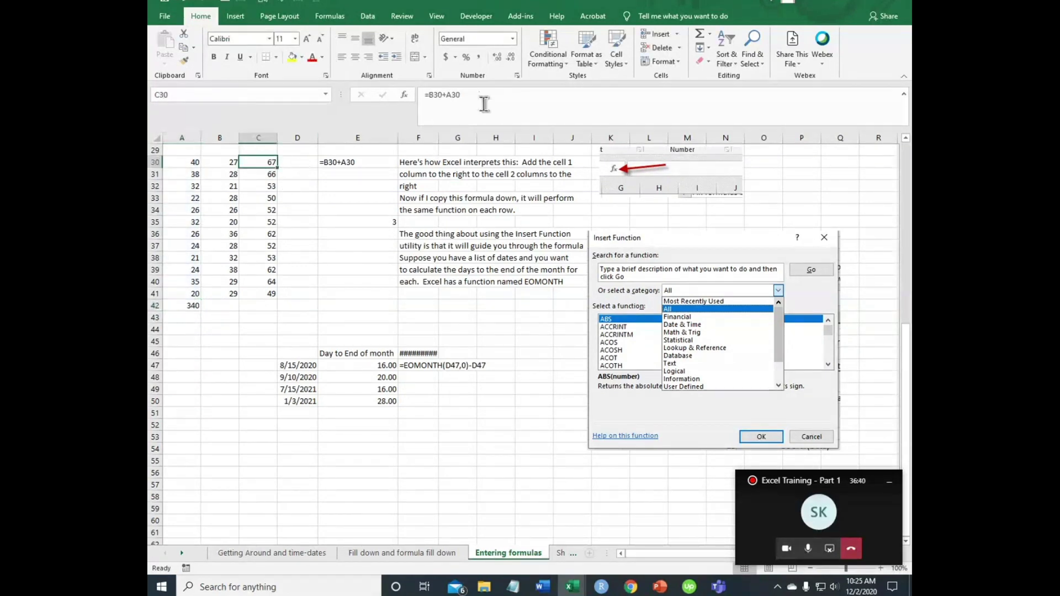
click(468, 97)
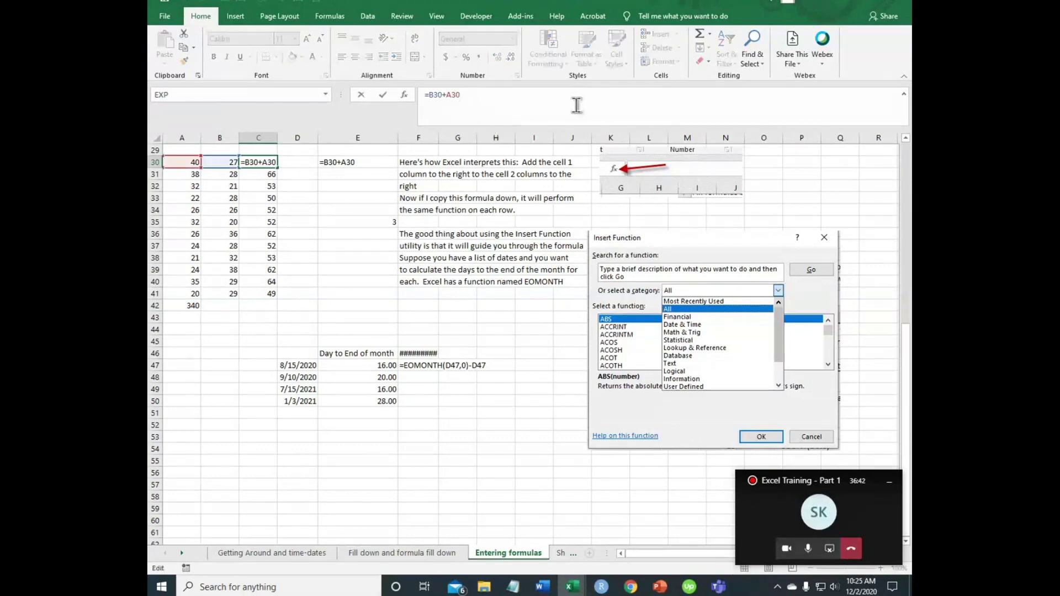
text(/)
click(188, 306)
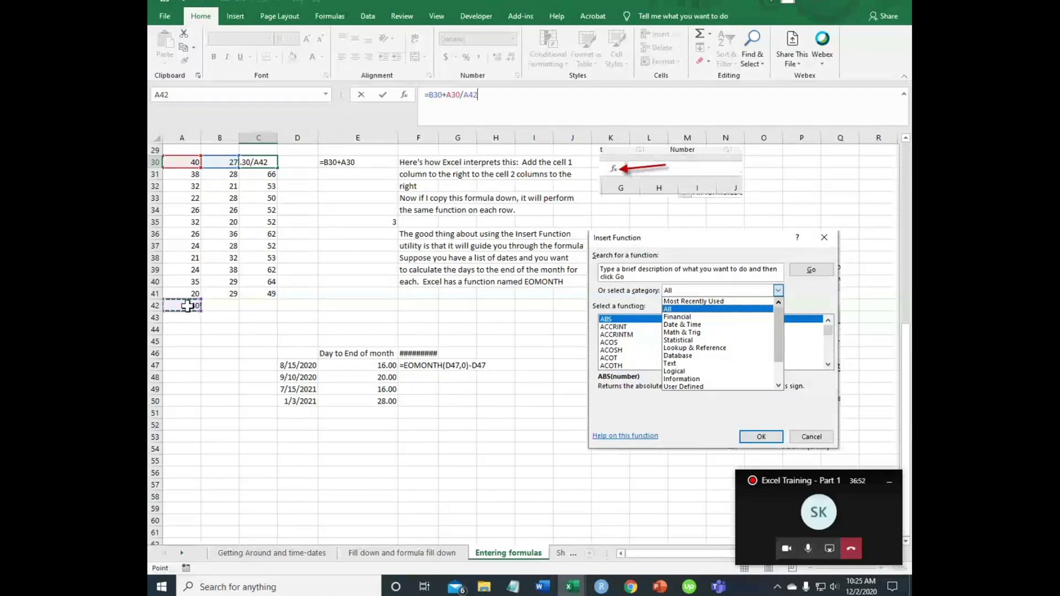
key(Return)
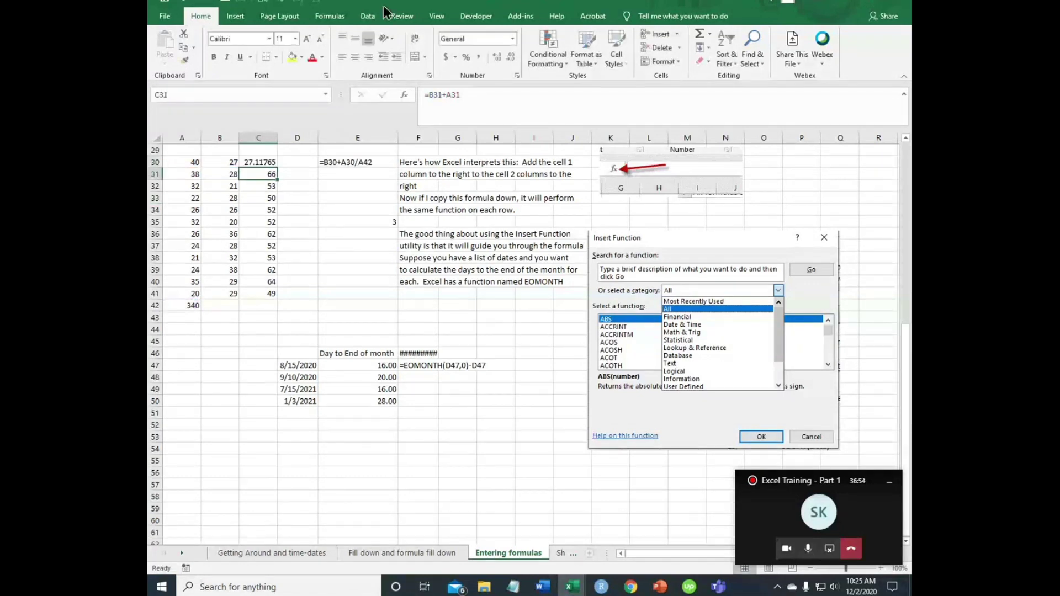
click(266, 162)
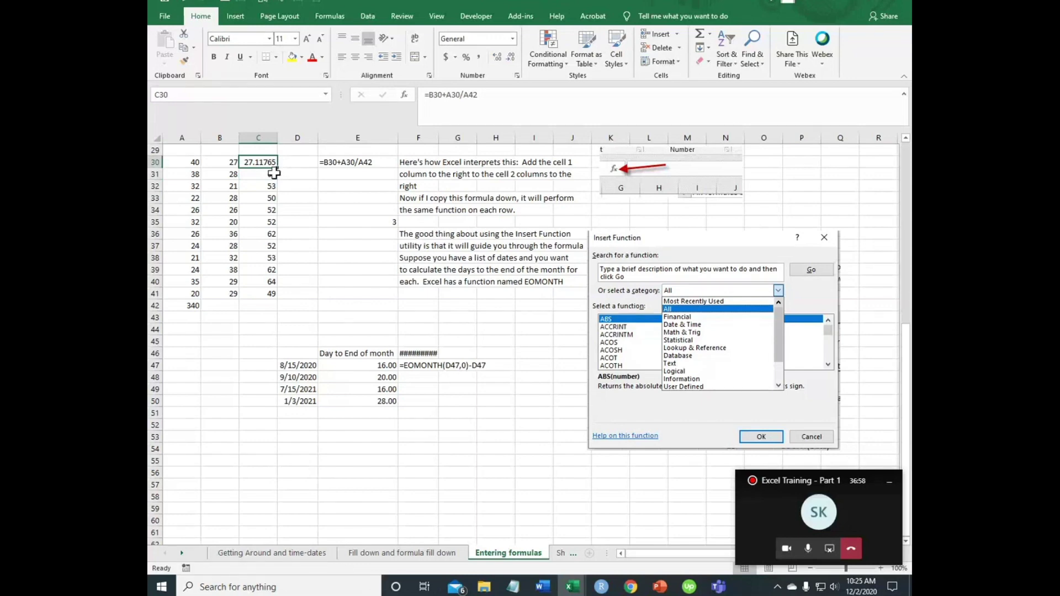
double_click(277, 168)
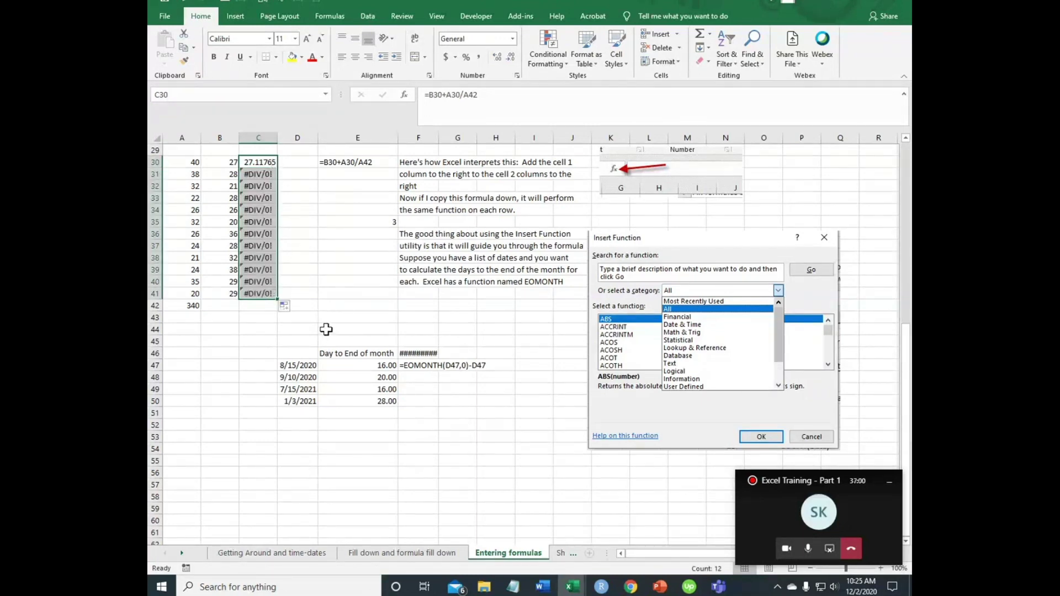
- Make C30's divisor the absolute $A$42 and refill the formula down to C41
click(254, 176)
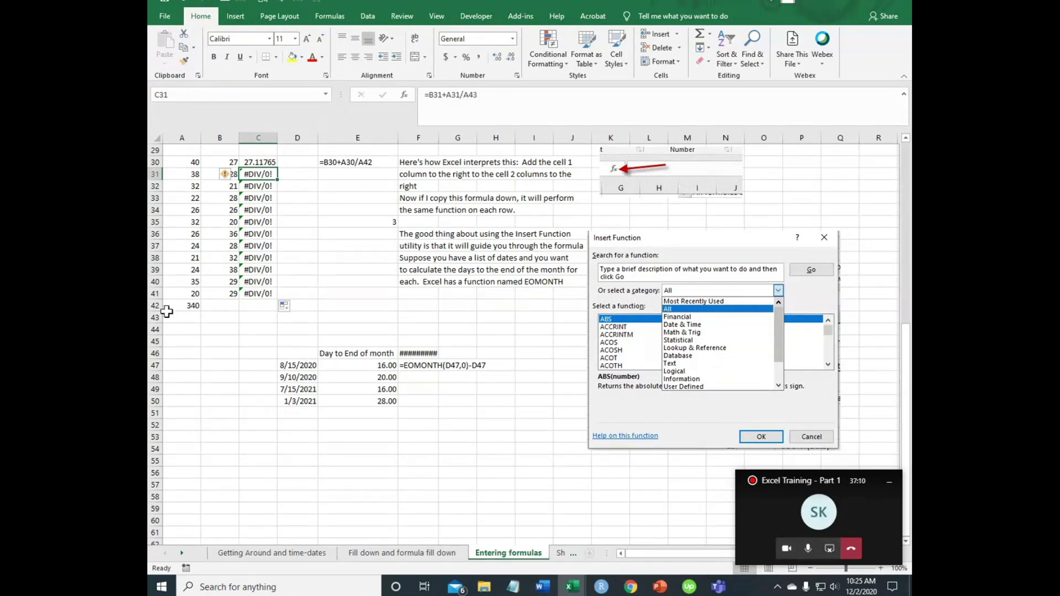
click(257, 165)
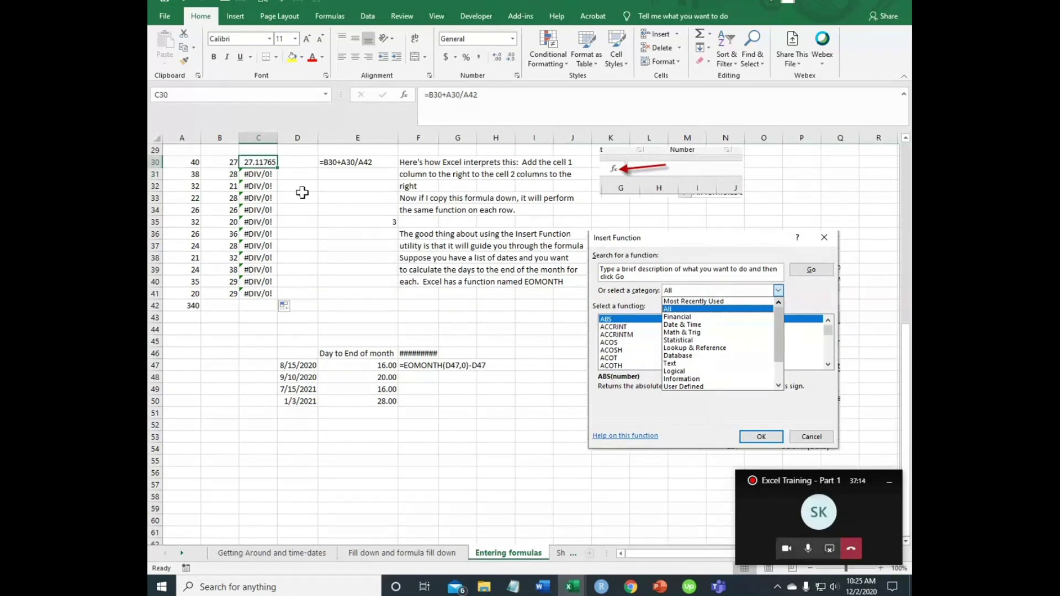
click(485, 96)
key(BackSpace)
key(BackSpace)
key(BackSpace)
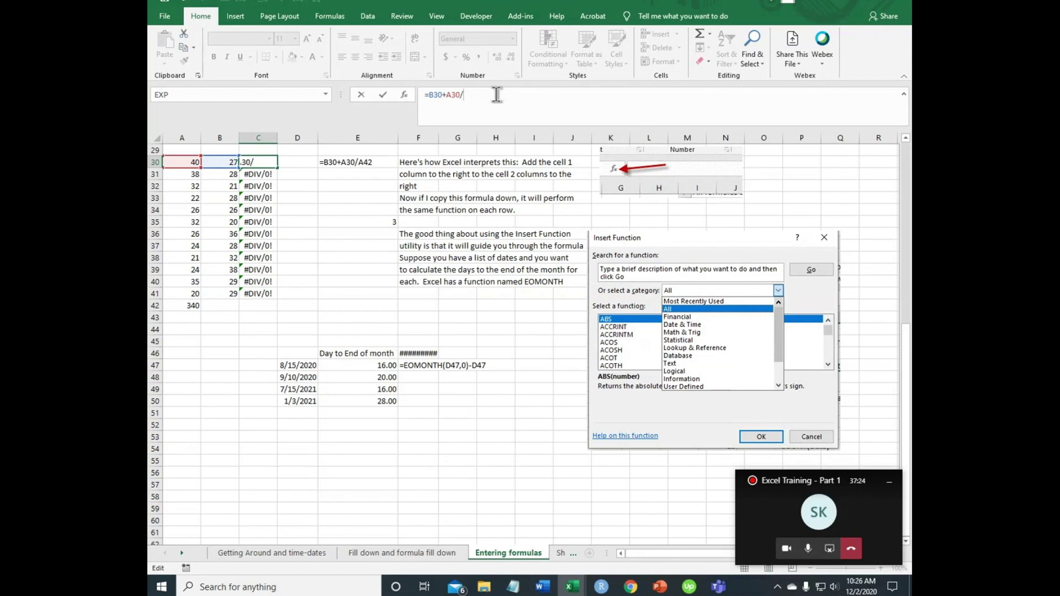
text(a42)
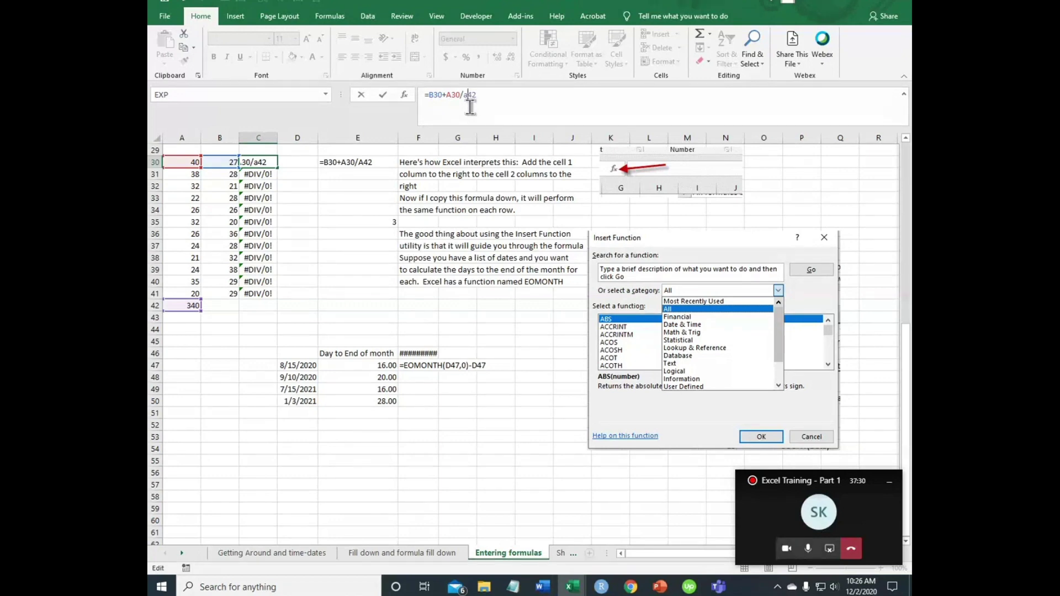
key(F4)
key(Return)
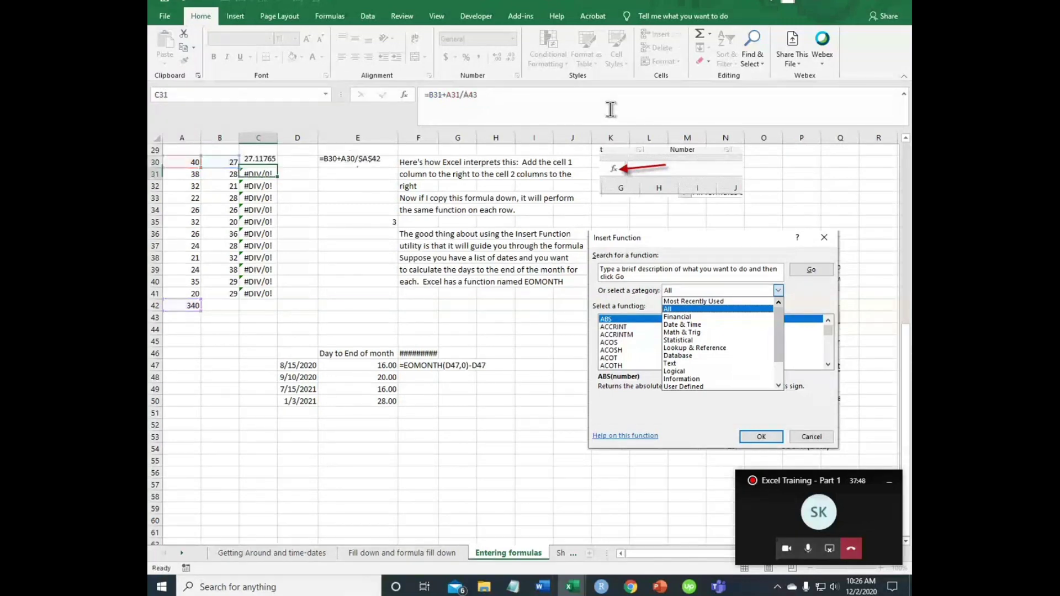
click(278, 164)
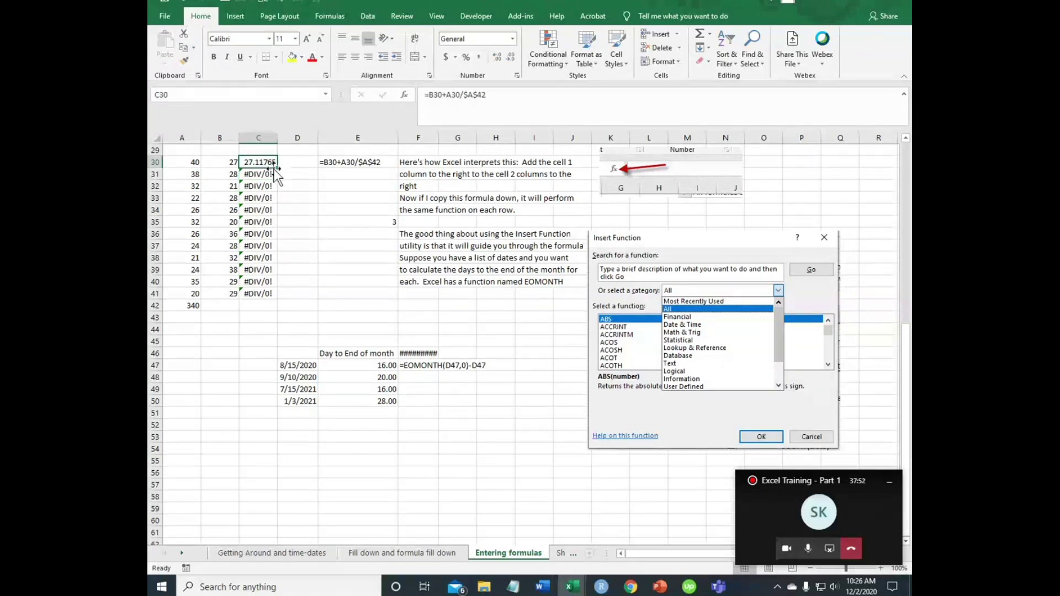
double_click(277, 167)
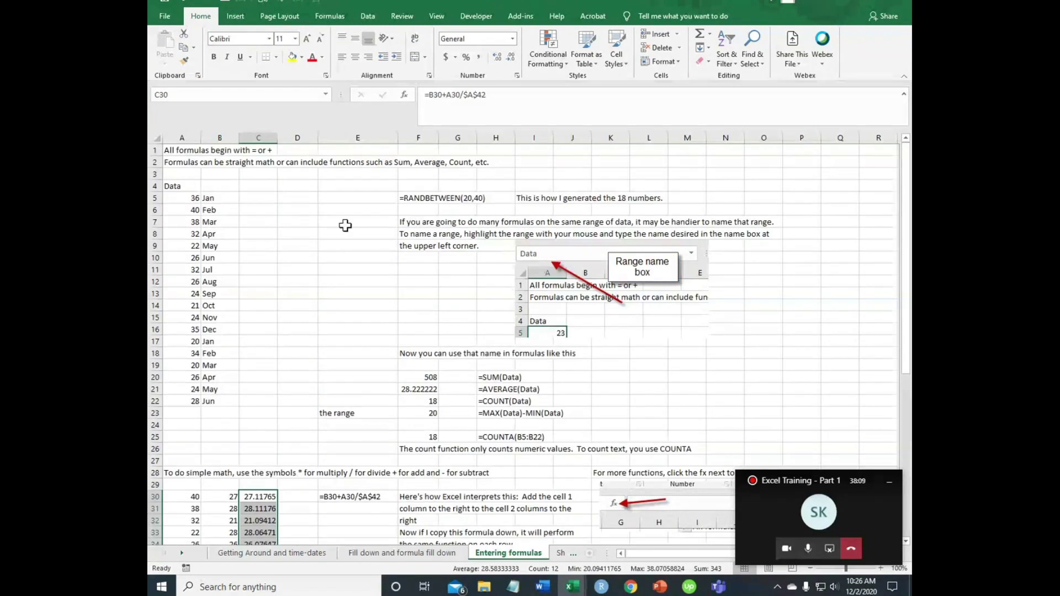
- Confirm A5's RANDBETWEEN(20,40) arguments to regenerate the Data column, making A5 show 37
drag(188, 200, 186, 401)
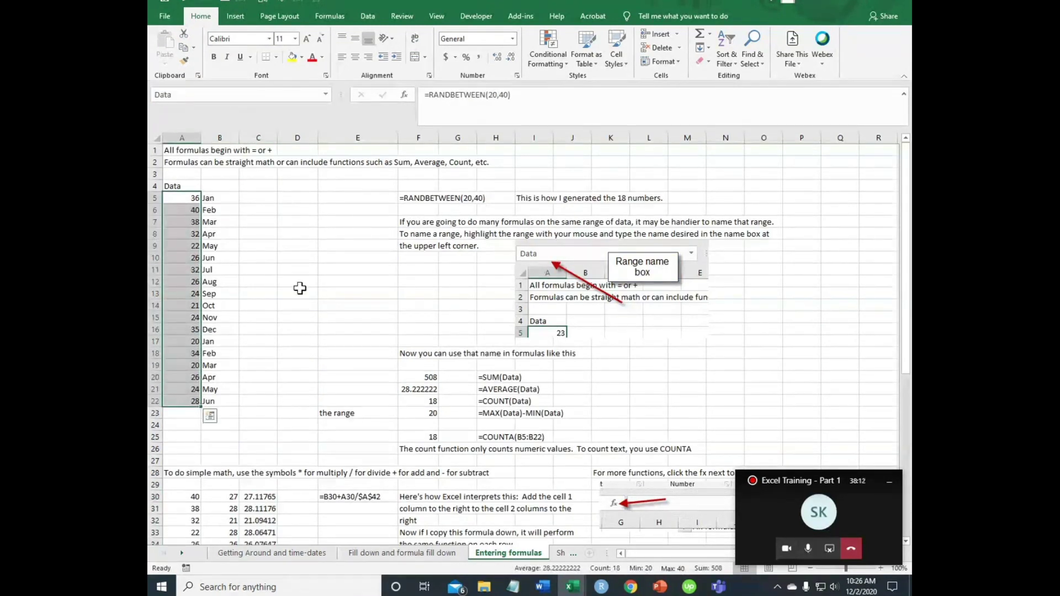
click(401, 197)
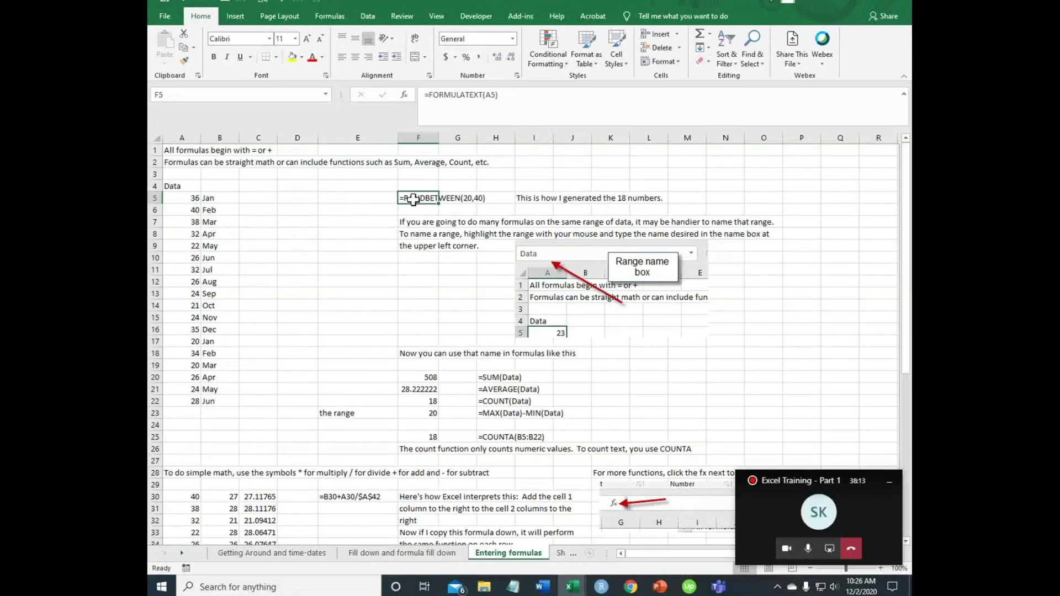
click(184, 197)
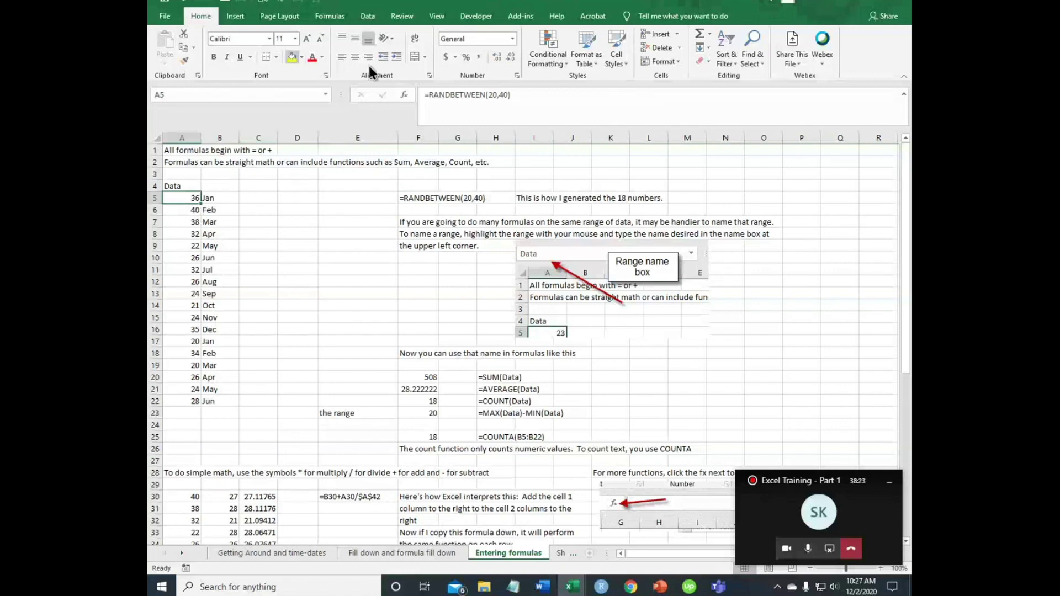
click(409, 95)
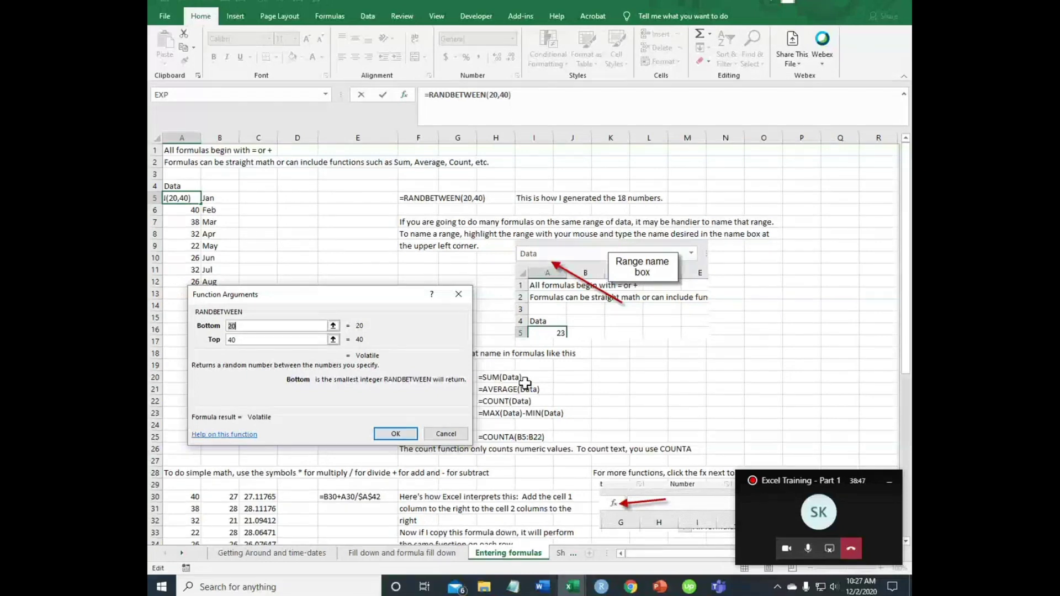
click(412, 434)
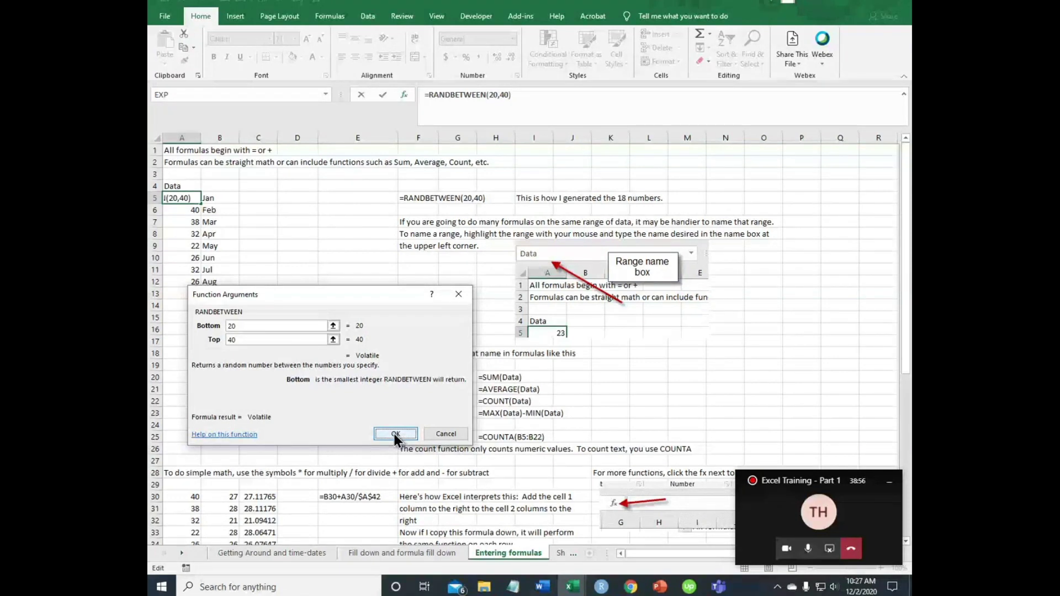
click(394, 433)
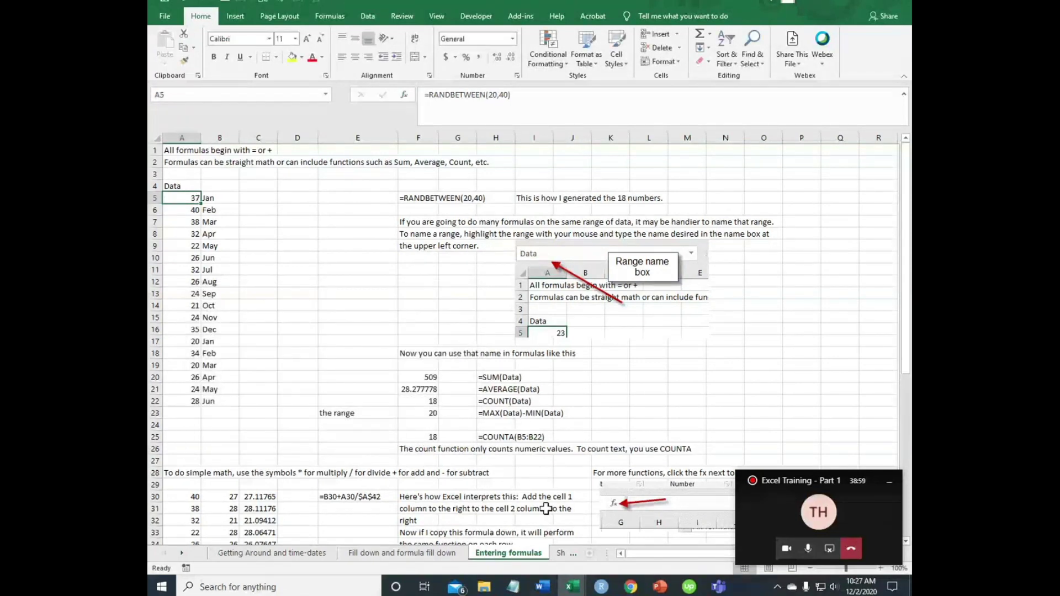
mouse_move(701, 589)
mouse_move(575, 589)
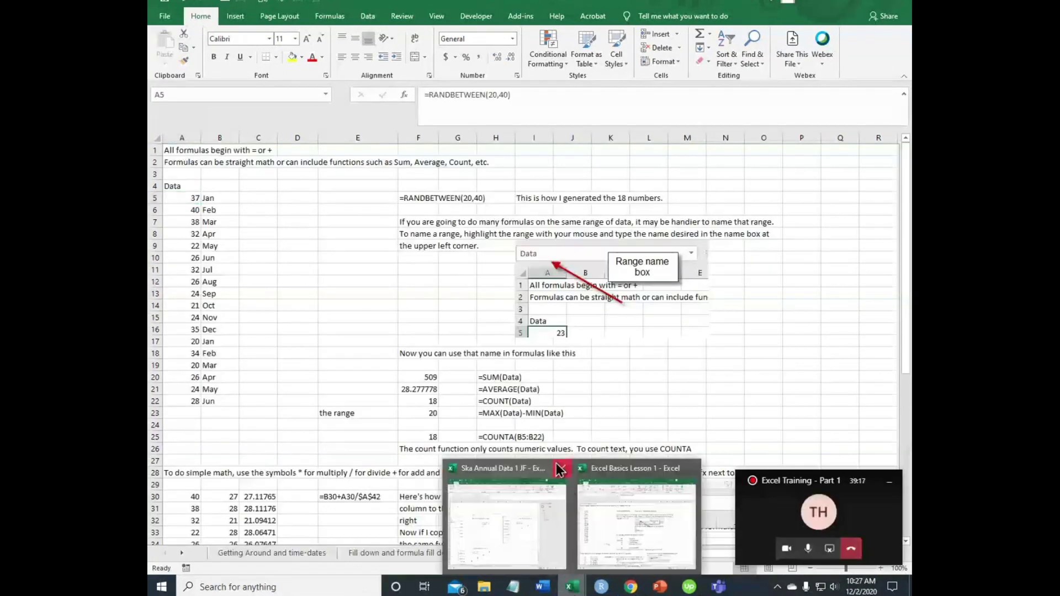
- Close the annual-data workbook without saving and go back to the Entering formulas sheet
click(561, 469)
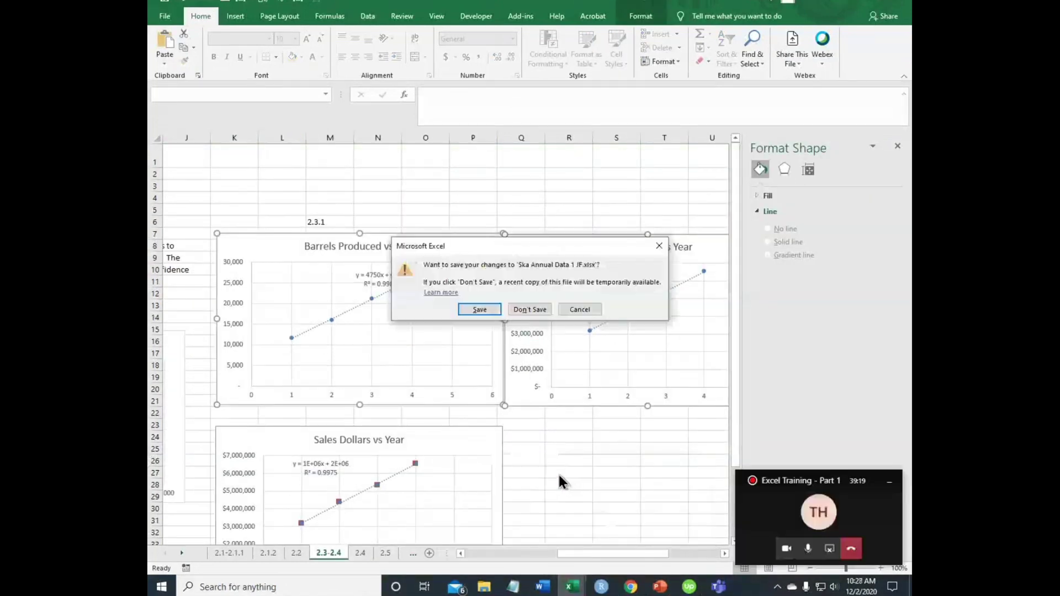
click(527, 310)
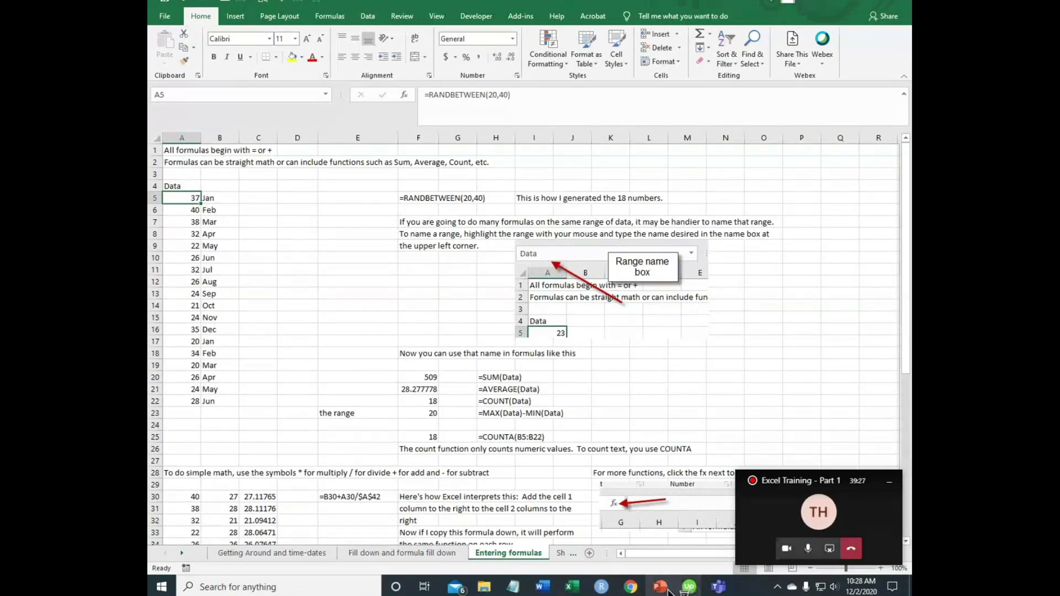
click(832, 554)
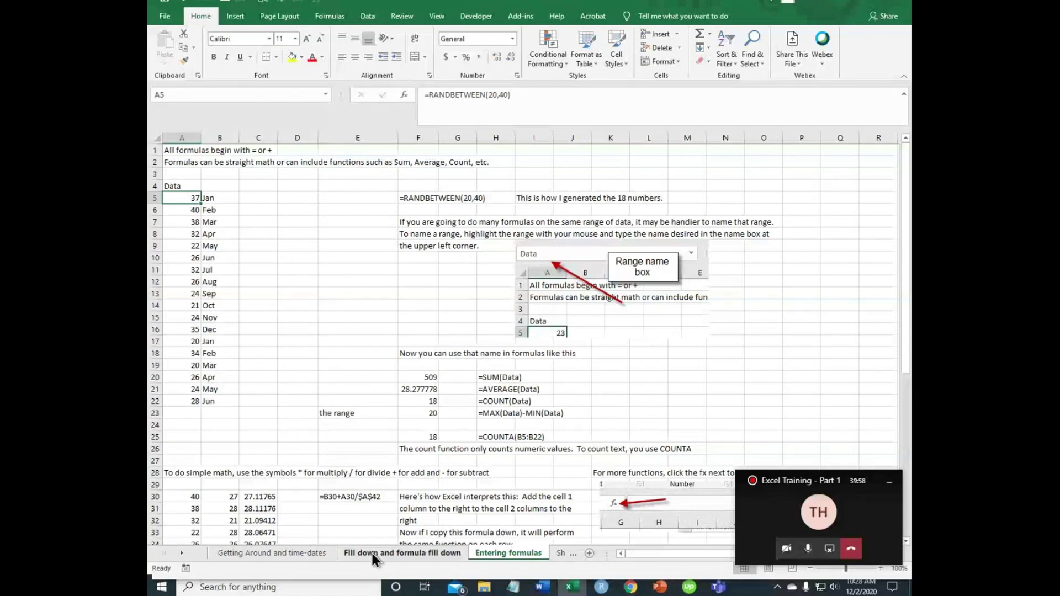
click(372, 554)
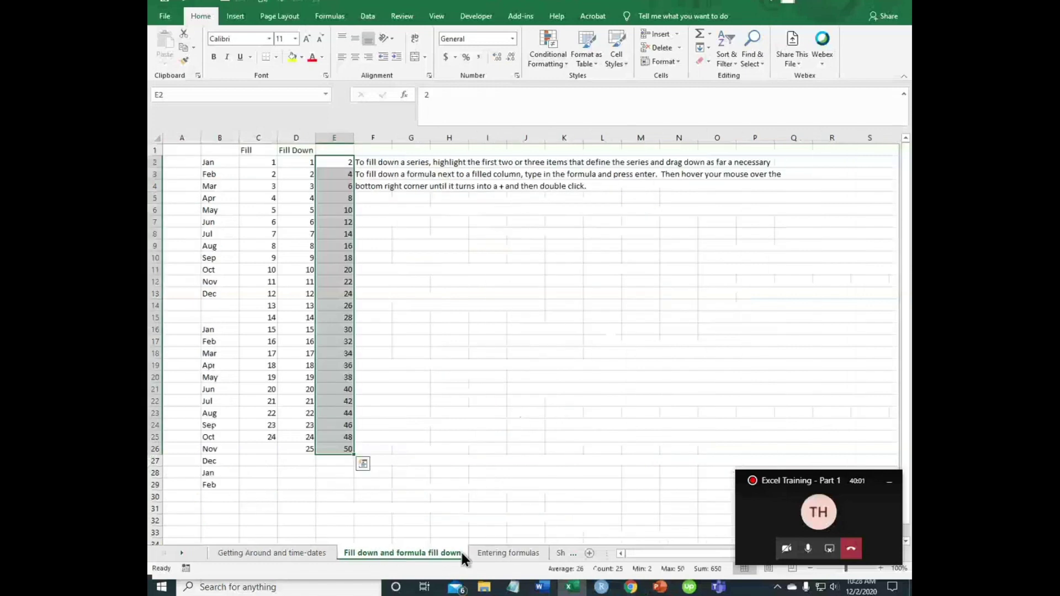
click(512, 552)
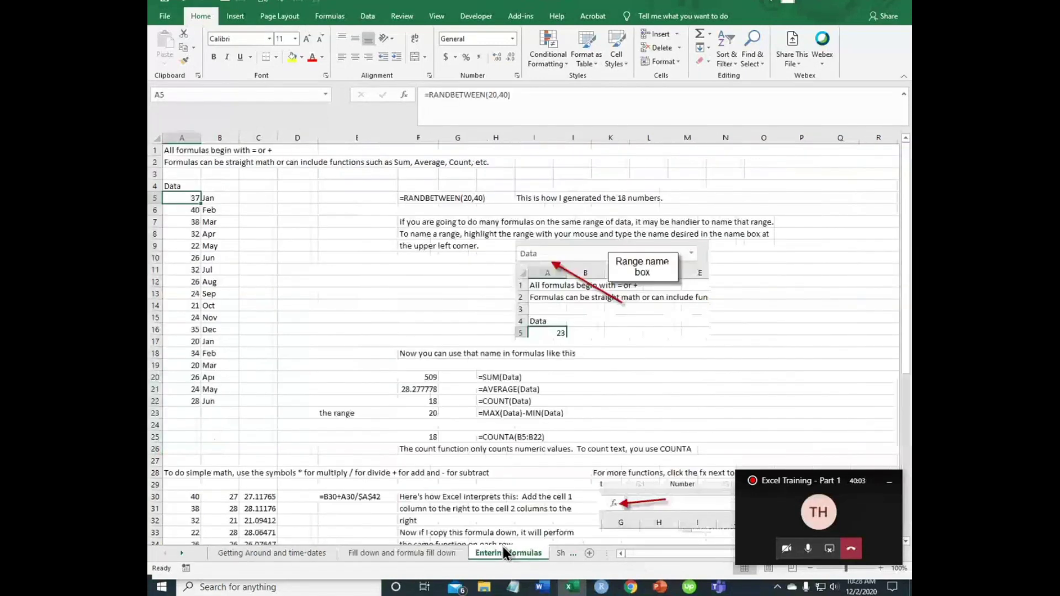
scroll(428, 312, down, 1)
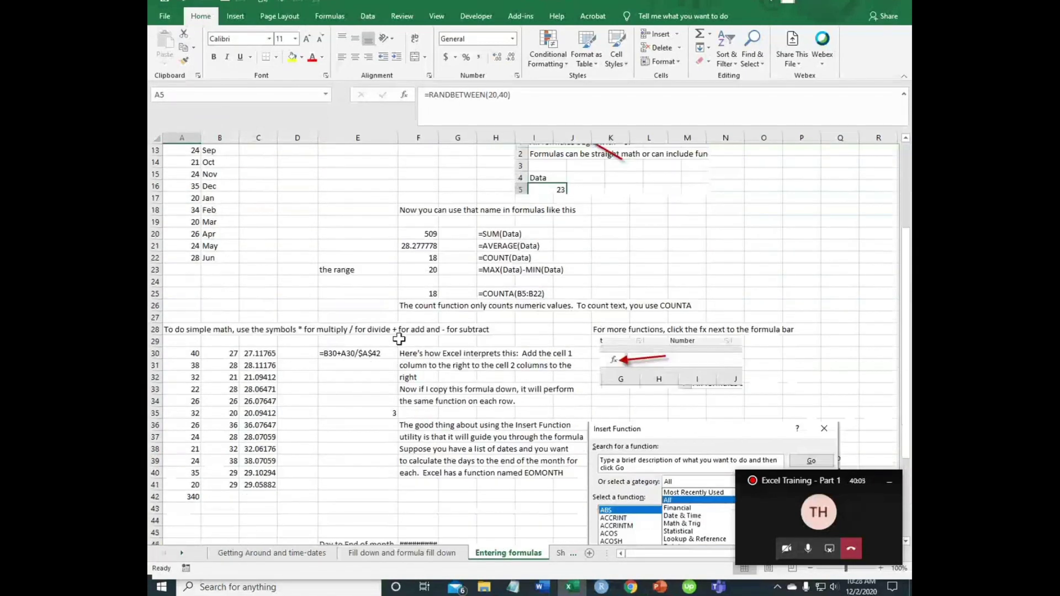
- Compare the division formulas in C30 and C31
scroll(399, 339, down, 1)
click(247, 320)
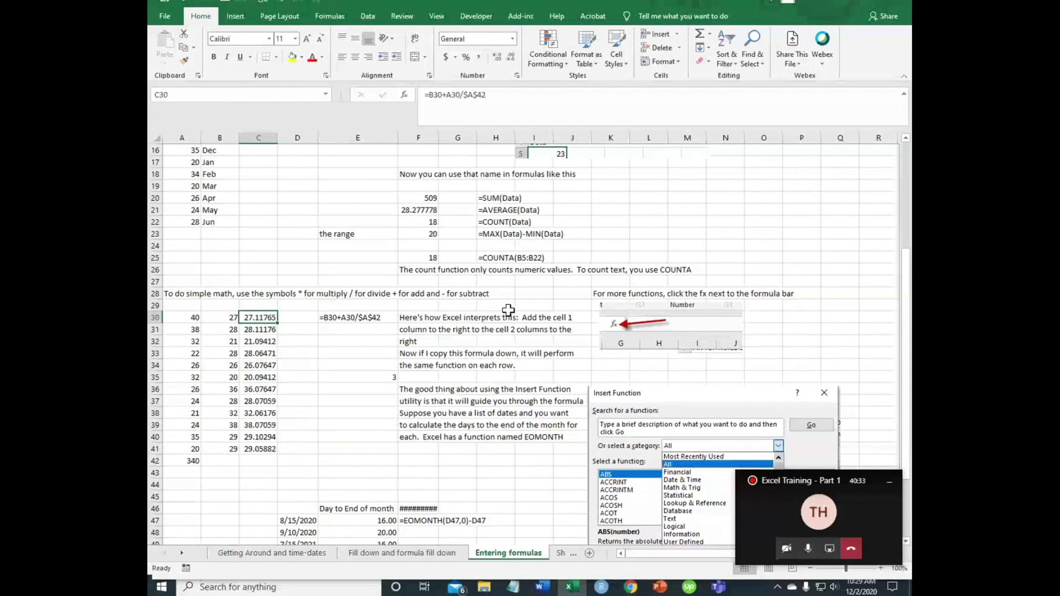
key(Down)
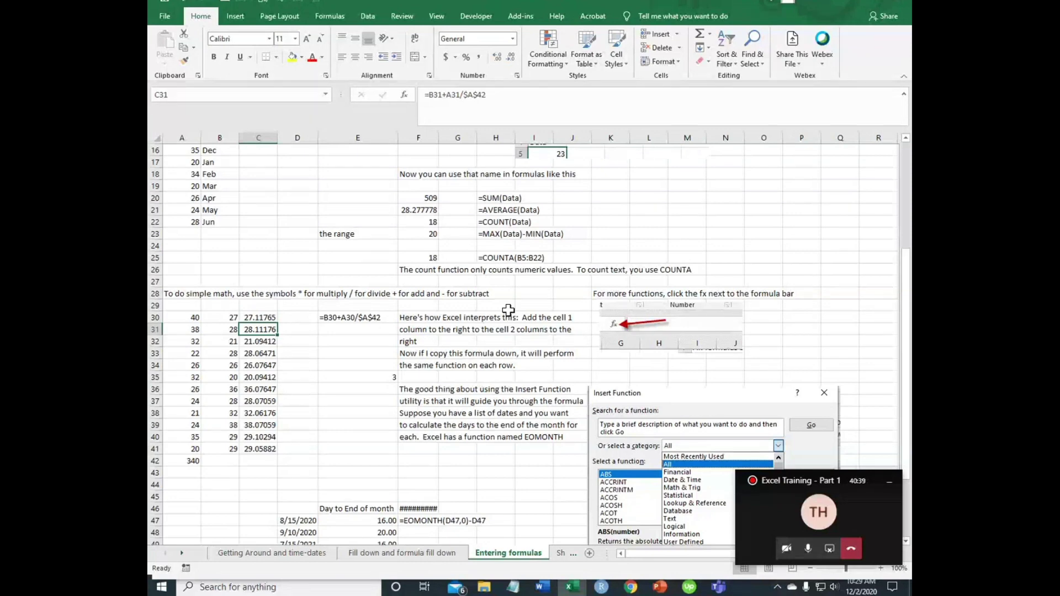
key(Up)
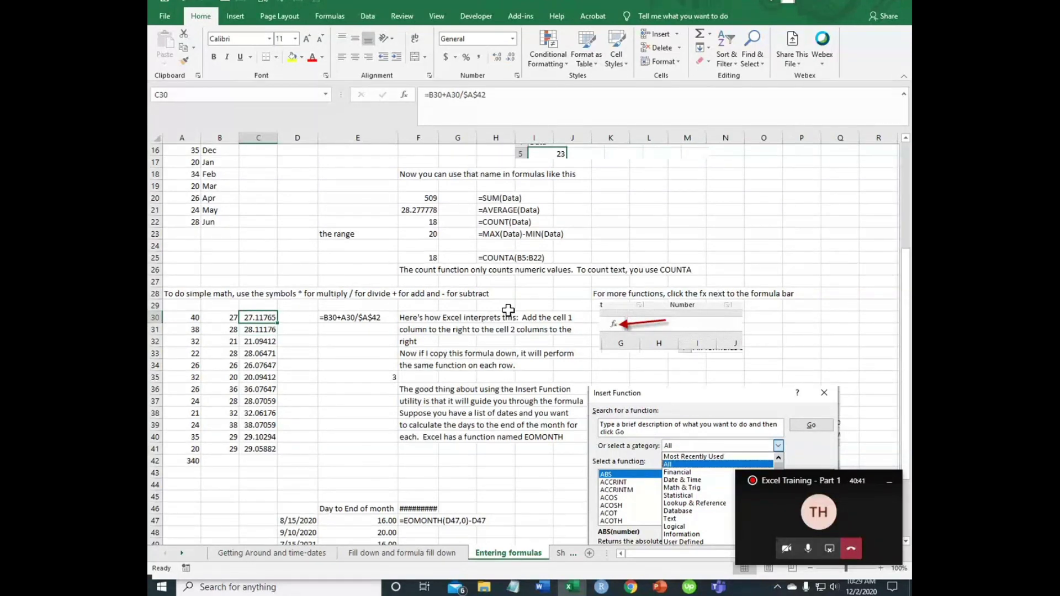
- Clear A42 and re-enter its total with AutoSum as =SUM(A30:A41), giving 340
click(189, 464)
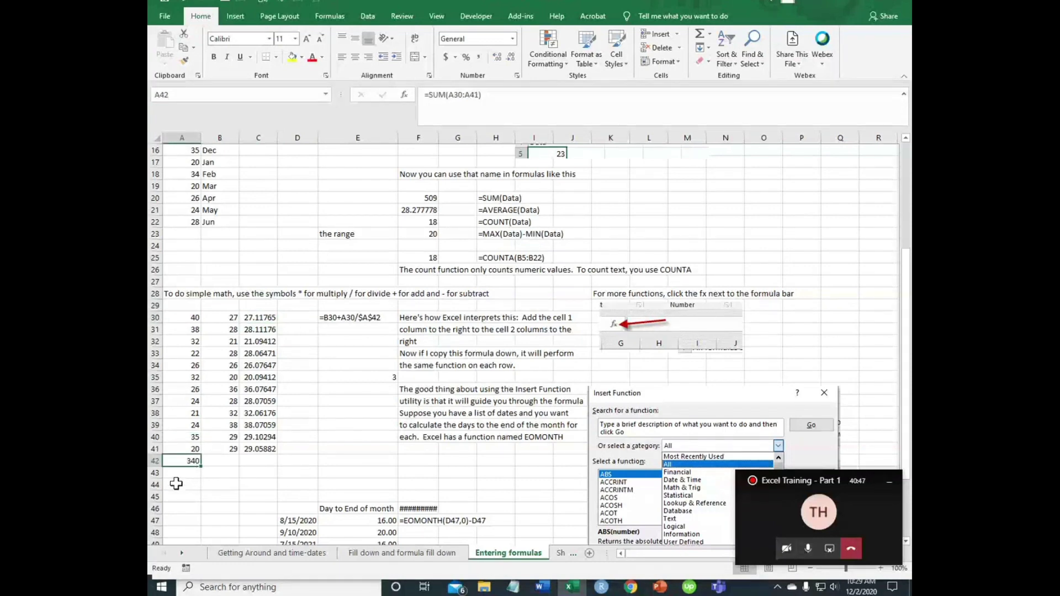
key(Delete)
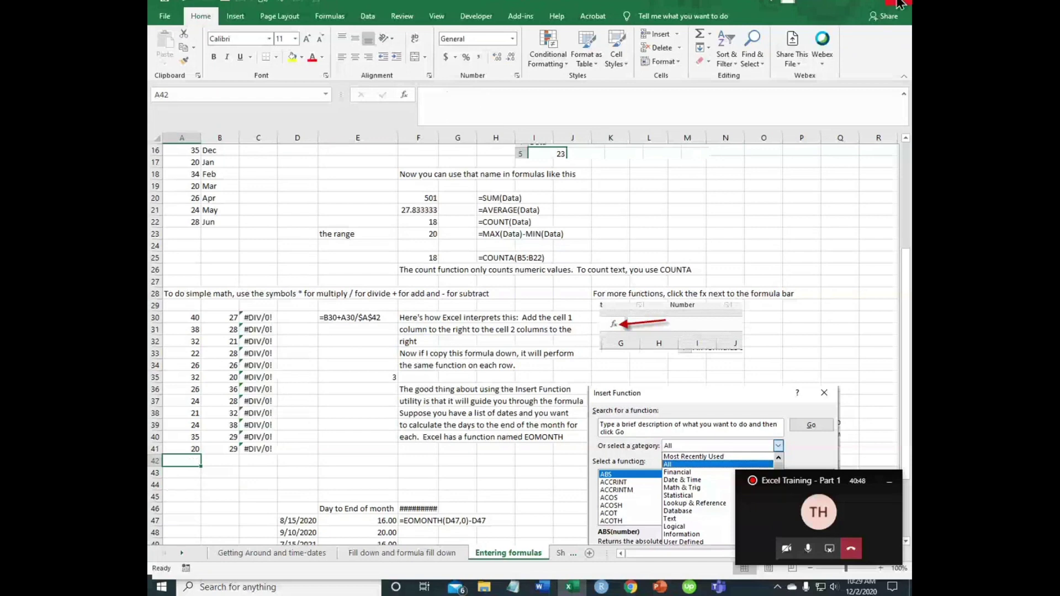
click(704, 32)
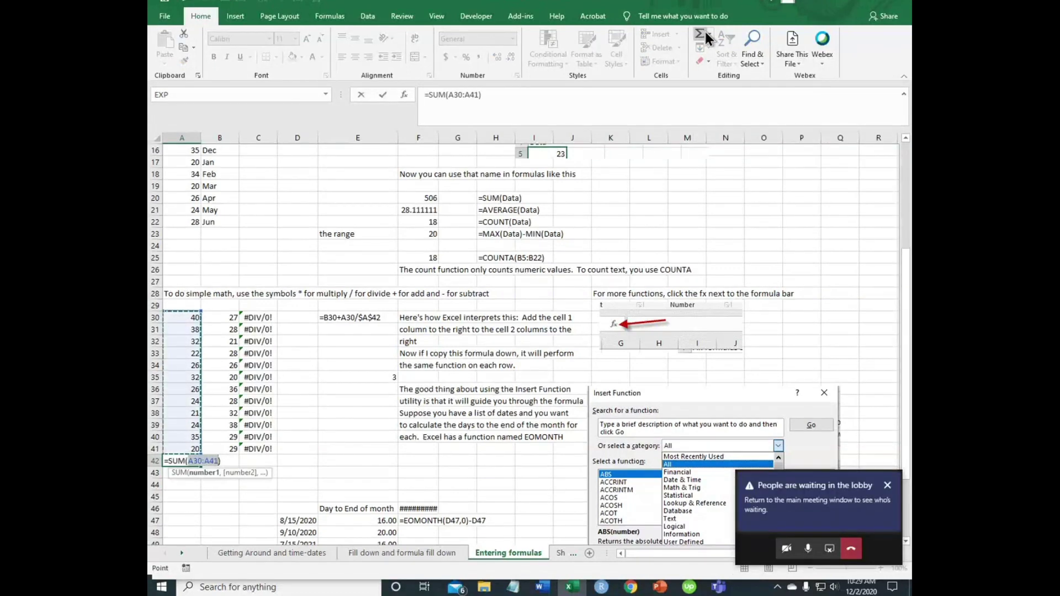
key(Return)
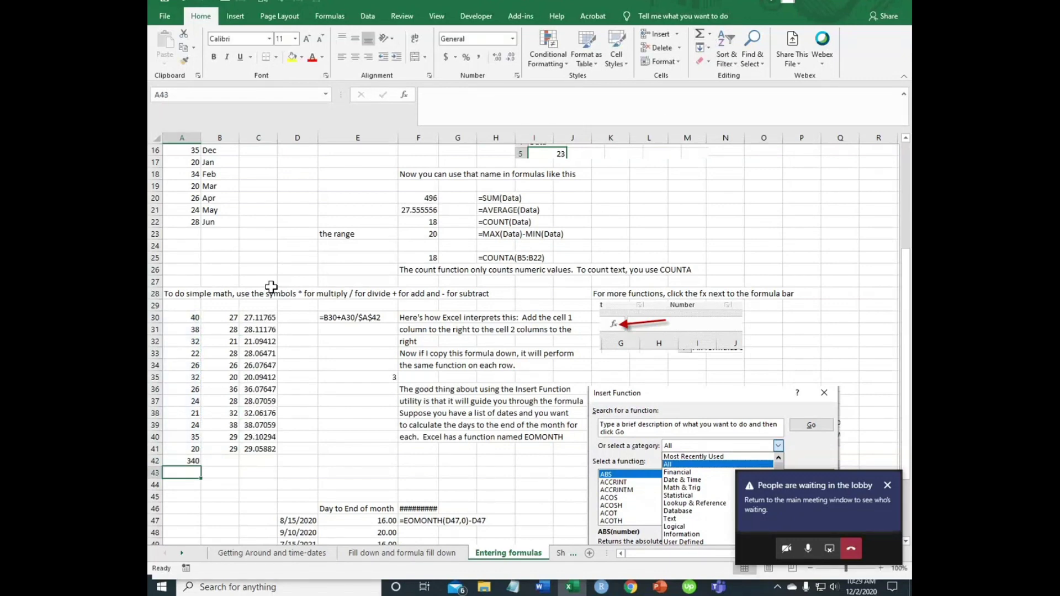
click(262, 320)
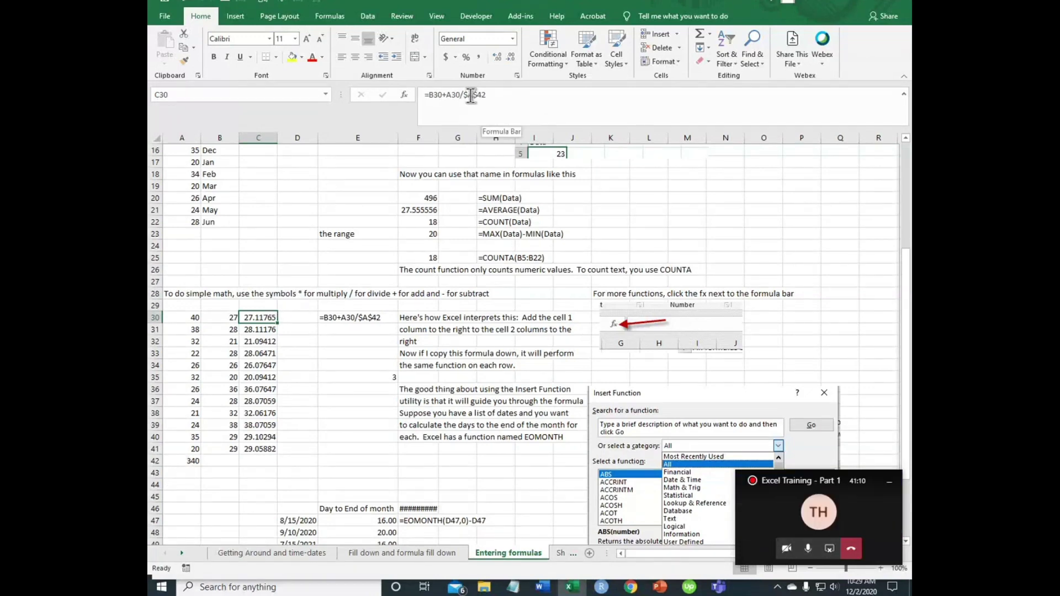
- Rebuild C30's formula as =B30+A30/$A$42 with the A42 reference made absolute
click(505, 96)
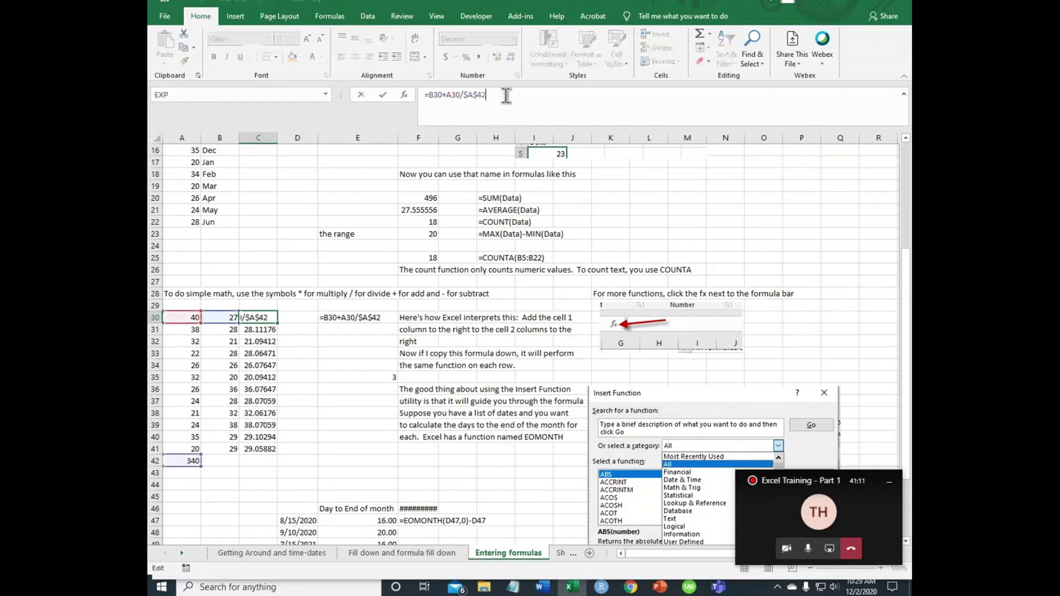
key(BackSpace)
key(BackSpace)
key(BackSpace)
key(BackSpace)
key(BackSpace)
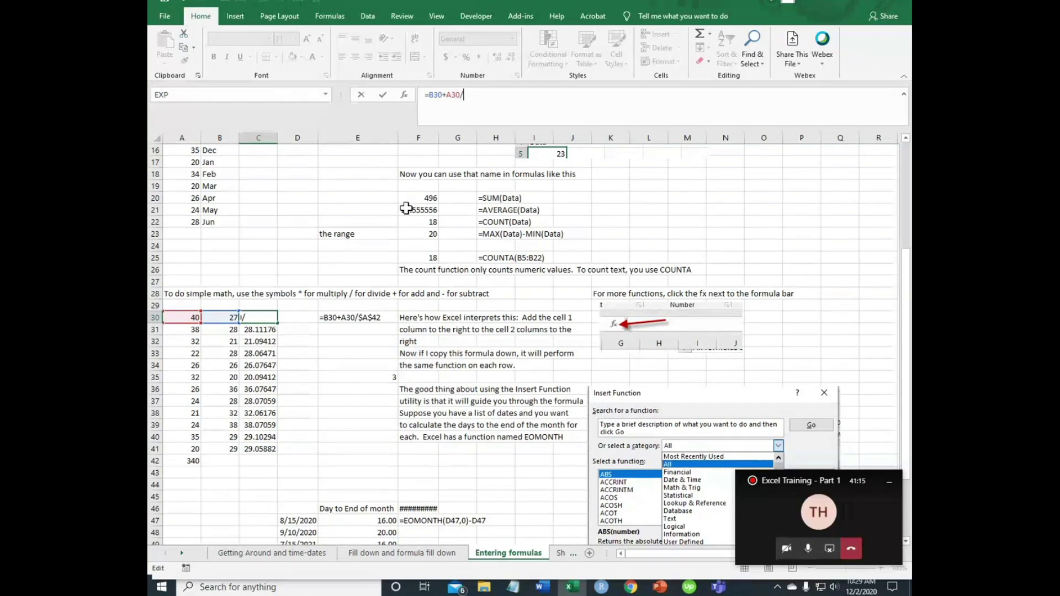
click(193, 464)
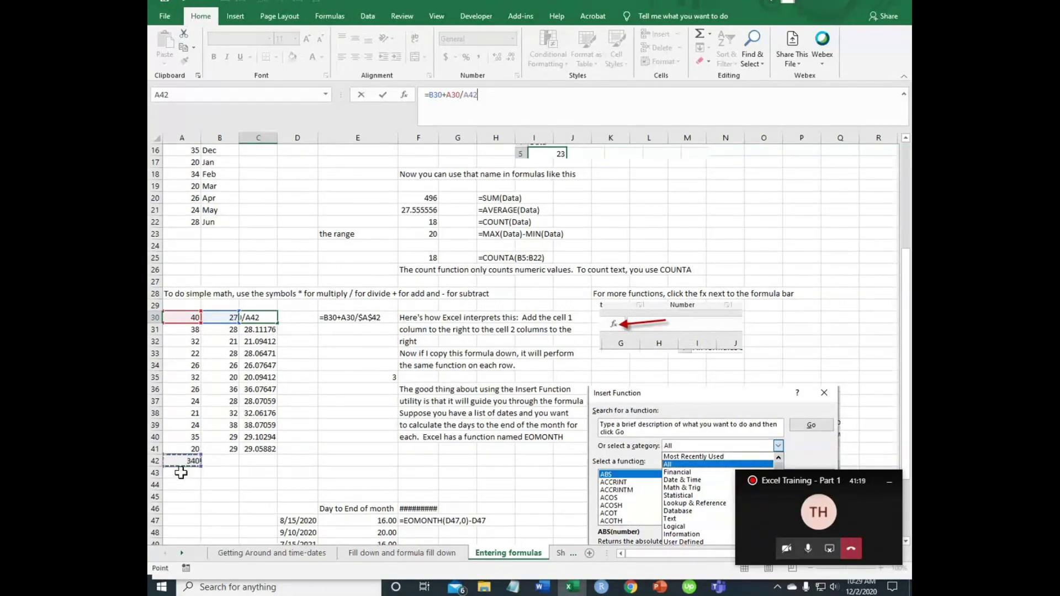
key(F4)
key(Return)
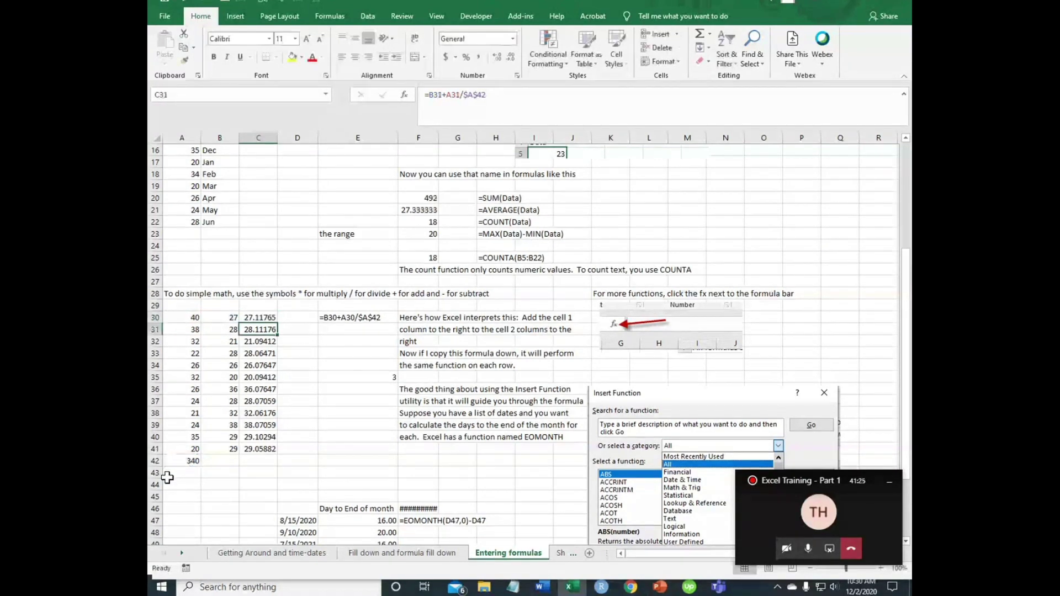
- Fill C30's formula down through C41, giving results from 27.11765 to 29.05882
click(258, 317)
double_click(280, 325)
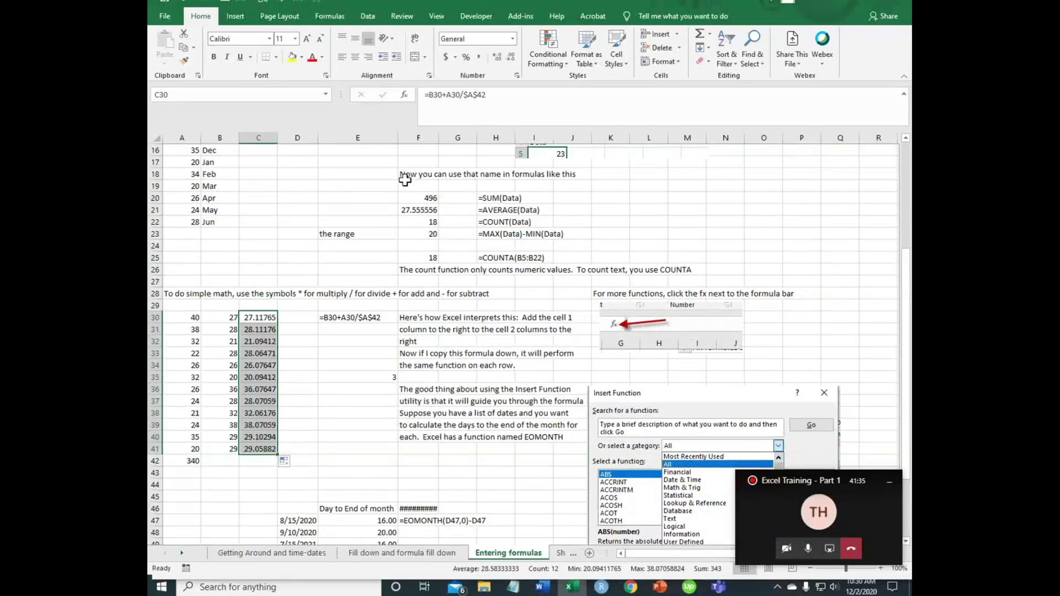
scroll(254, 179, up, 5)
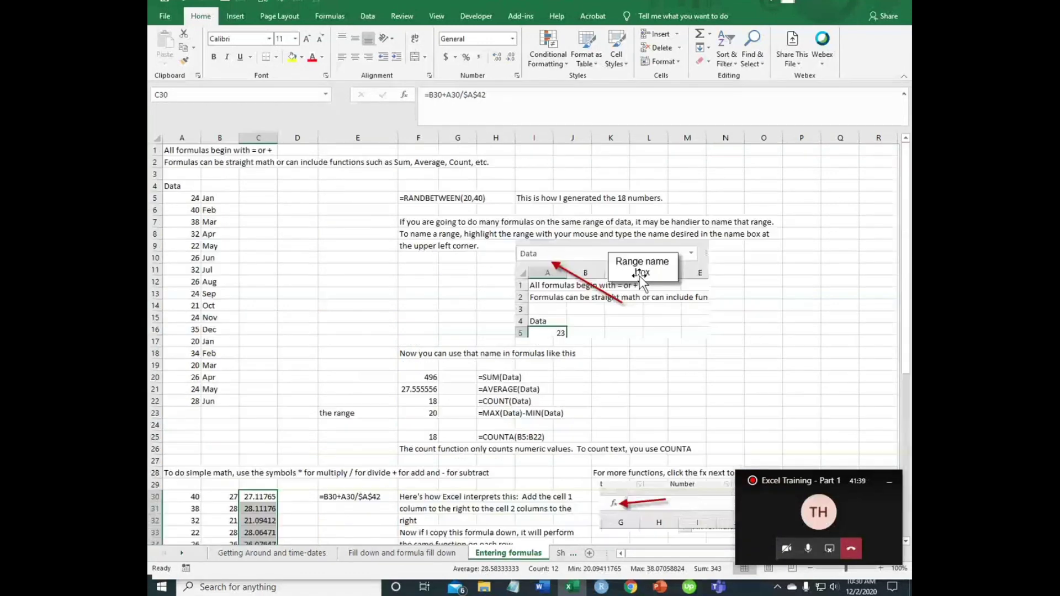
- Show Function Arguments for A5's =RANDBETWEEN(20,40), with Bottom 20 and Top 40
click(194, 202)
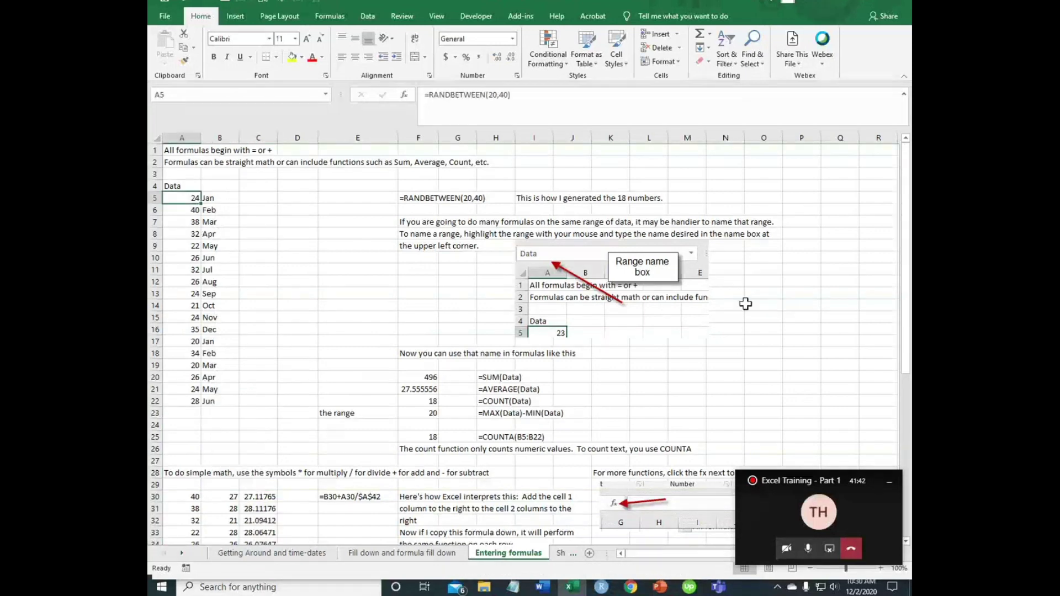
click(215, 201)
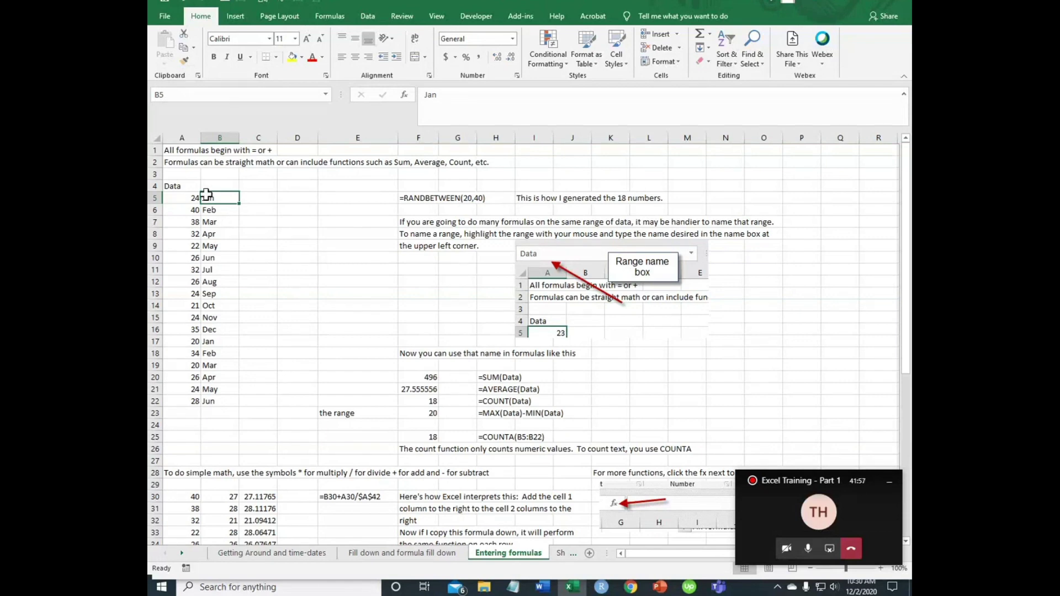
click(186, 200)
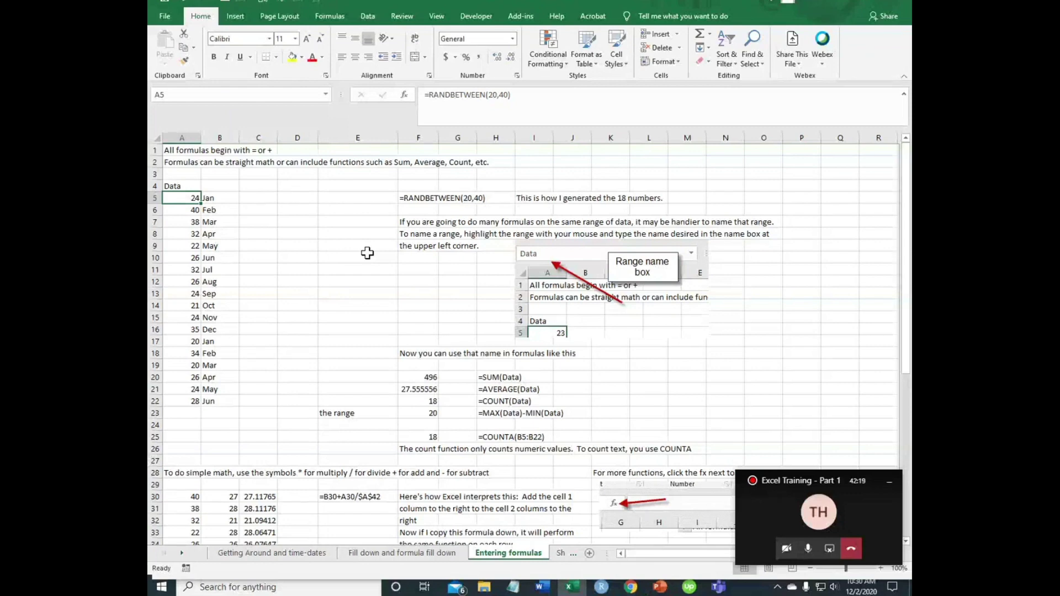
click(405, 93)
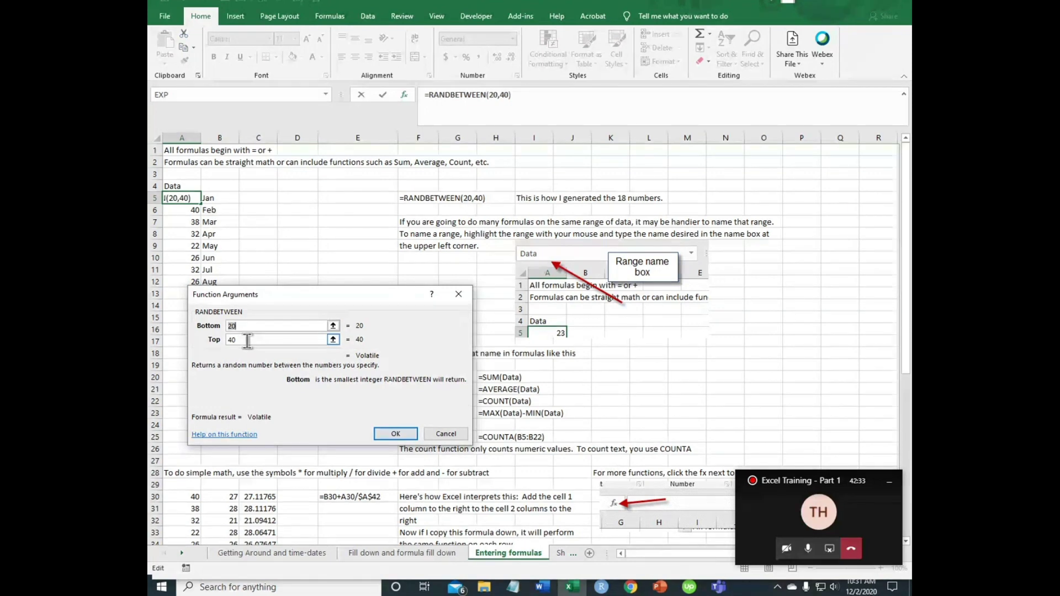
- Accept RANDBETWEEN with Bottom 20 and Top 40, and fill A5's formula down to A22
click(396, 434)
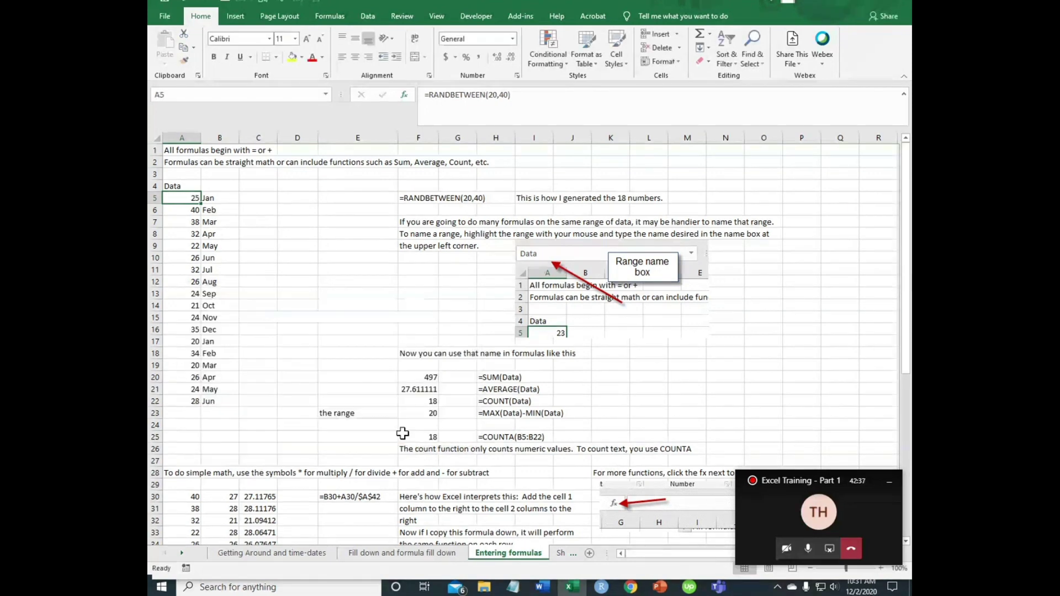
double_click(201, 203)
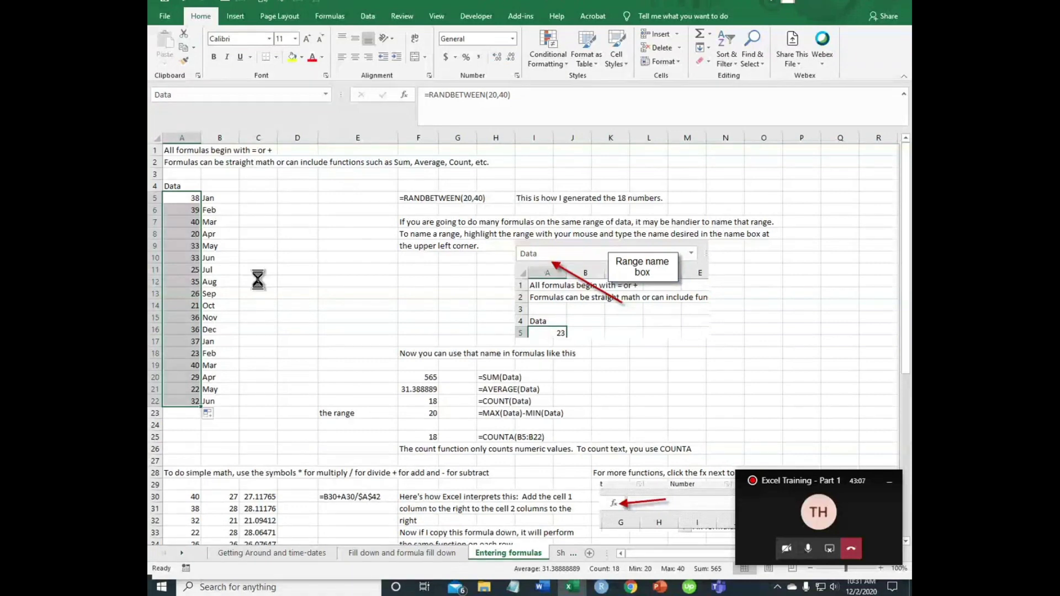
- Paste A5:A22 back as fixed values, confirming A5 and A6 hold plain numbers
key(ctrl+c)
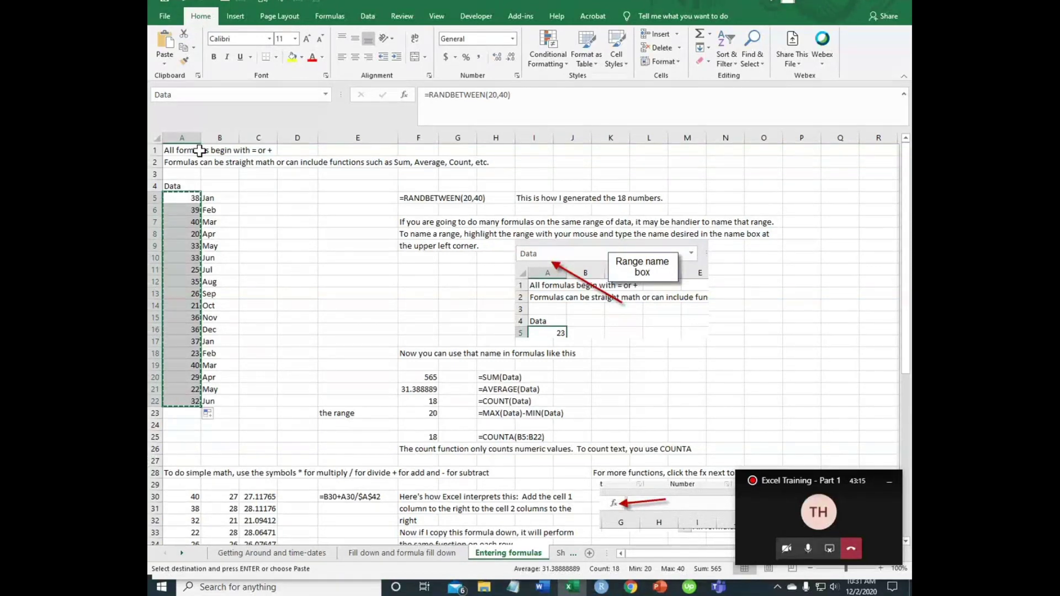
click(164, 64)
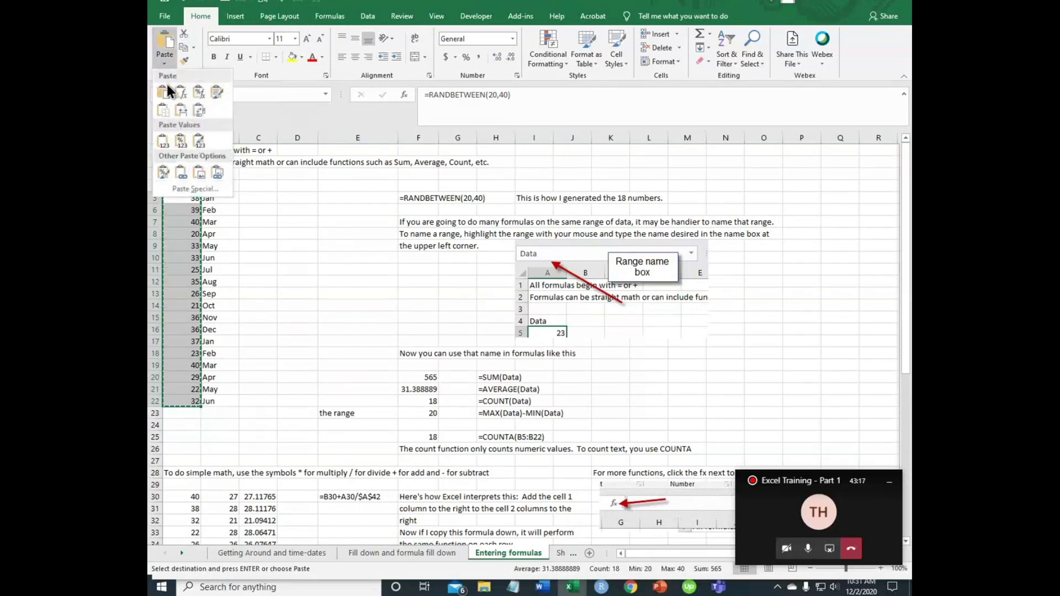
click(161, 142)
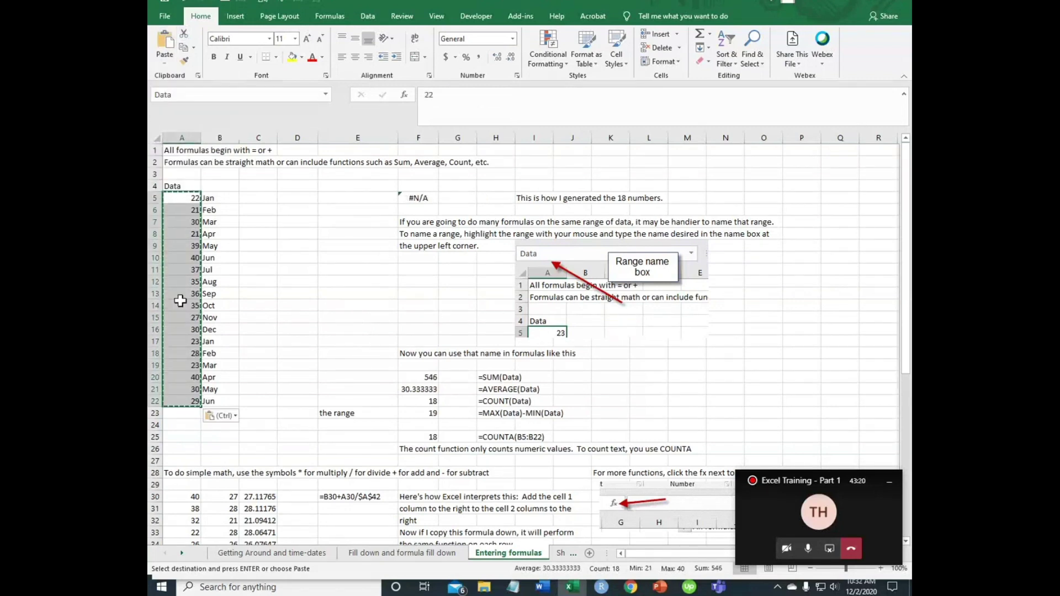
click(186, 198)
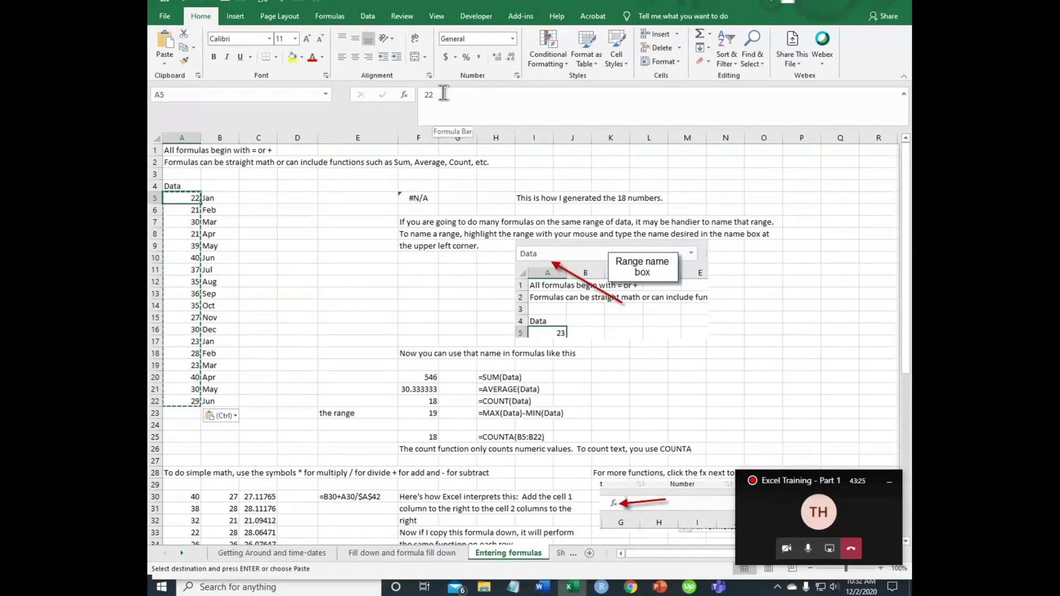
click(192, 209)
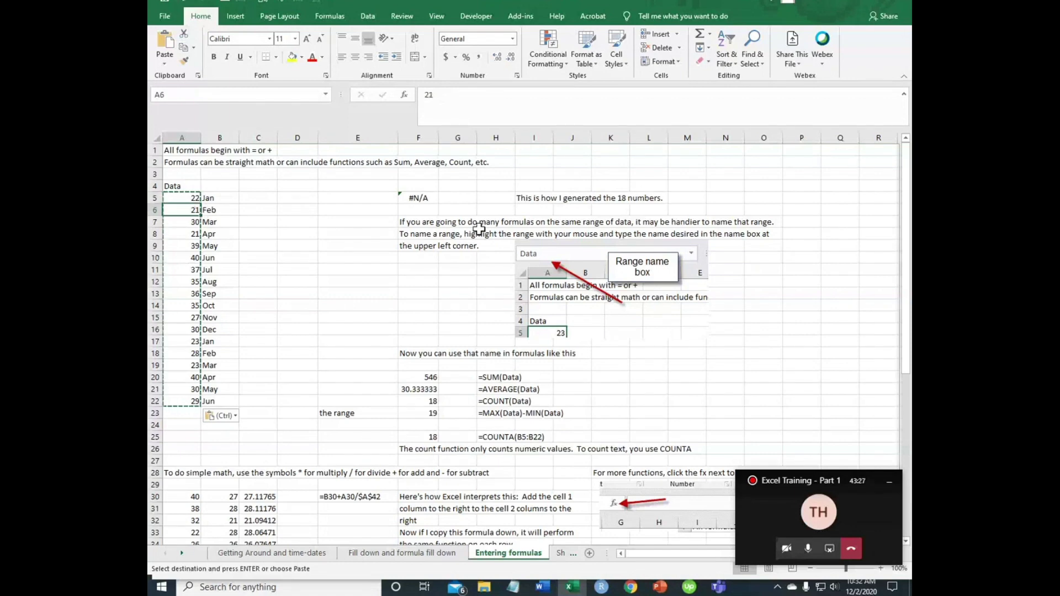
- Reselect the Data values in column A below the A4 heading
click(342, 265)
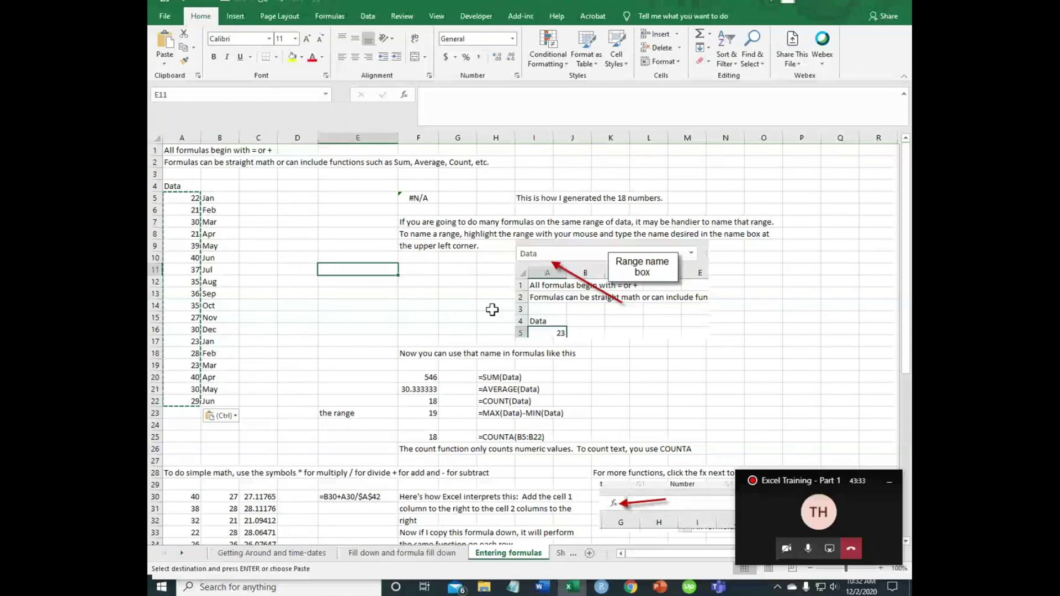
click(181, 188)
mouse_move(181, 201)
mouse_down()
mouse_move(183, 421)
mouse_move(182, 401)
mouse_up()
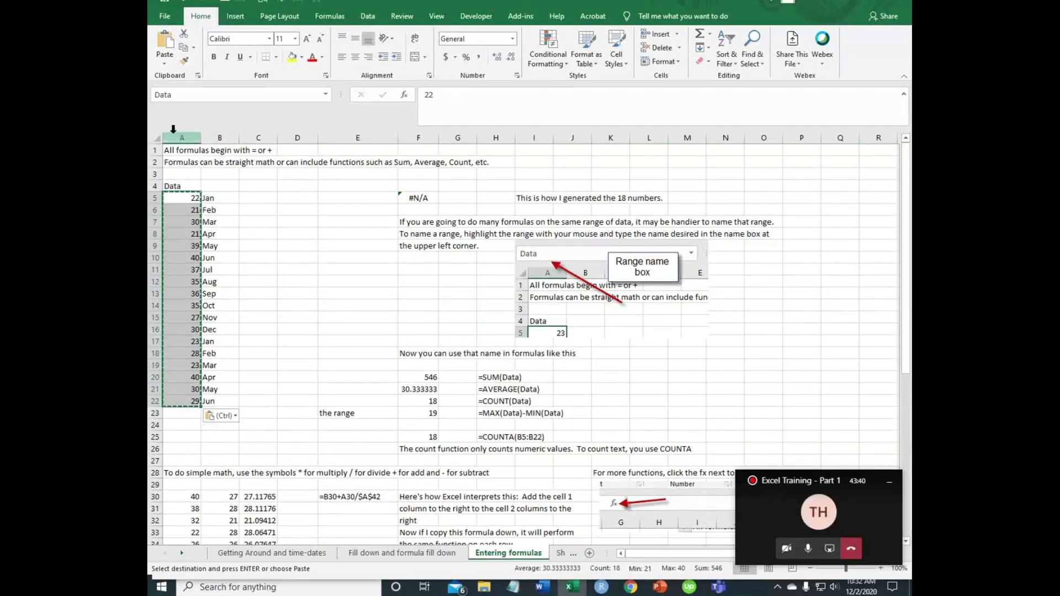
- Check the range's name and select the data cells in column A
click(178, 98)
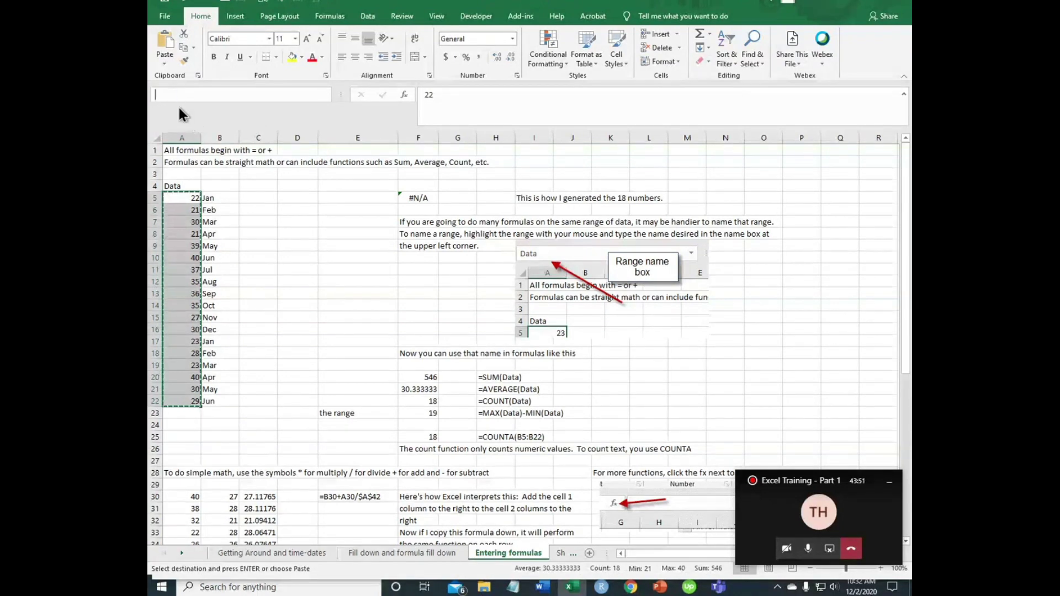
click(259, 234)
drag(190, 196, 172, 402)
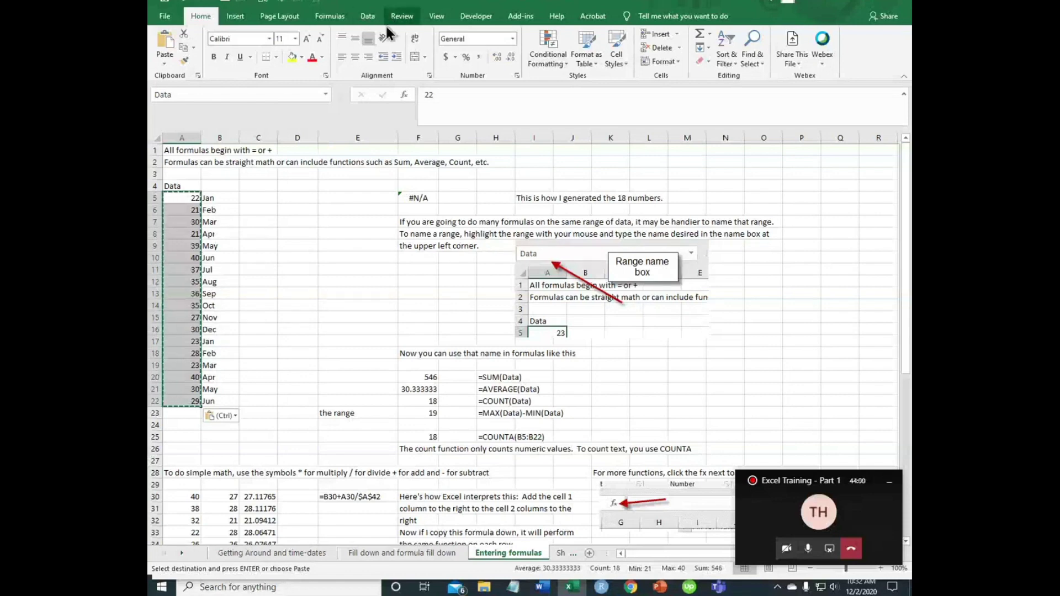
- Delete the name Data in Name Manager and reselect the column A values
click(330, 16)
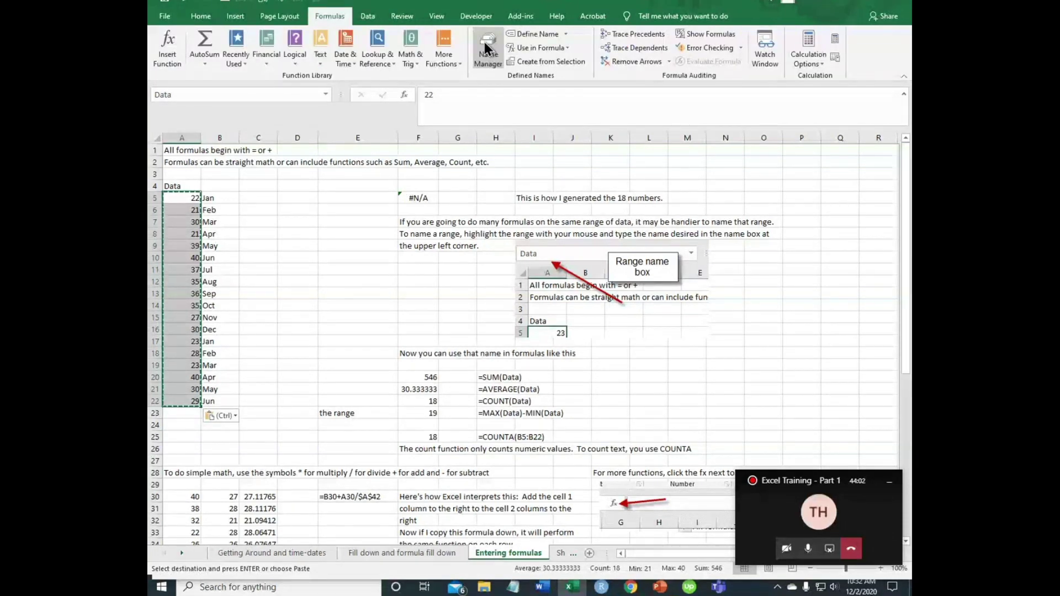
click(484, 44)
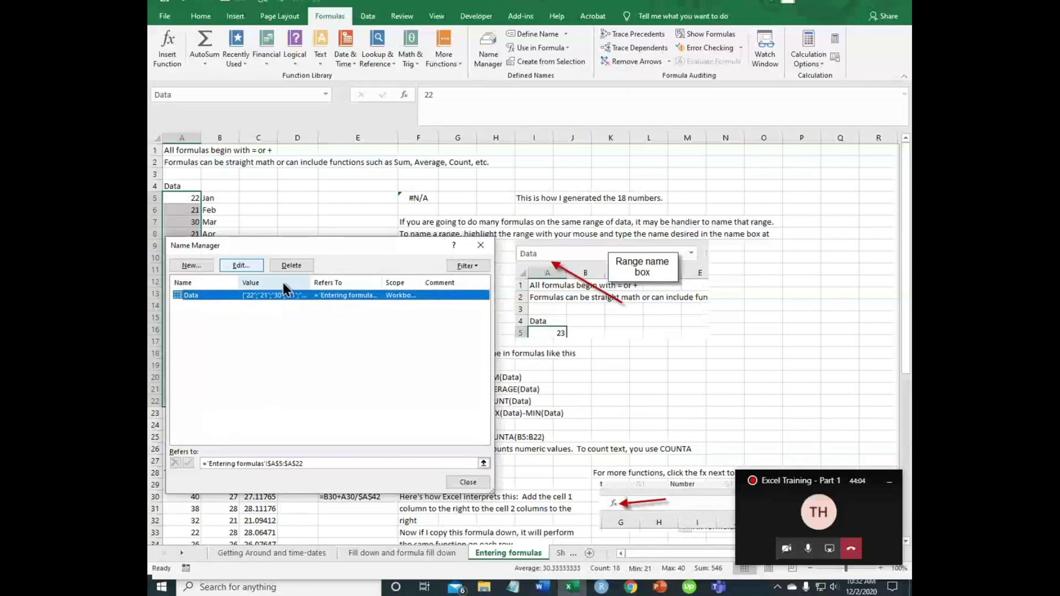
click(291, 265)
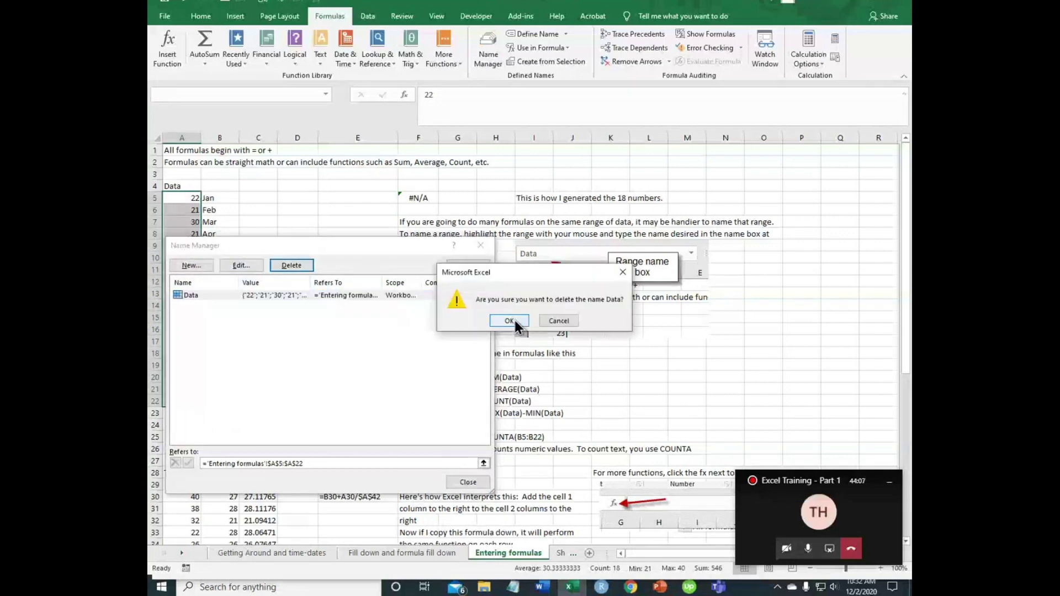
click(514, 321)
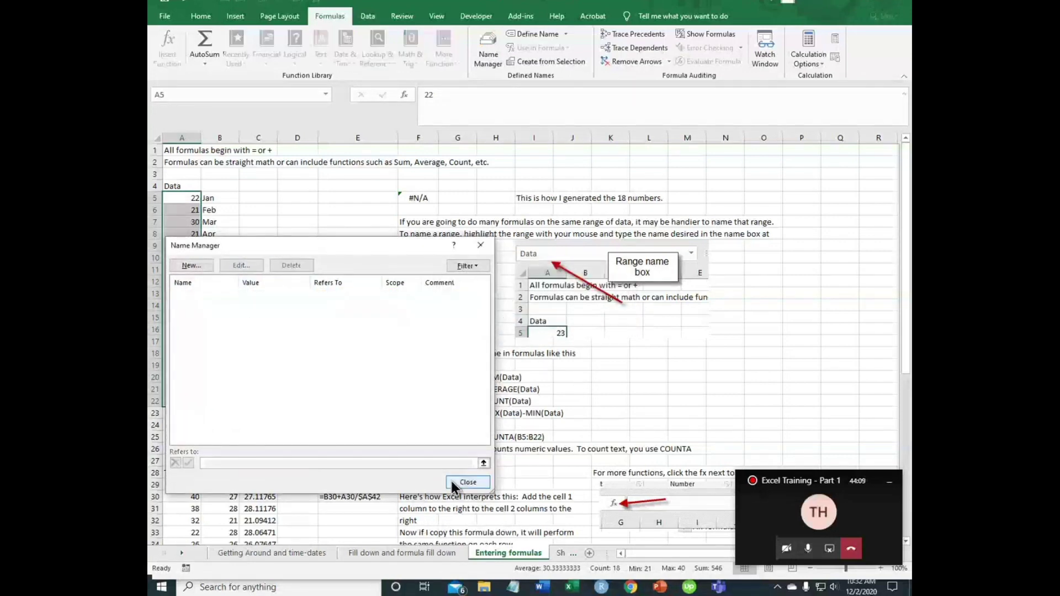
click(452, 484)
drag(174, 199, 175, 404)
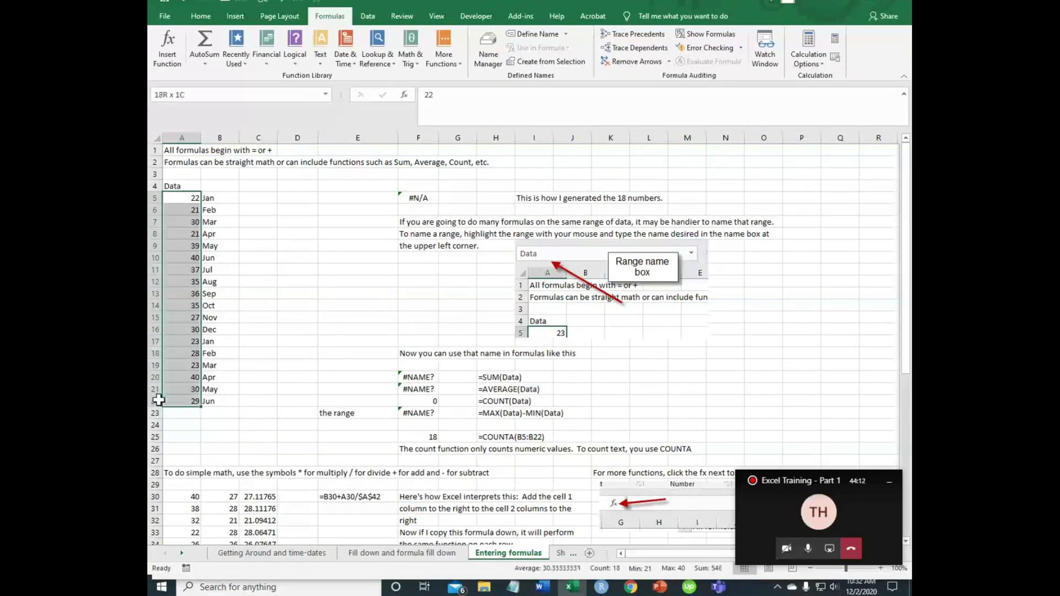
- Name A5:A22 'Data' in the Name Box and confirm =SUM(Data) shows 546 again
click(171, 95)
text(Data)
key(Return)
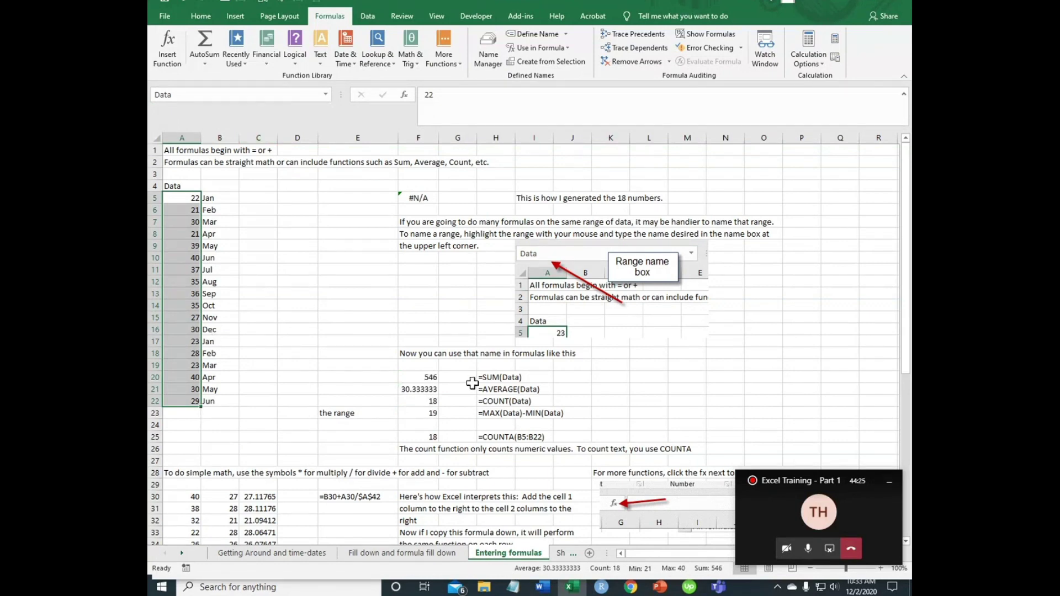
click(499, 377)
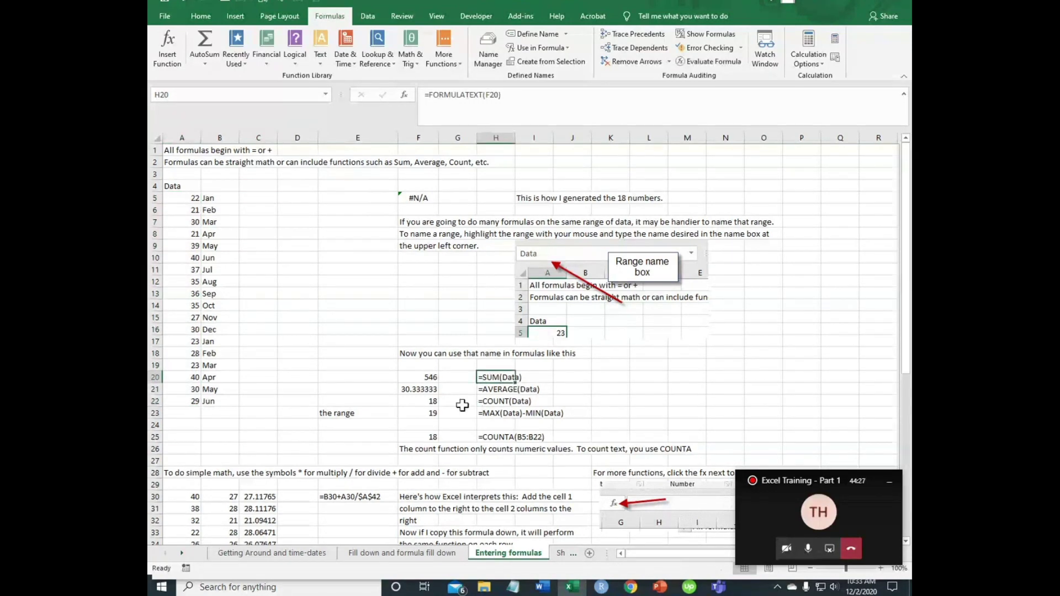
click(425, 377)
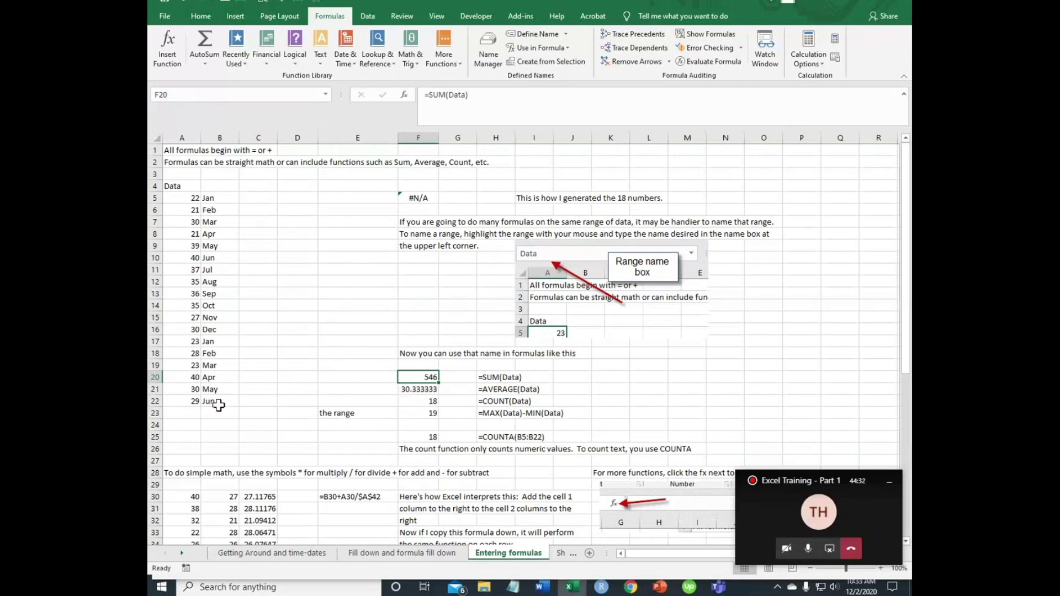
click(182, 413)
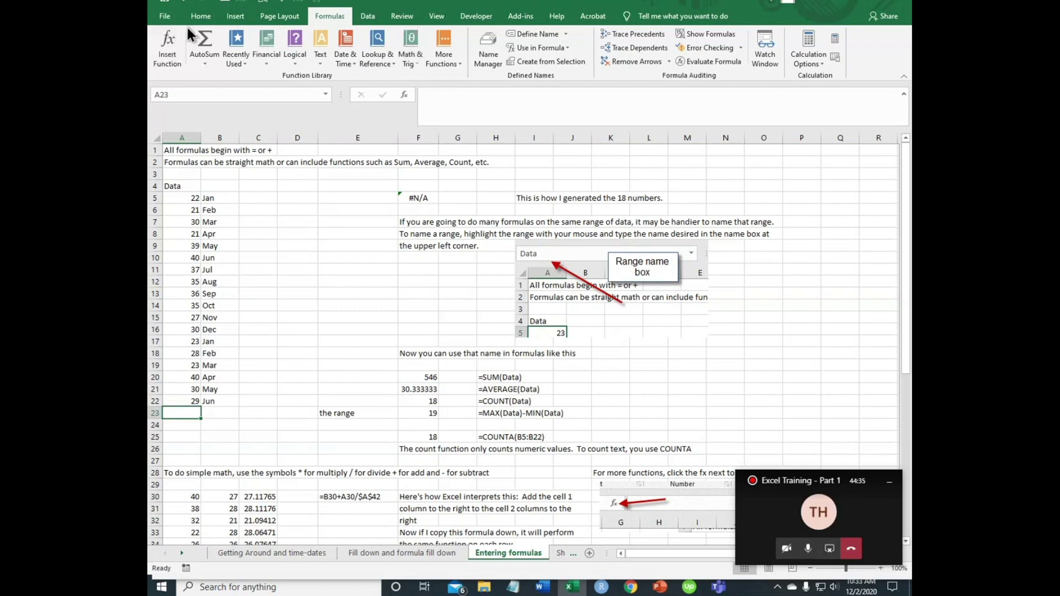
- AutoSum the data column into A23 (546), then review the AVERAGE, COUNT and MAX-MIN formulas
click(203, 65)
key(Return)
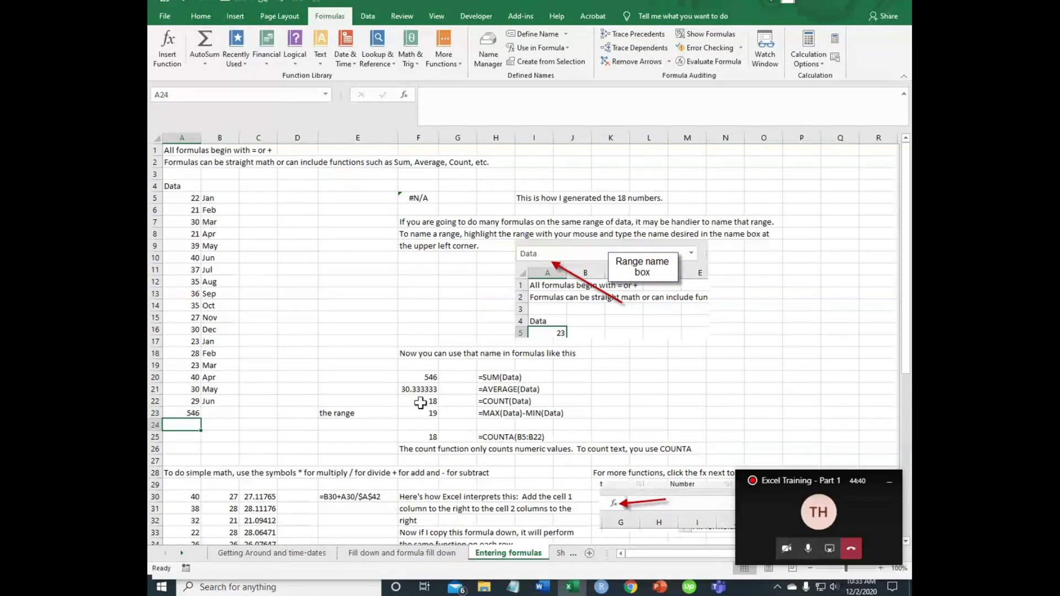
click(406, 389)
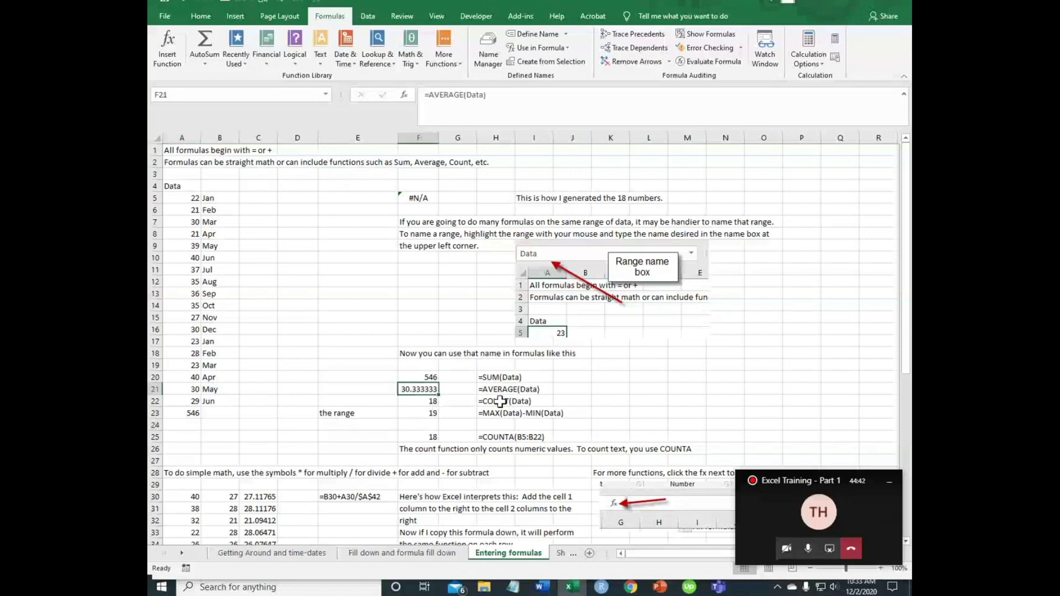
click(425, 403)
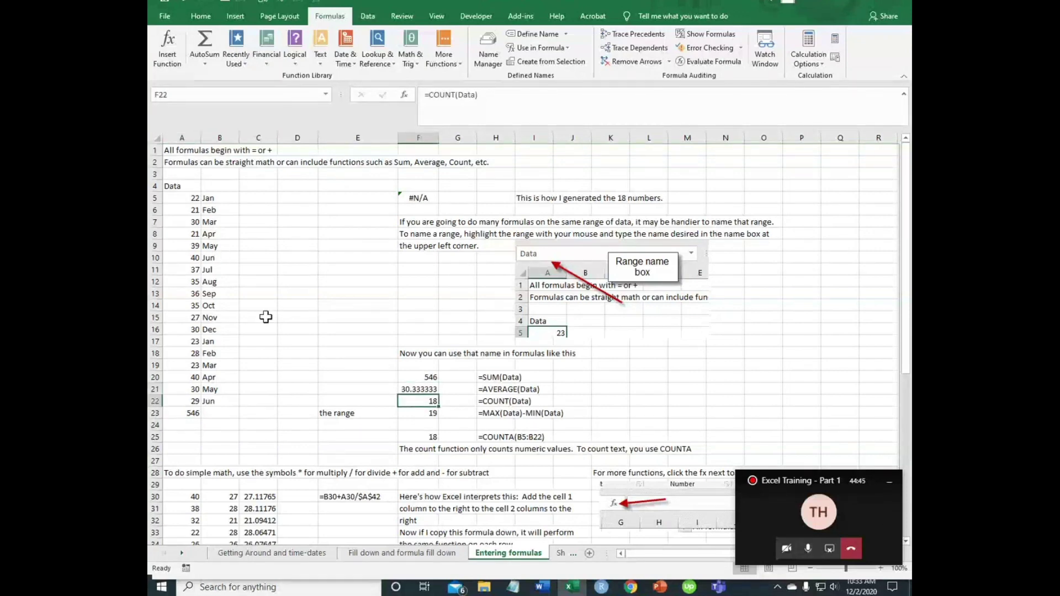
click(433, 413)
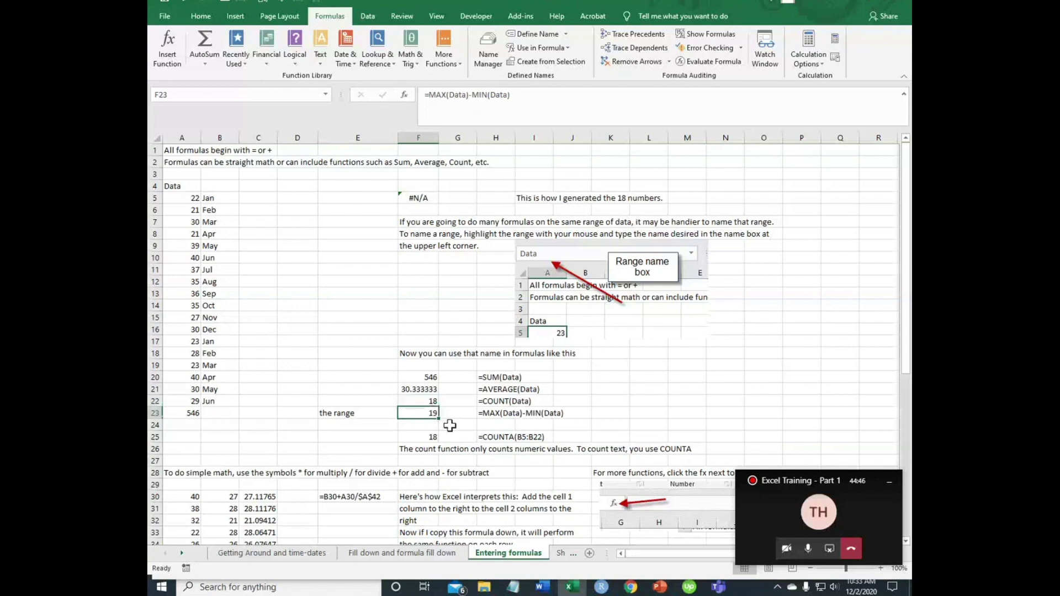
click(423, 438)
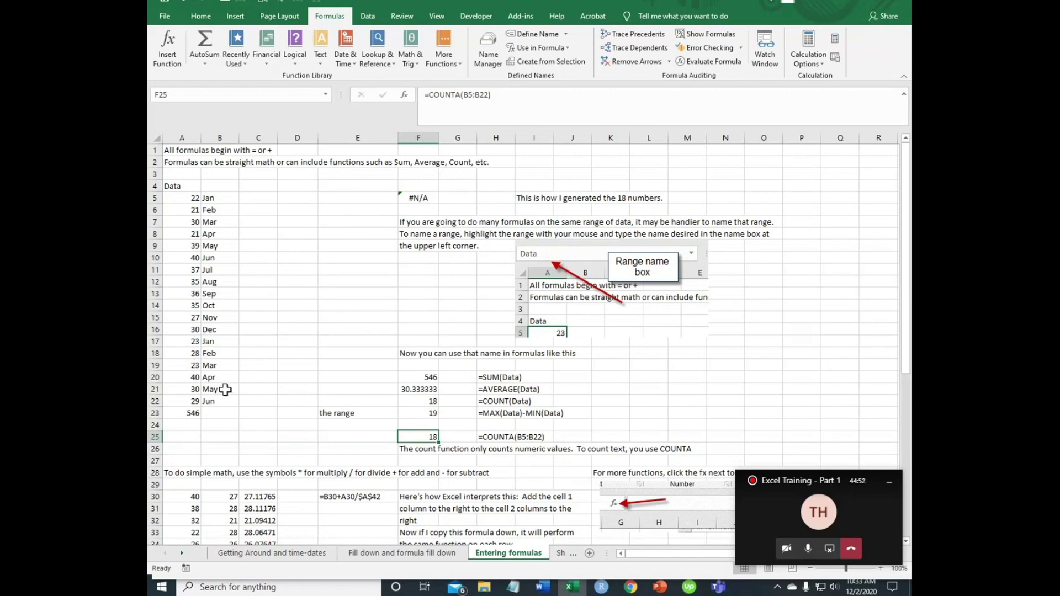
- Compare COUNT(Data) with COUNTA in F25, then type 'thirty six' into A13
click(510, 401)
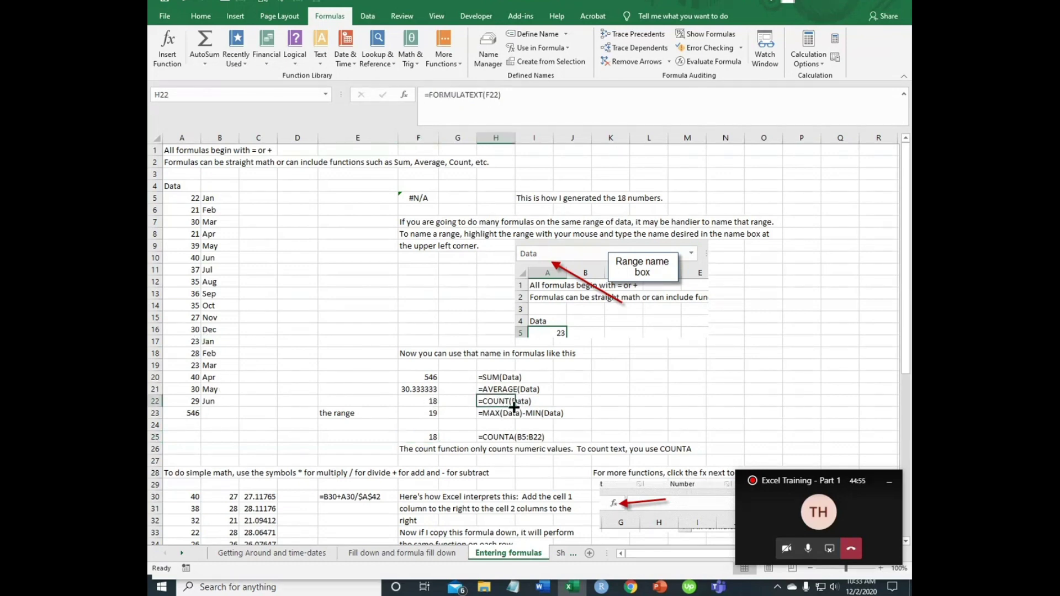
click(426, 401)
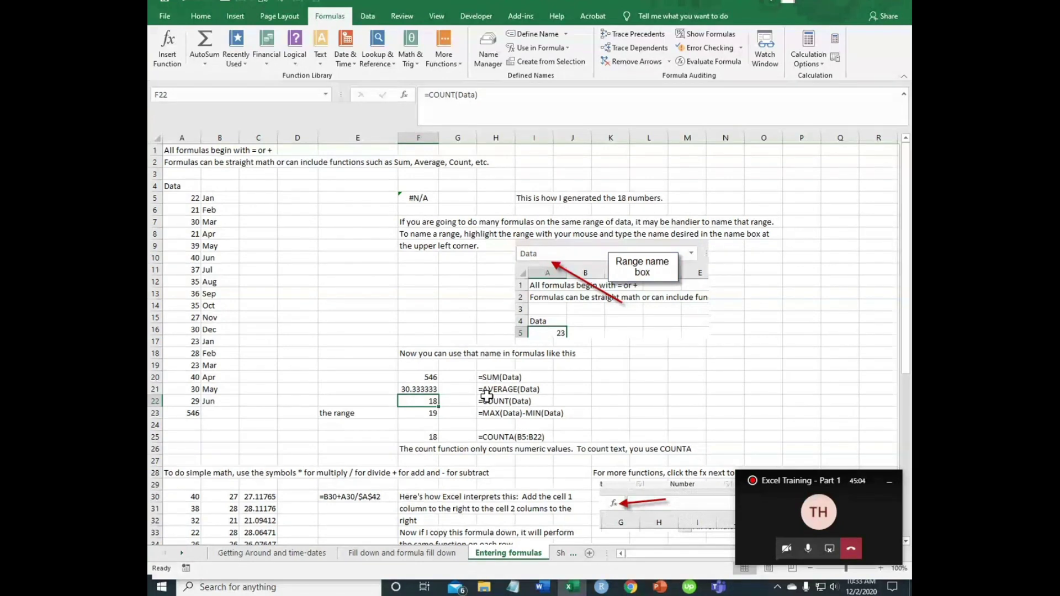
click(431, 439)
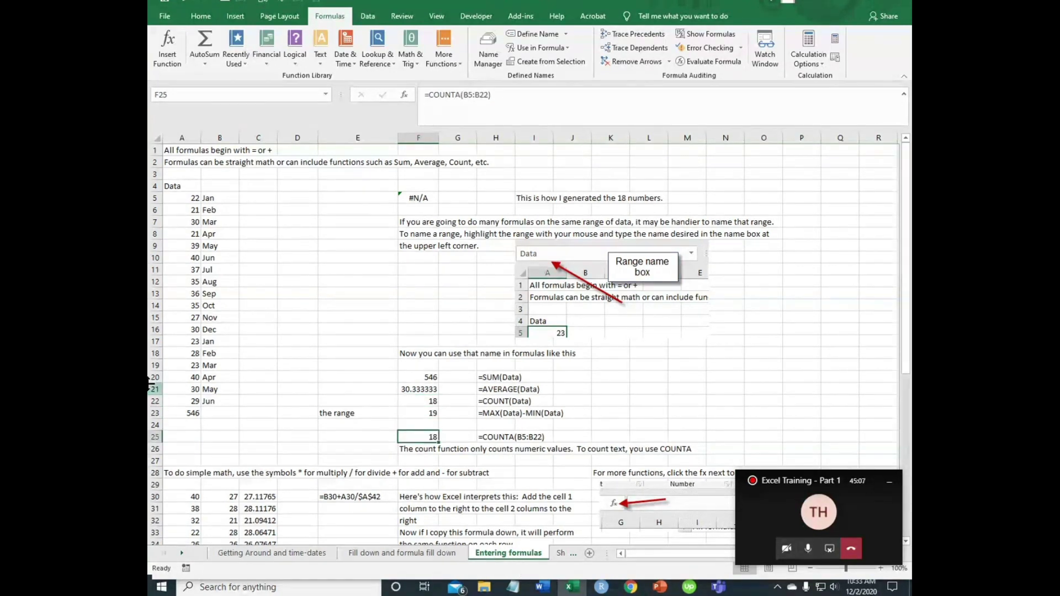
click(193, 296)
text(thir)
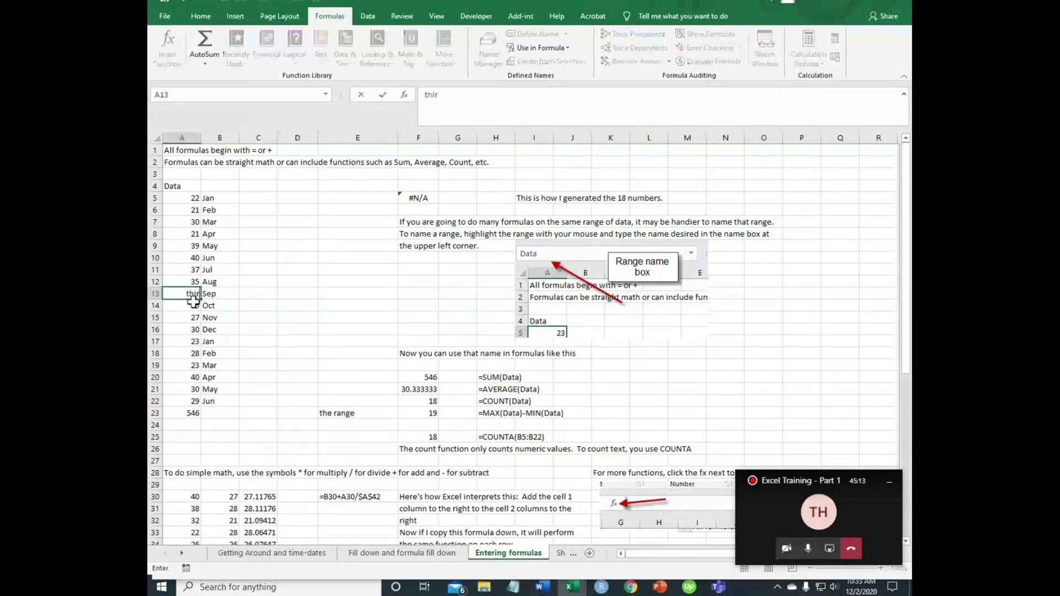
text(ty six)
key(Return)
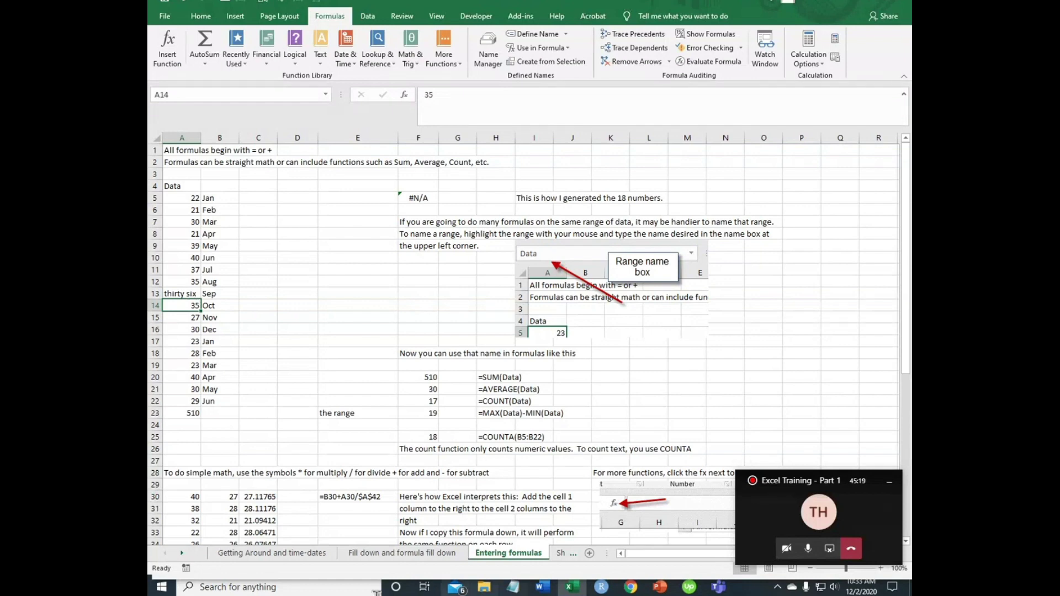
click(431, 437)
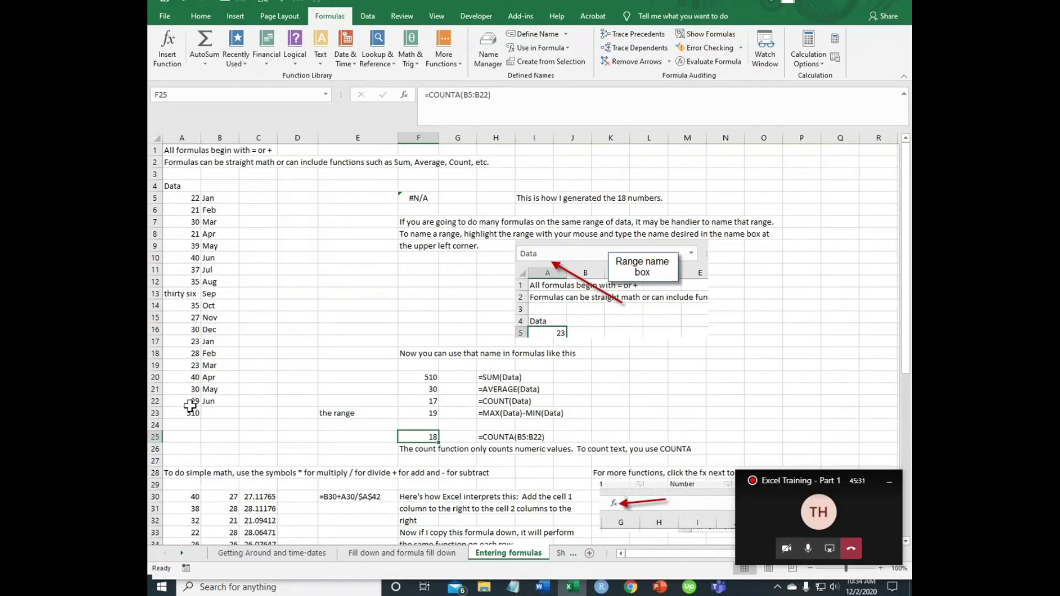
click(438, 398)
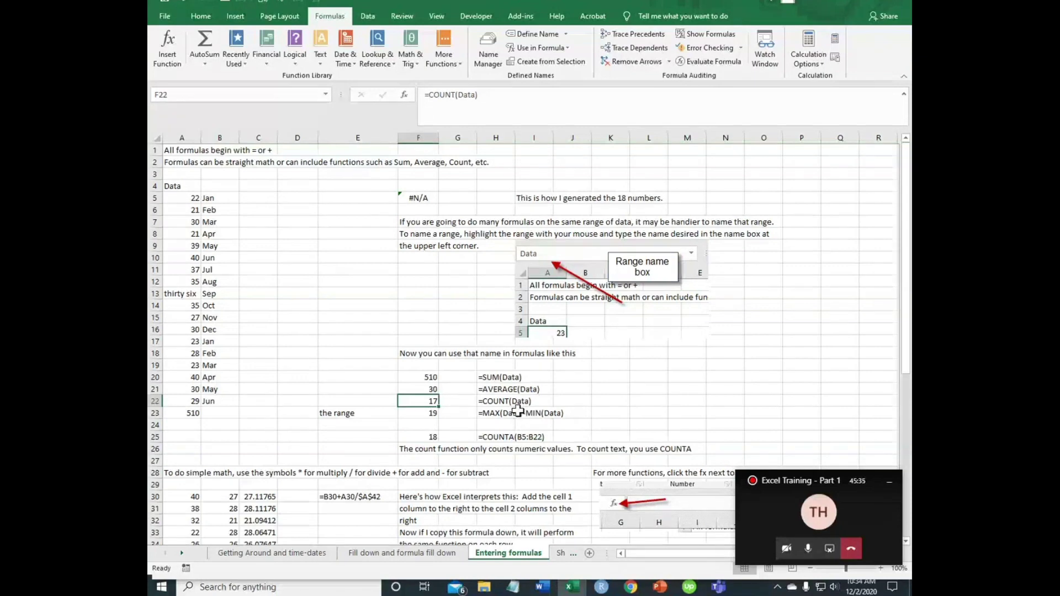
click(433, 439)
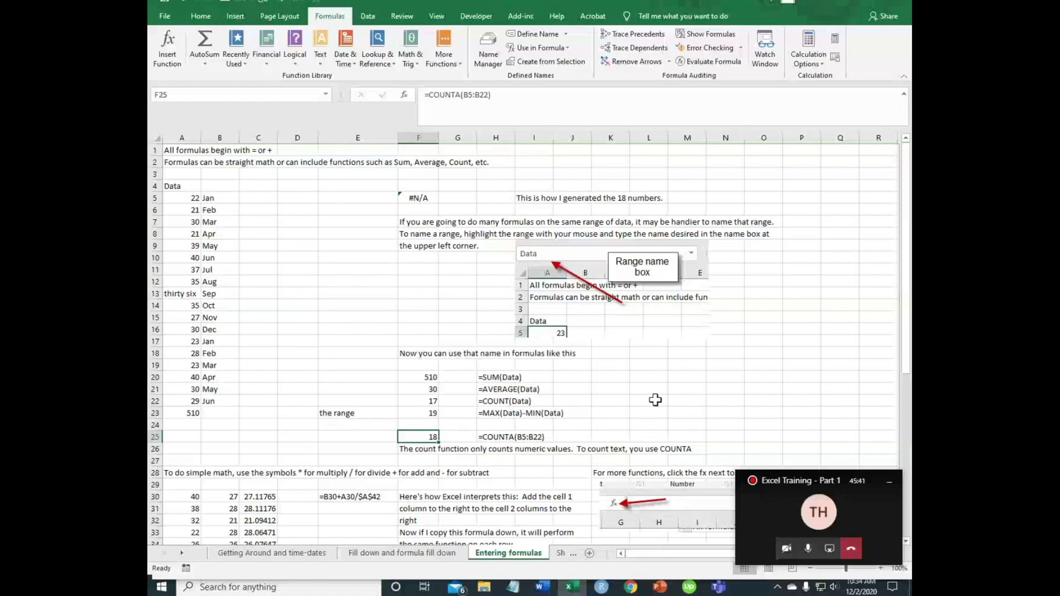
scroll(566, 396, down, 8)
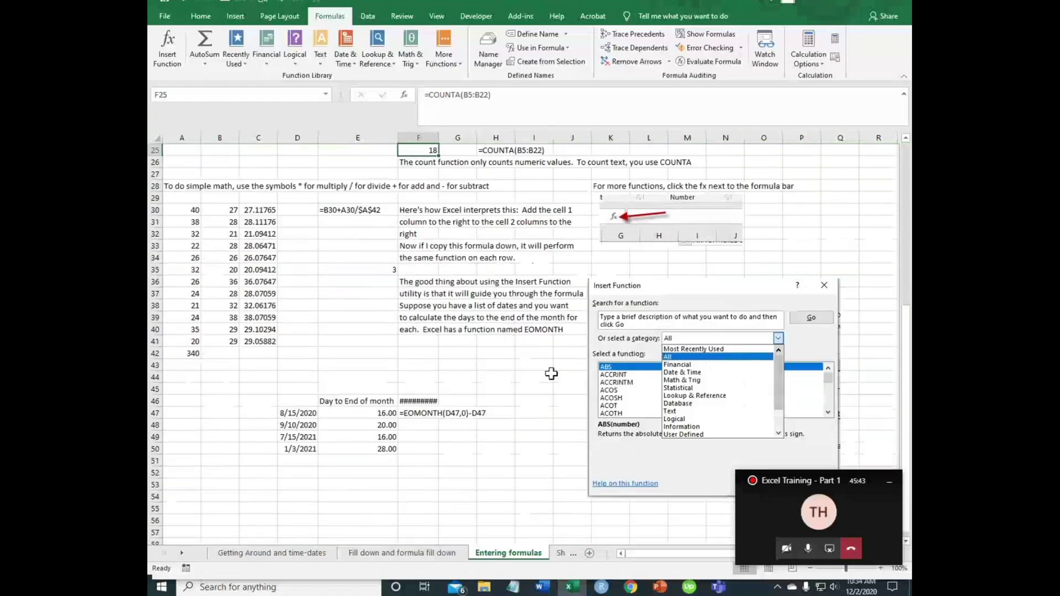
- Start Insert Function in F13 and browse the All and Financial categories
scroll(551, 375, up, 4)
scroll(551, 375, up, 3)
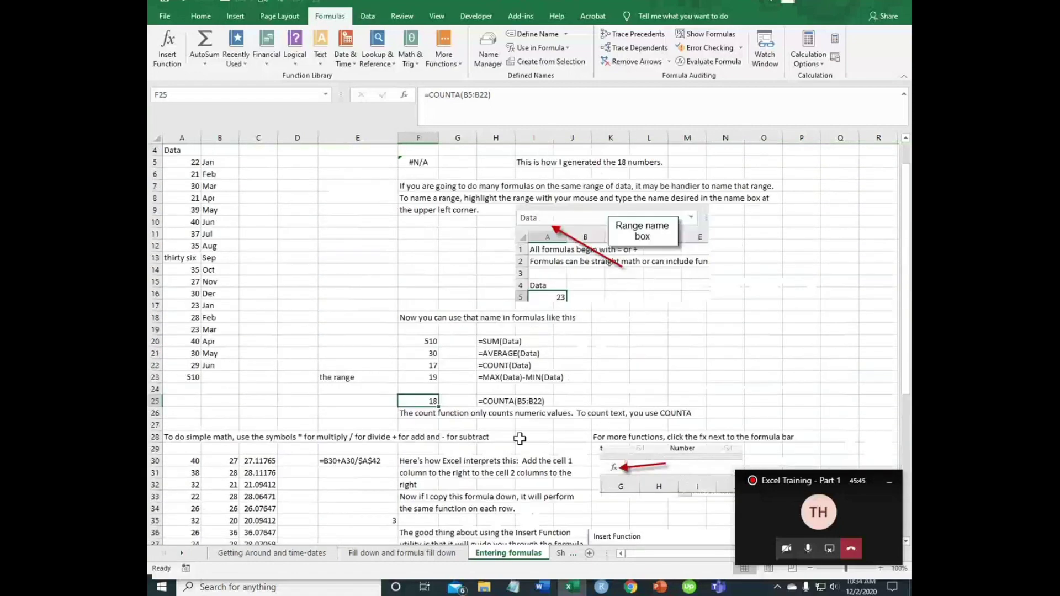
click(412, 257)
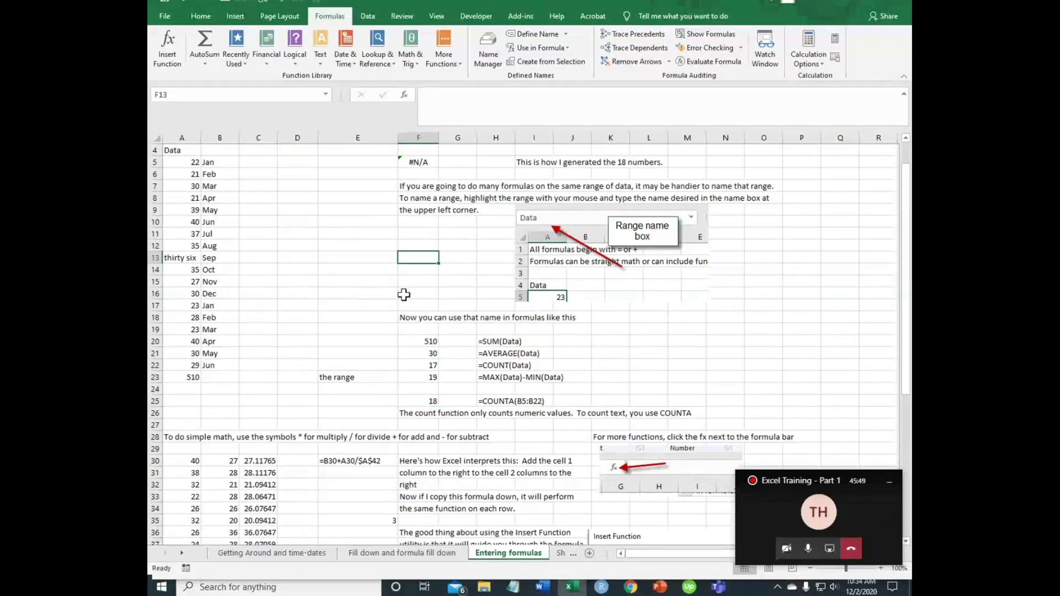
click(405, 95)
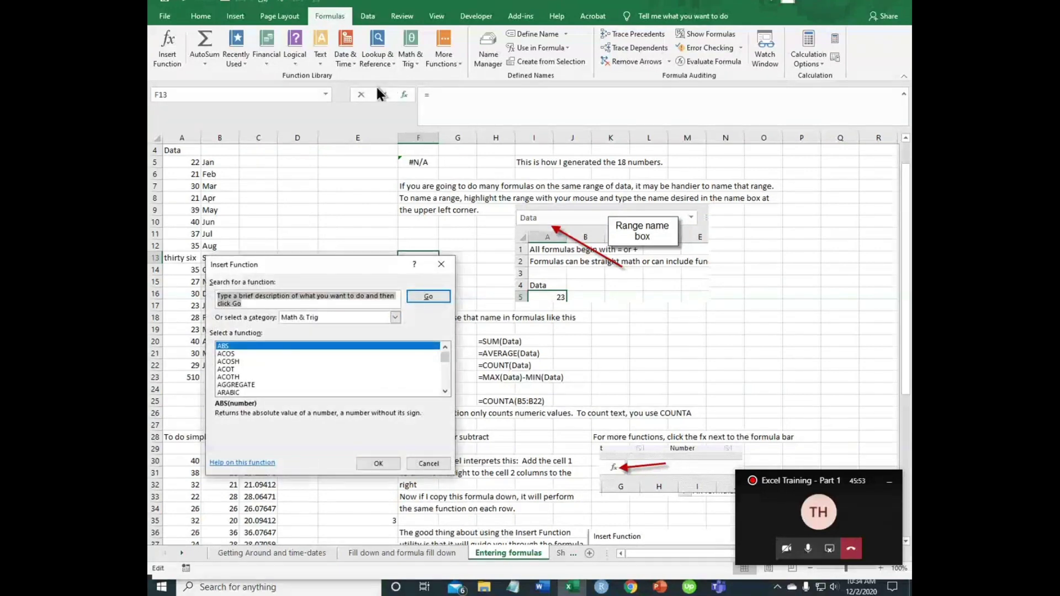
click(393, 318)
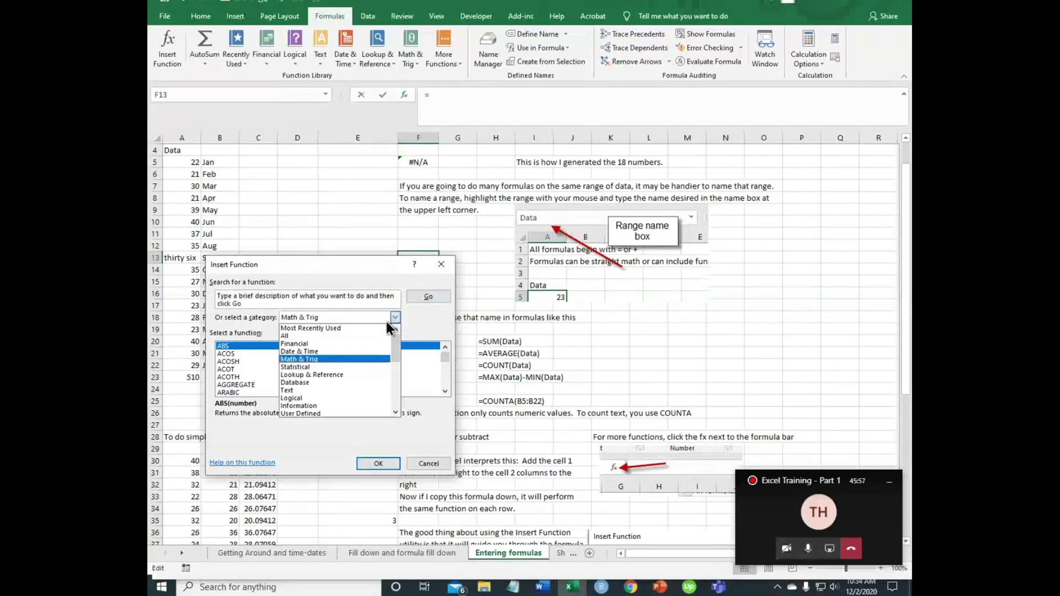
click(290, 337)
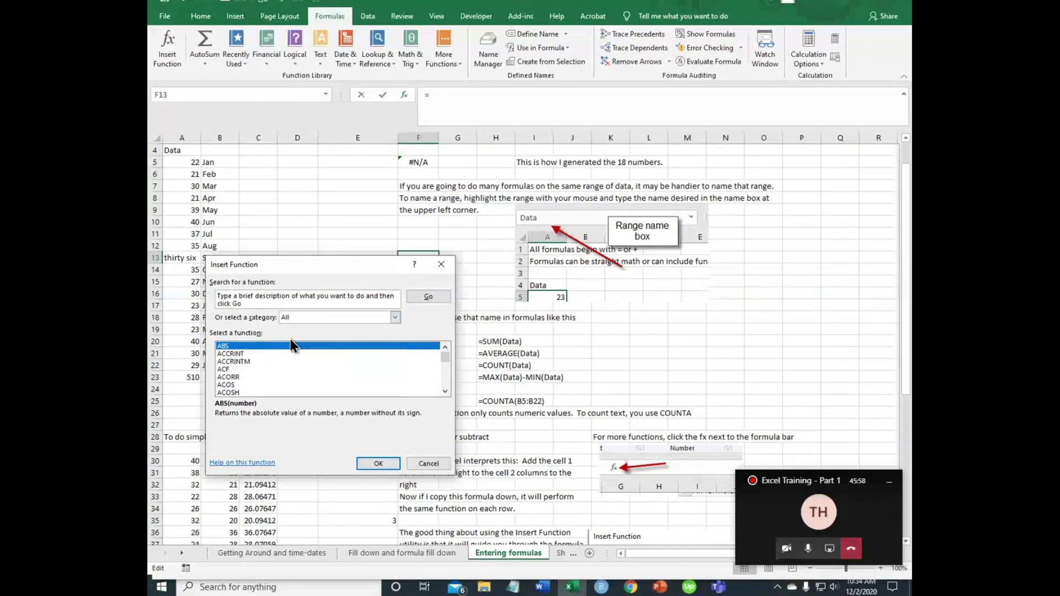
click(394, 318)
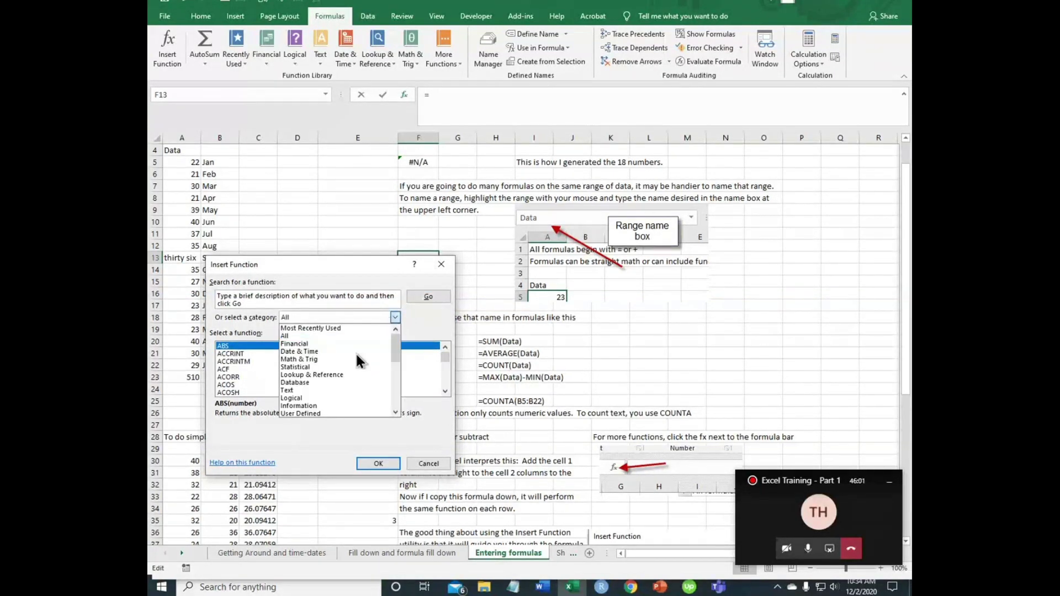
click(302, 345)
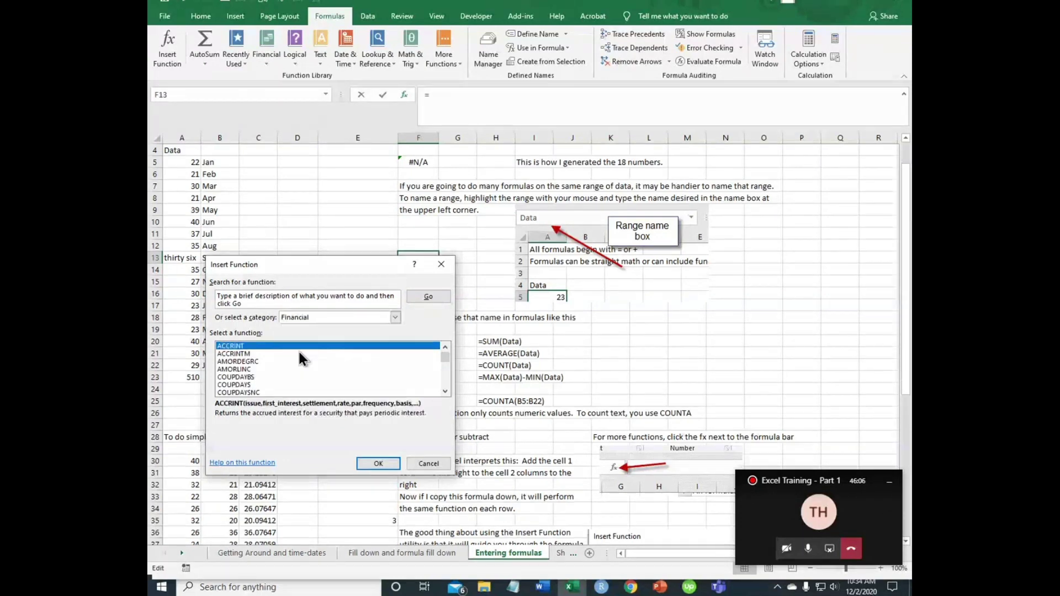
- Read the descriptions of COUPDAYSNC and nearby Financial functions
click(433, 393)
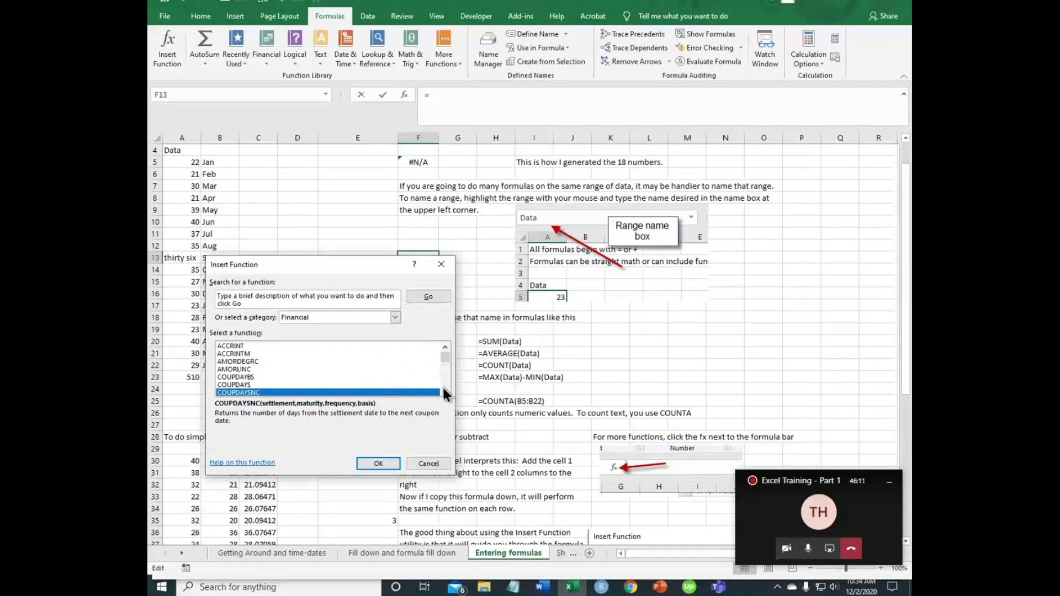
click(445, 392)
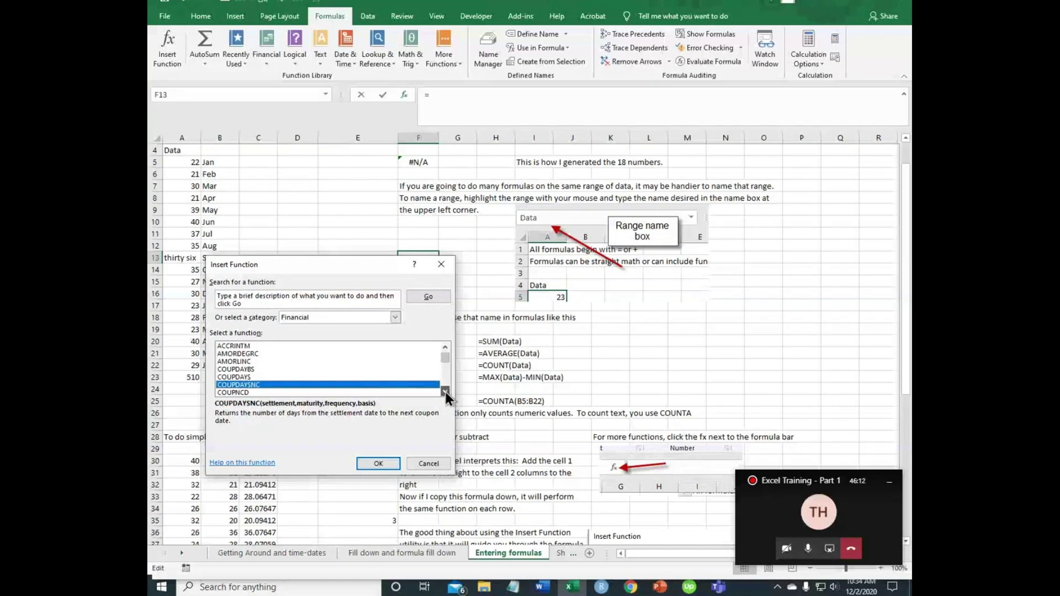
click(445, 392)
click(443, 392)
click(440, 391)
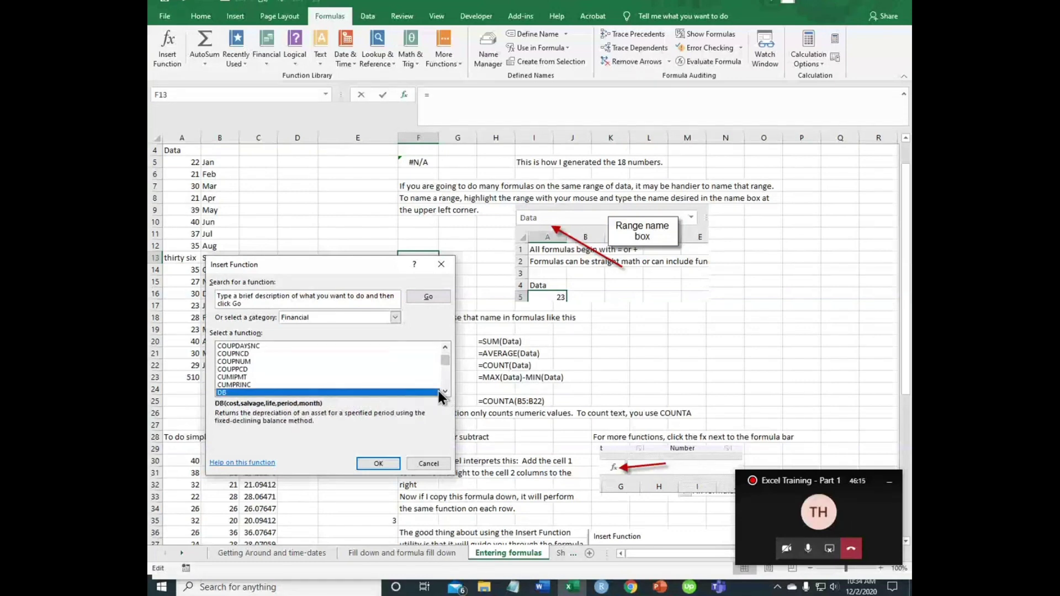
click(444, 392)
click(444, 391)
click(444, 391)
click(444, 391)
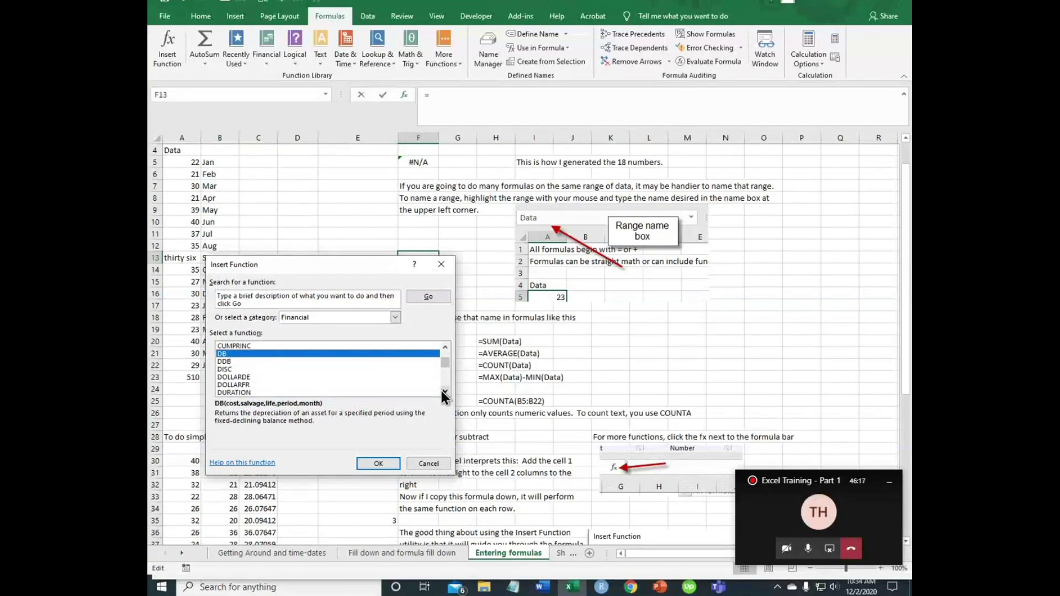
click(444, 391)
click(444, 391)
click(444, 391)
click(445, 392)
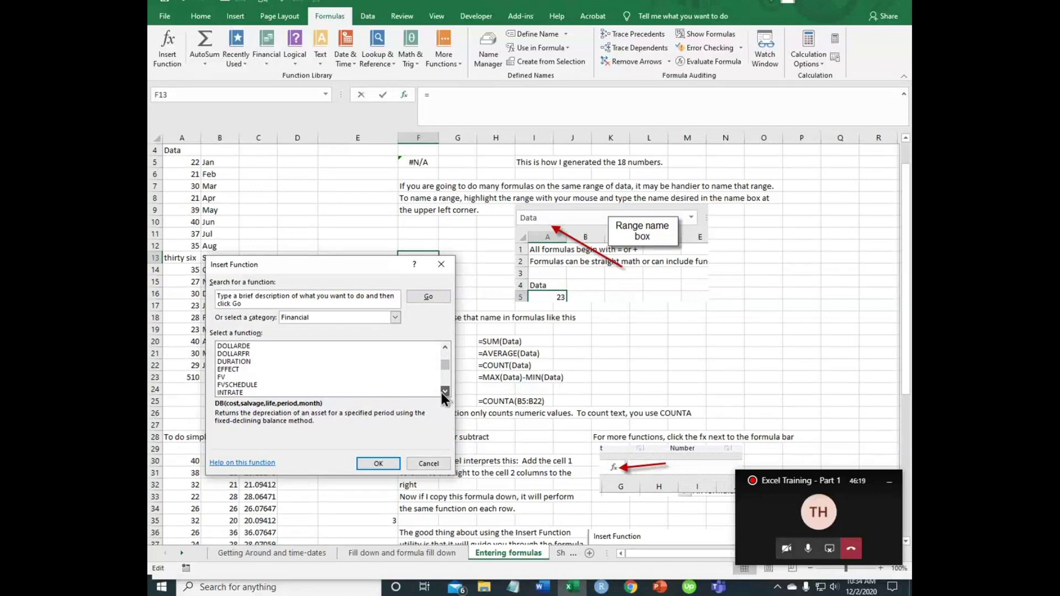
click(444, 391)
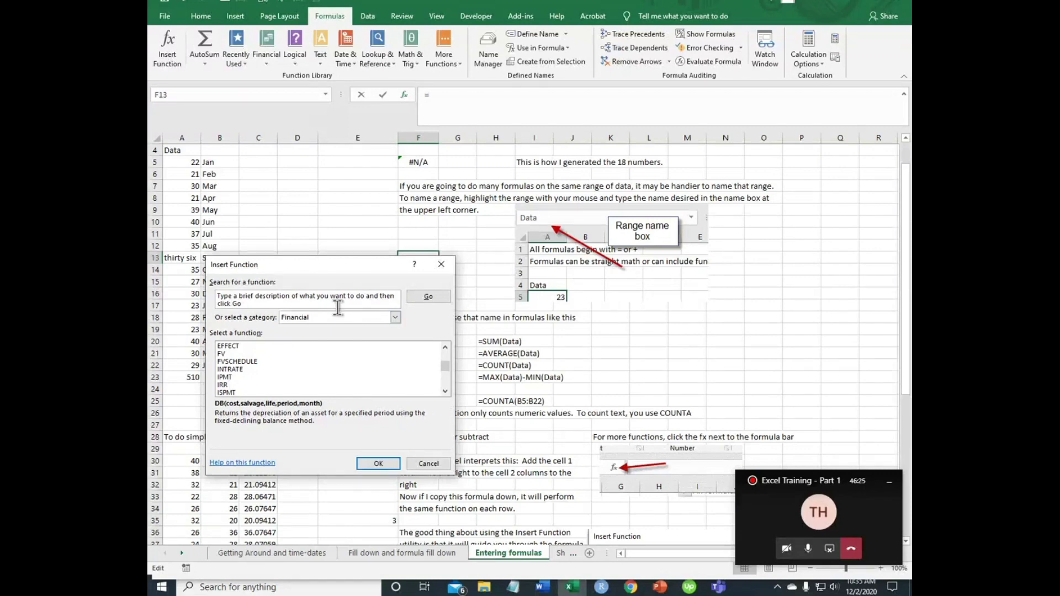
- Switch the category to Date & Time and select EOMONTH
click(395, 318)
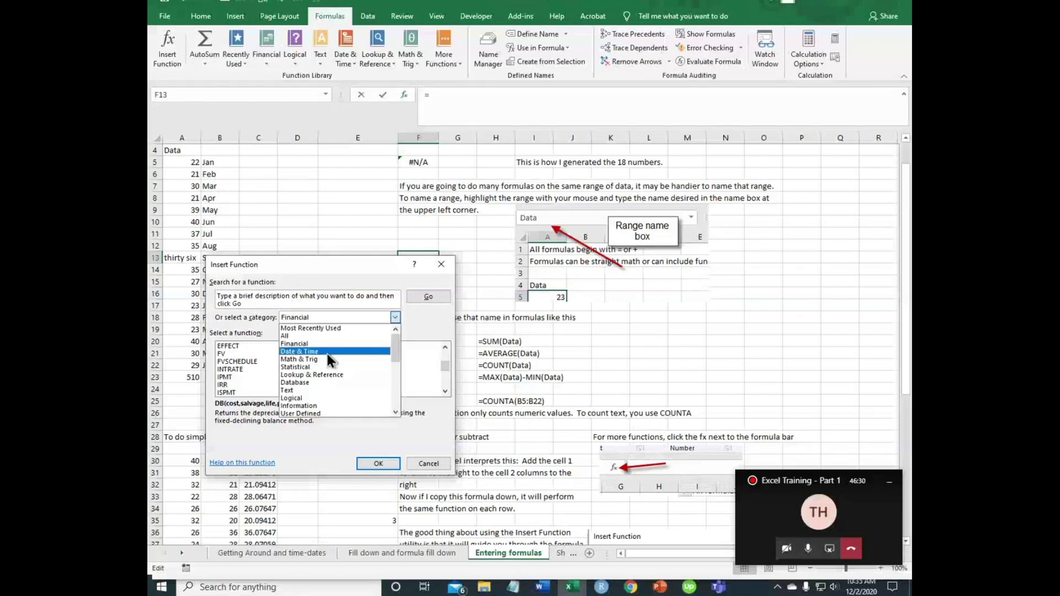
click(327, 352)
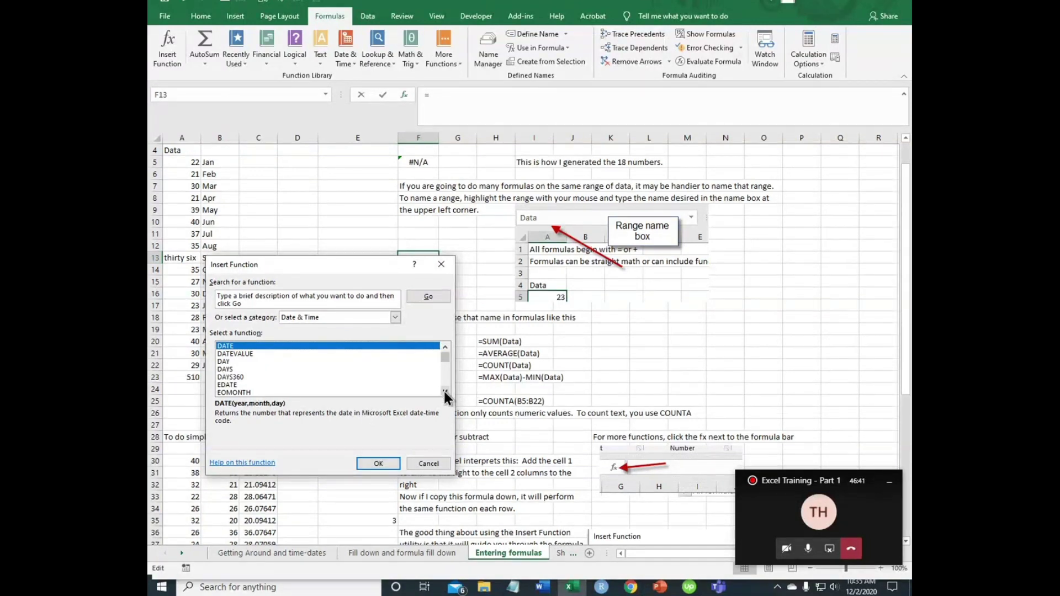
click(236, 392)
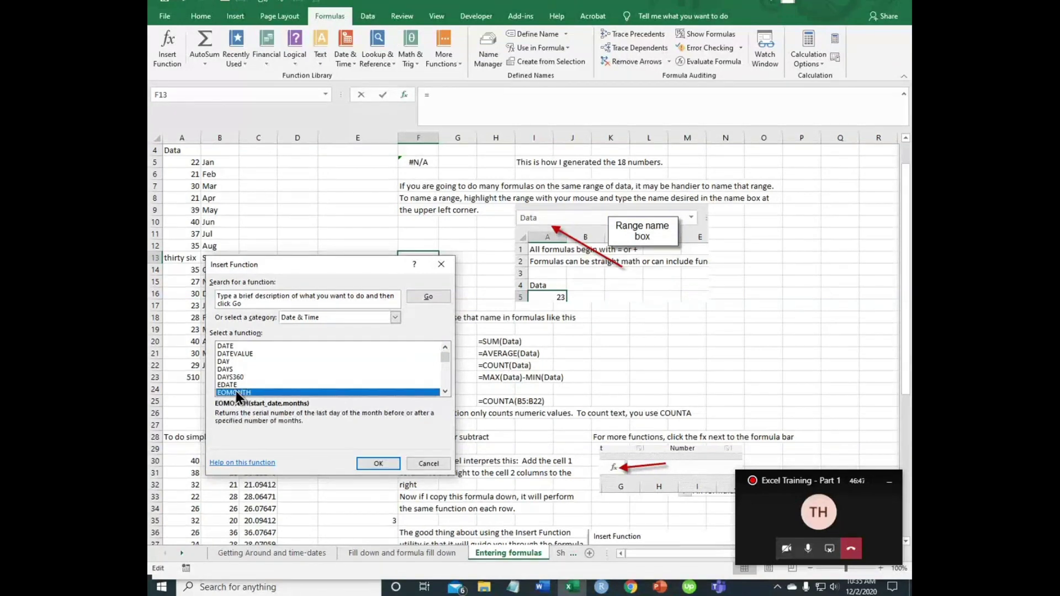
- Give EOMONTH Start_date 12/2/2020 and Months 0, so F13 shows 31
click(374, 460)
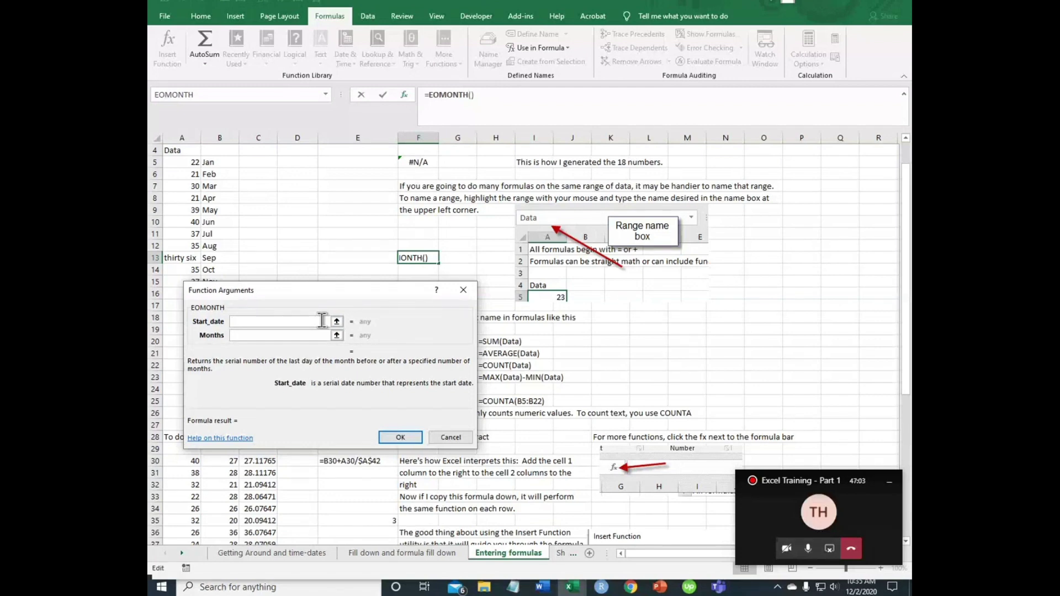
text(12/2/)
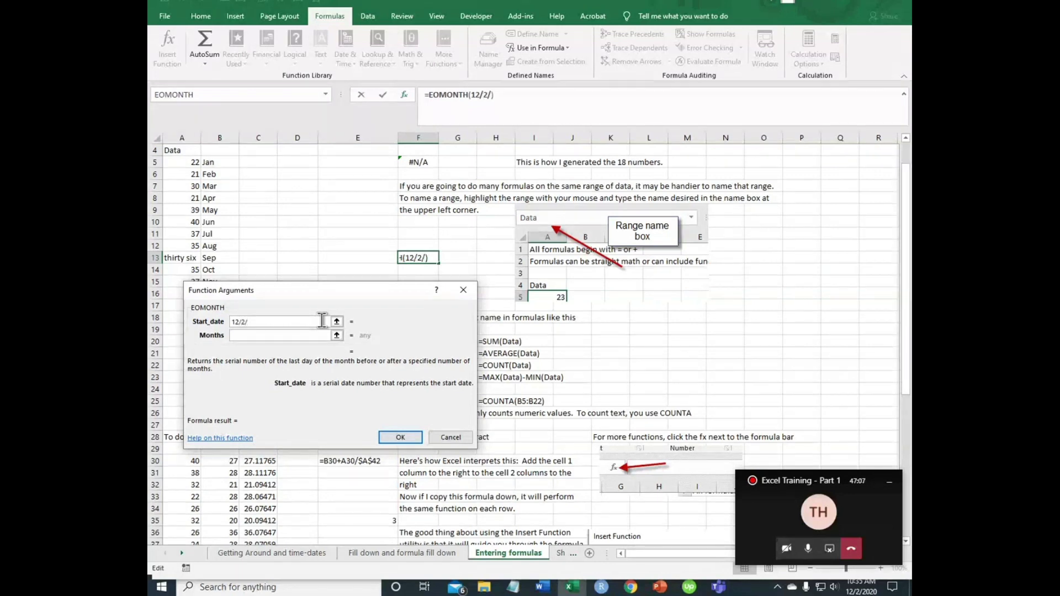
text(2020)
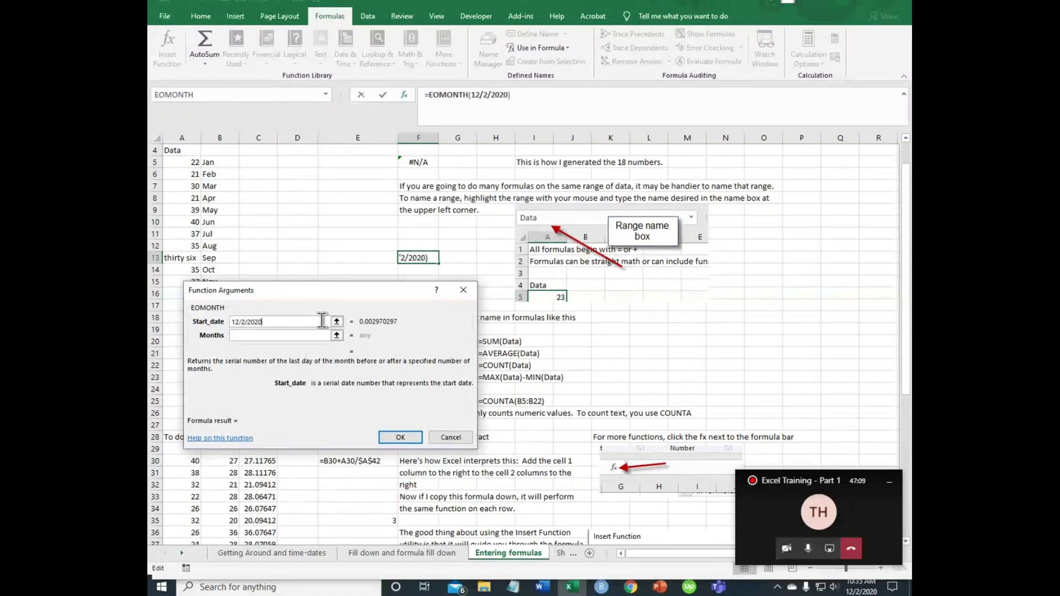
key(Tab)
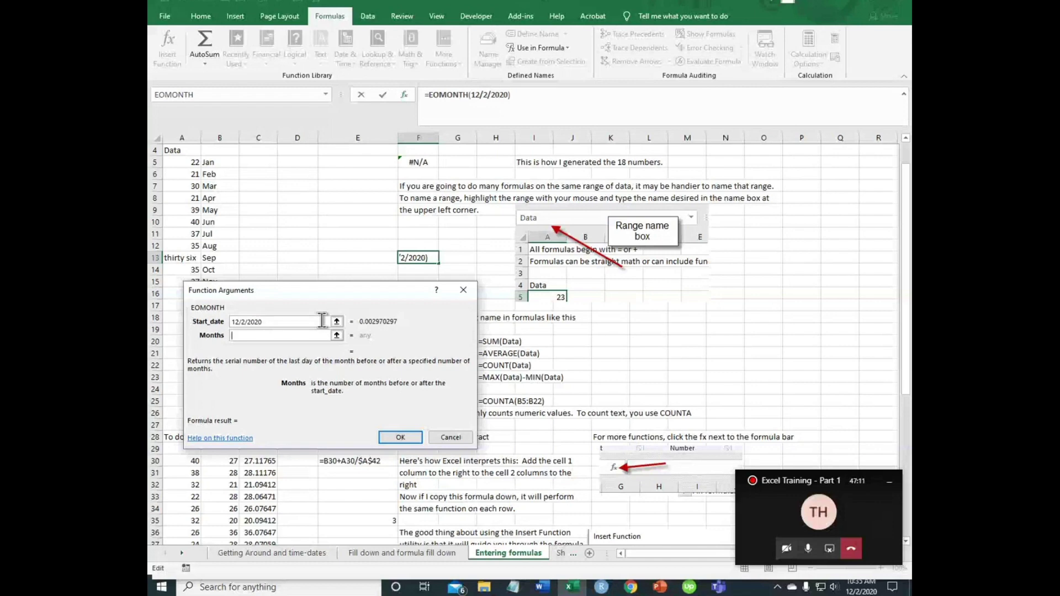
text(0)
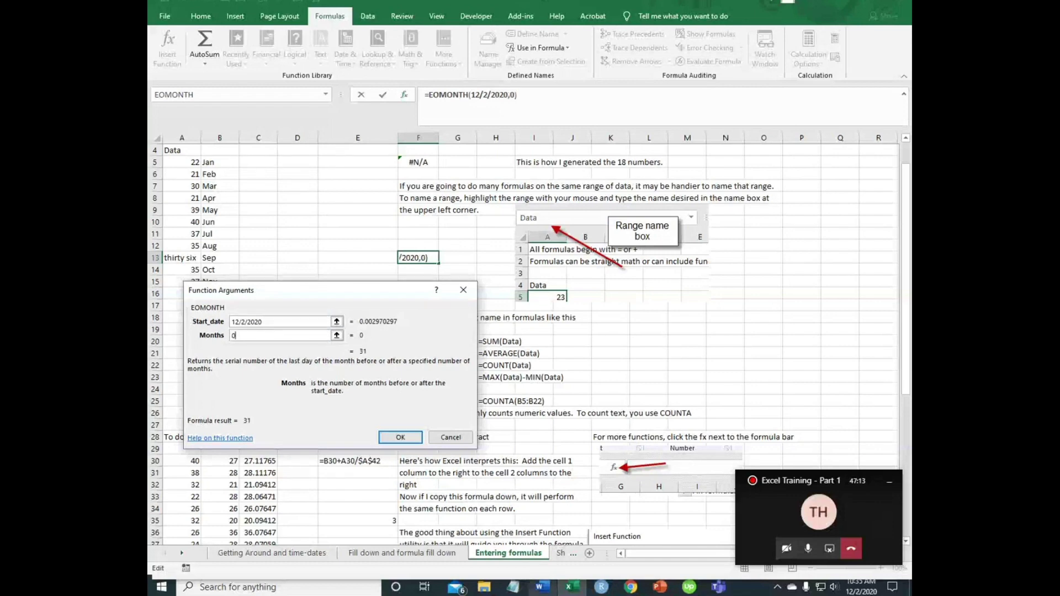
click(400, 436)
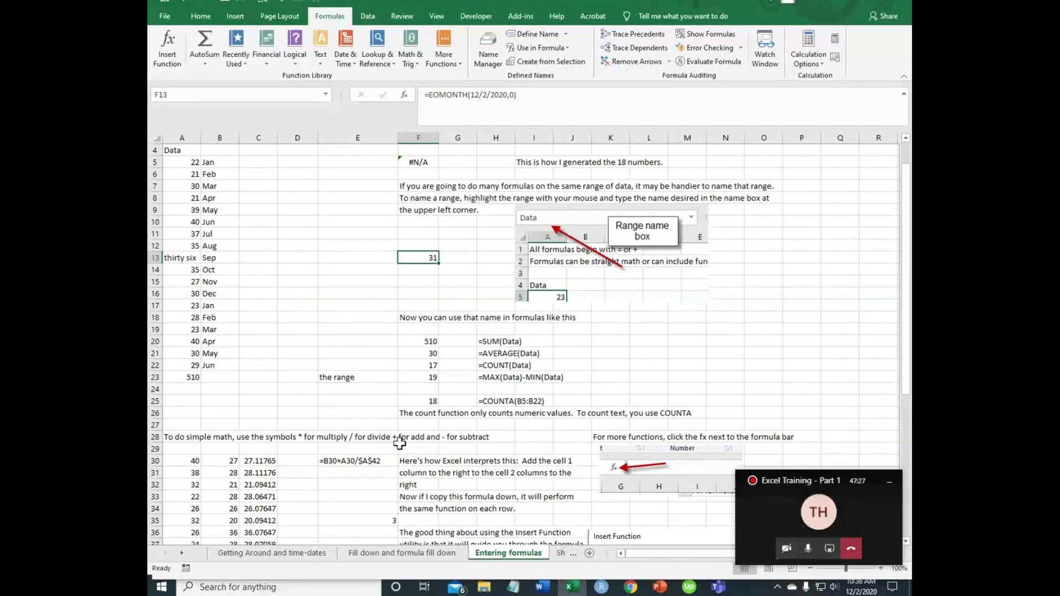
- Reopen Insert Function and browse Math & Trig and Statistical functions, reading COUNTIFS
key(shift+F3)
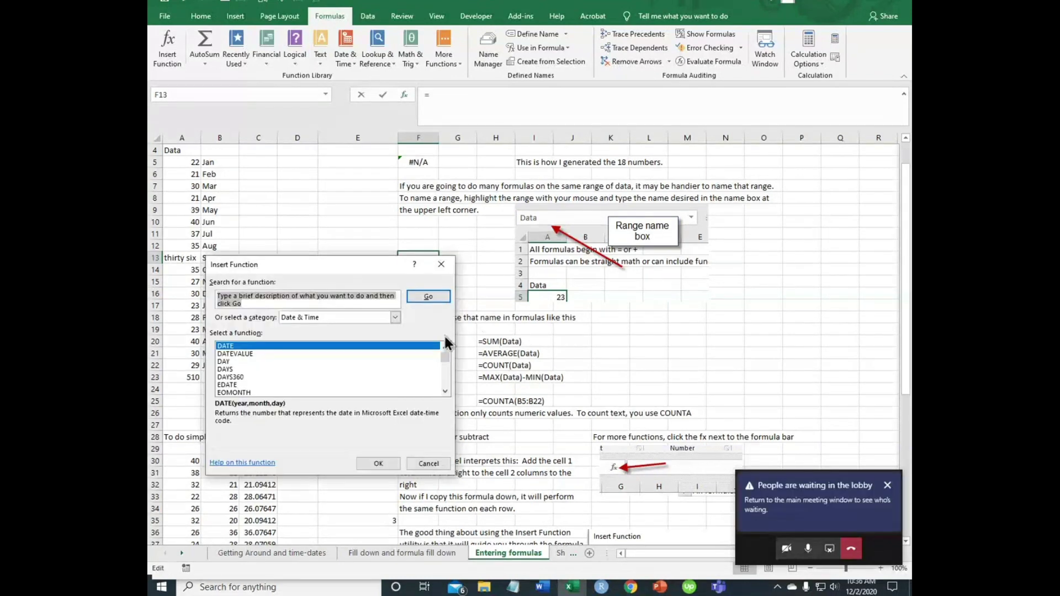
click(395, 317)
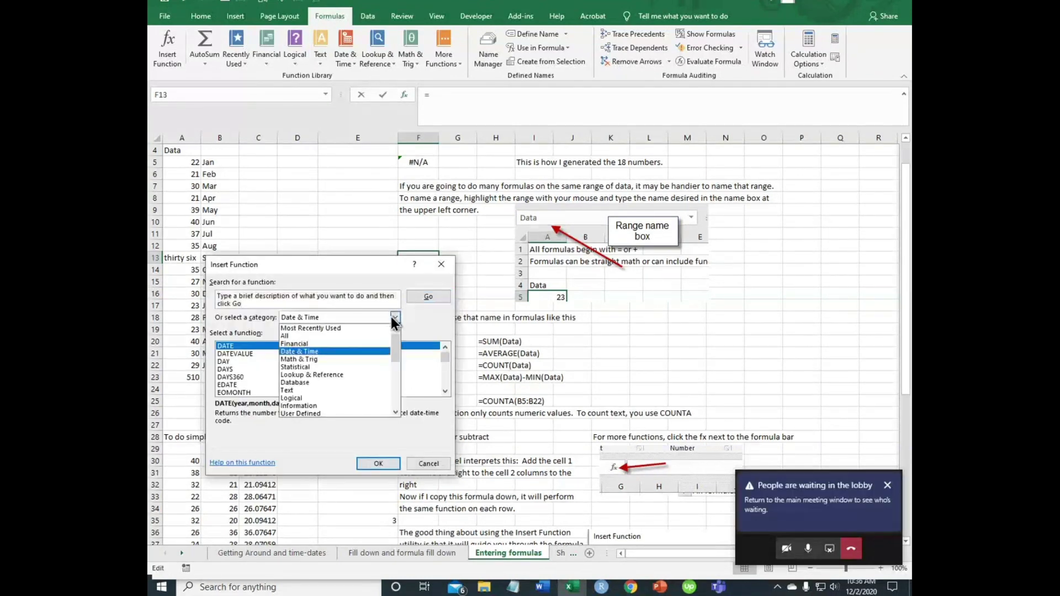
click(306, 359)
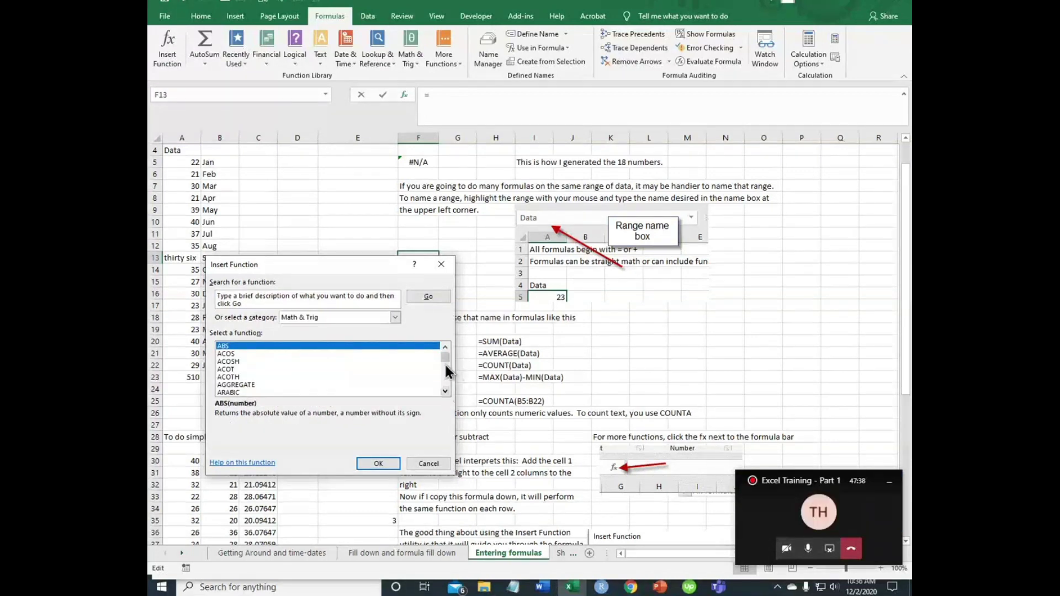
drag(446, 359, 446, 375)
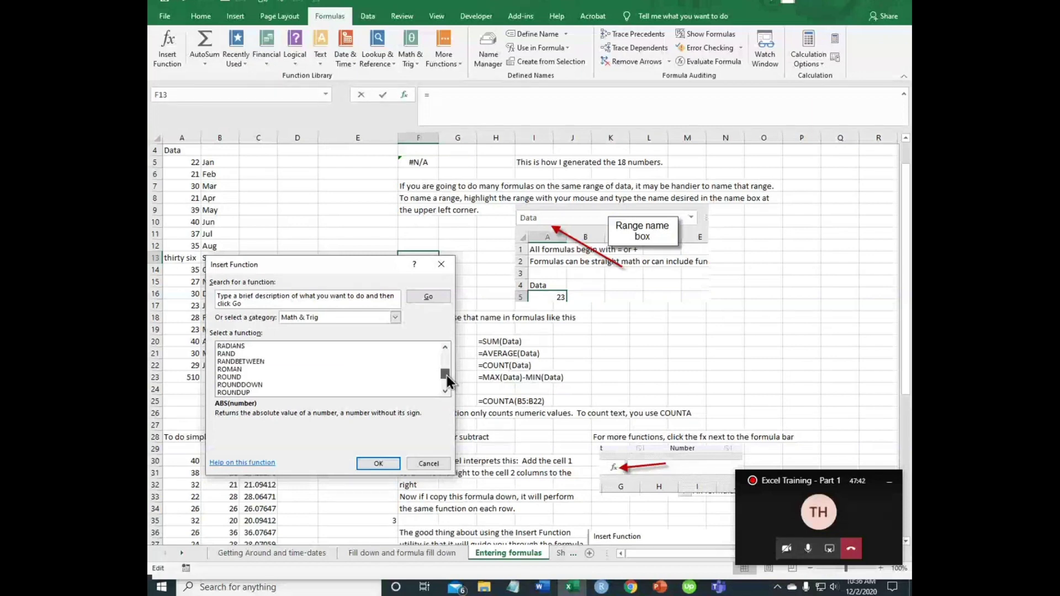
click(396, 318)
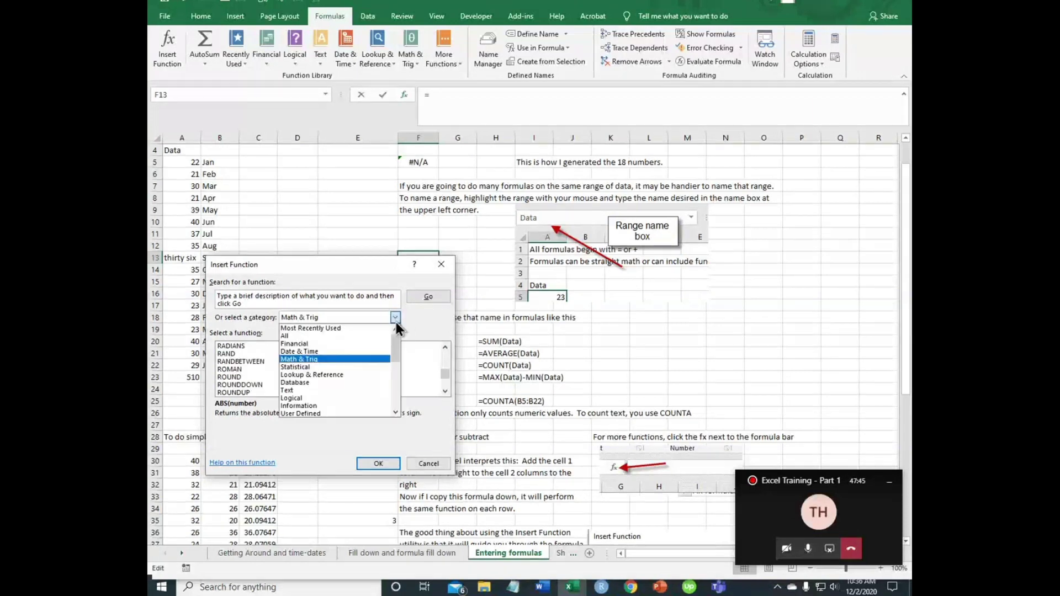
click(318, 370)
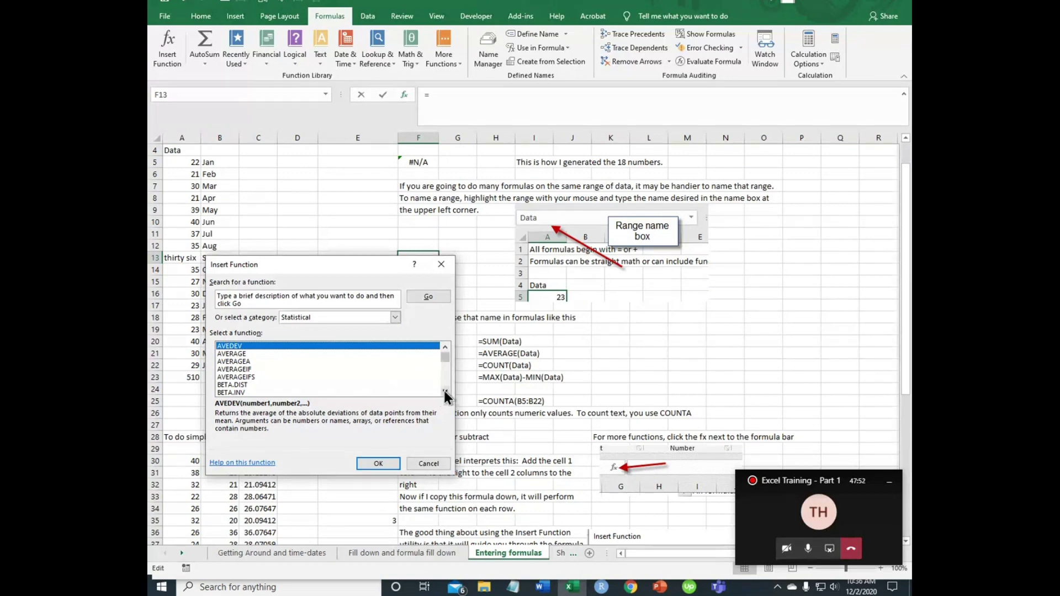
scroll(444, 390, down, 3)
scroll(443, 387, down, 3)
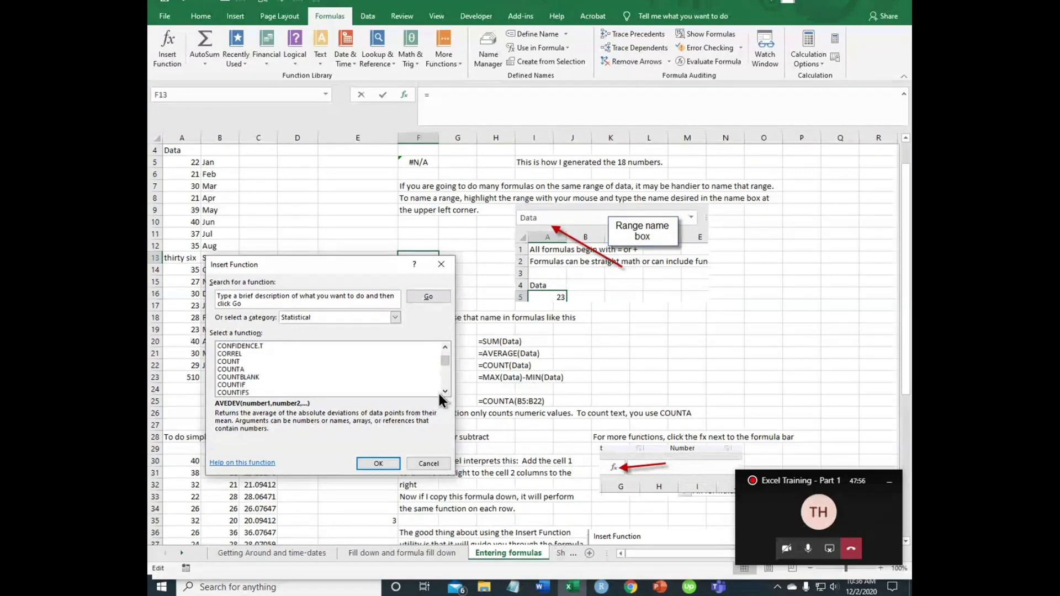
click(438, 392)
scroll(444, 392, down, 2)
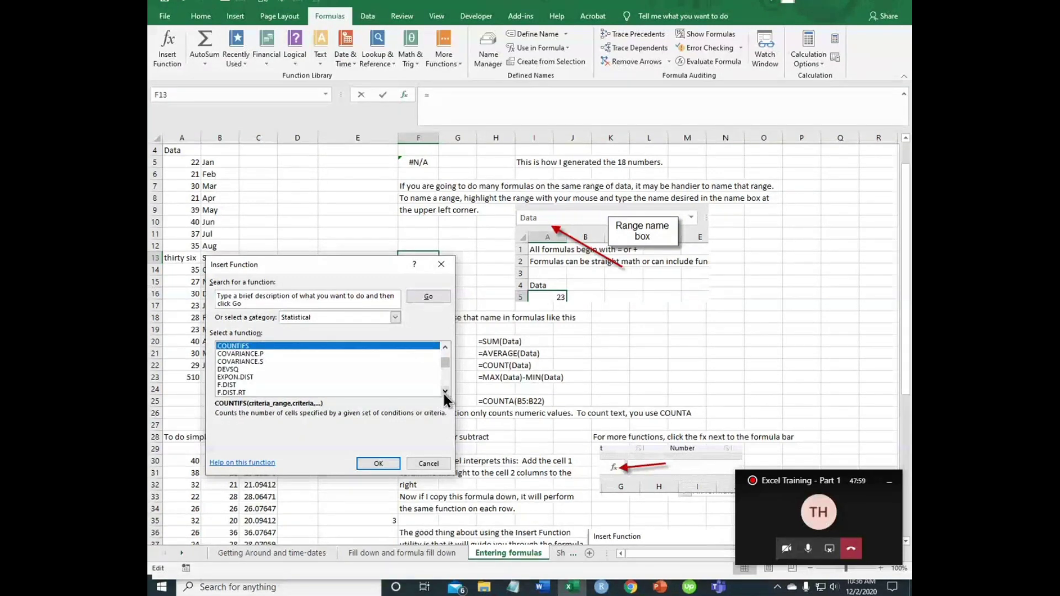
- Browse Lookup & Reference and Database, then pick CHAR from the Text functions
click(391, 317)
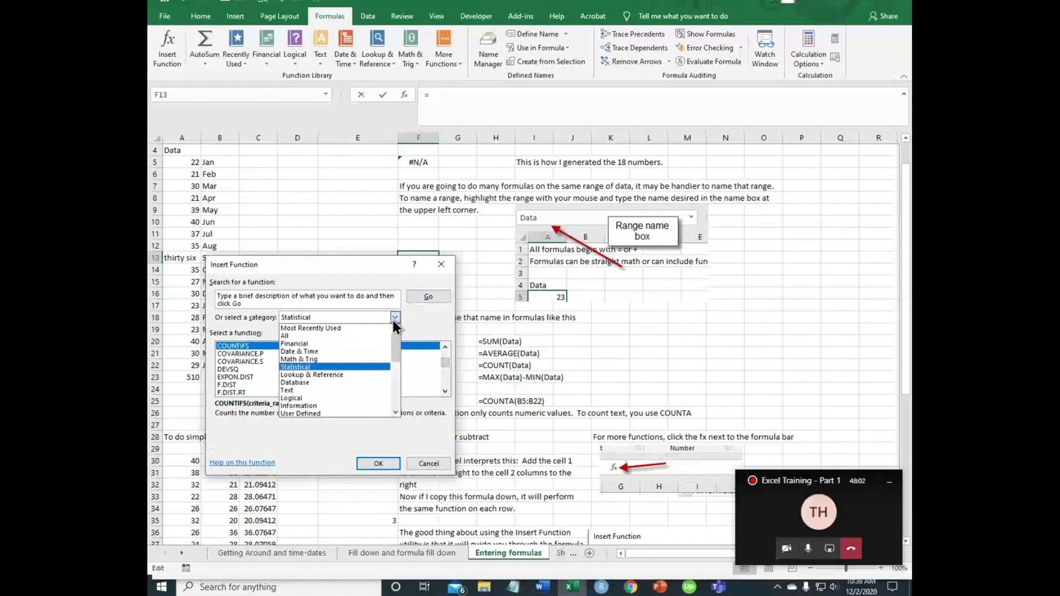
click(338, 374)
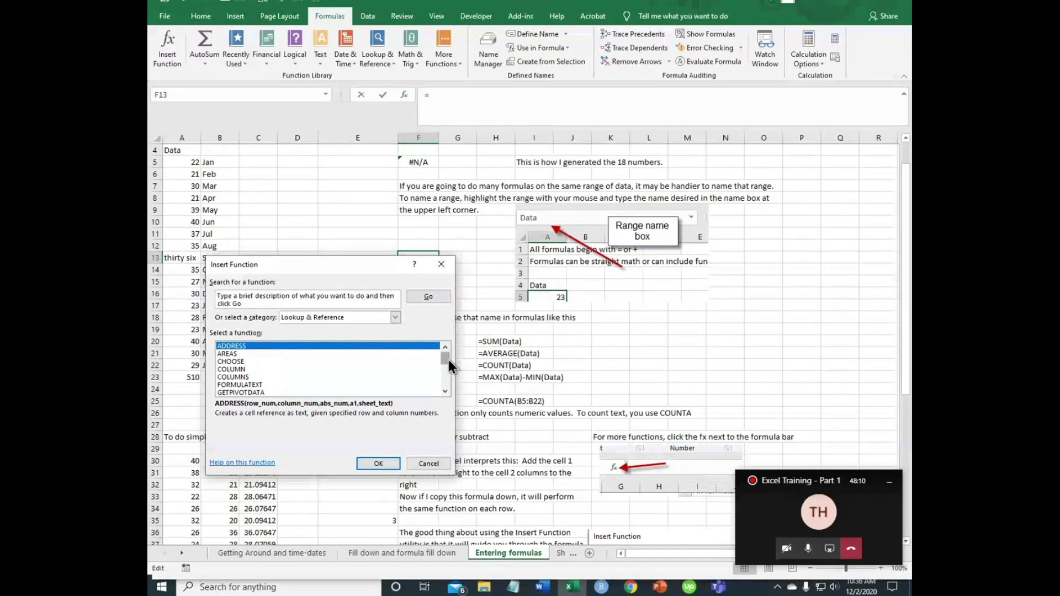
mouse_move(449, 359)
mouse_down()
mouse_move(447, 386)
mouse_move(448, 360)
mouse_up()
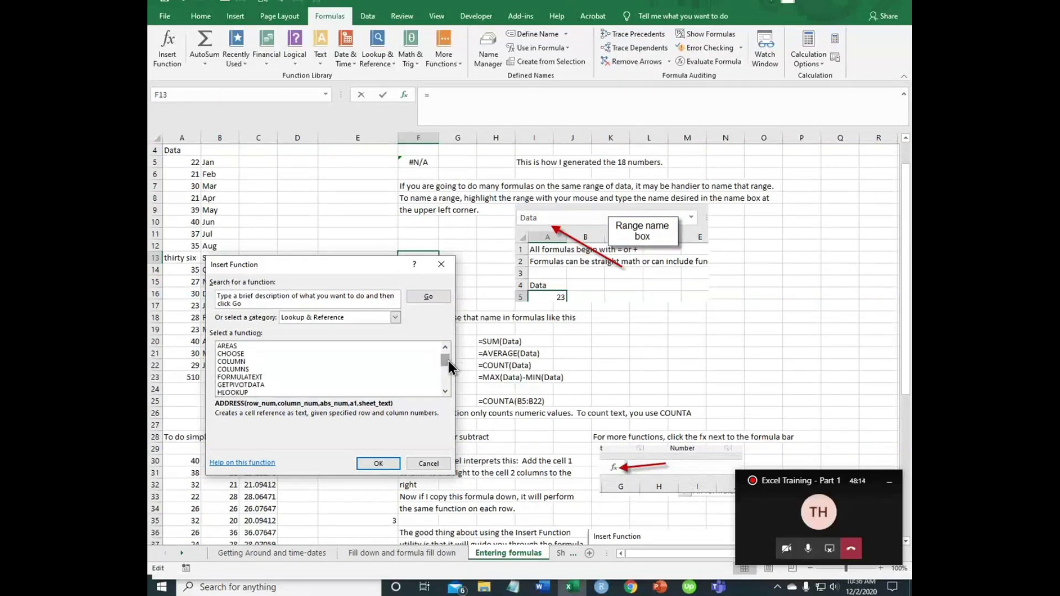
click(395, 318)
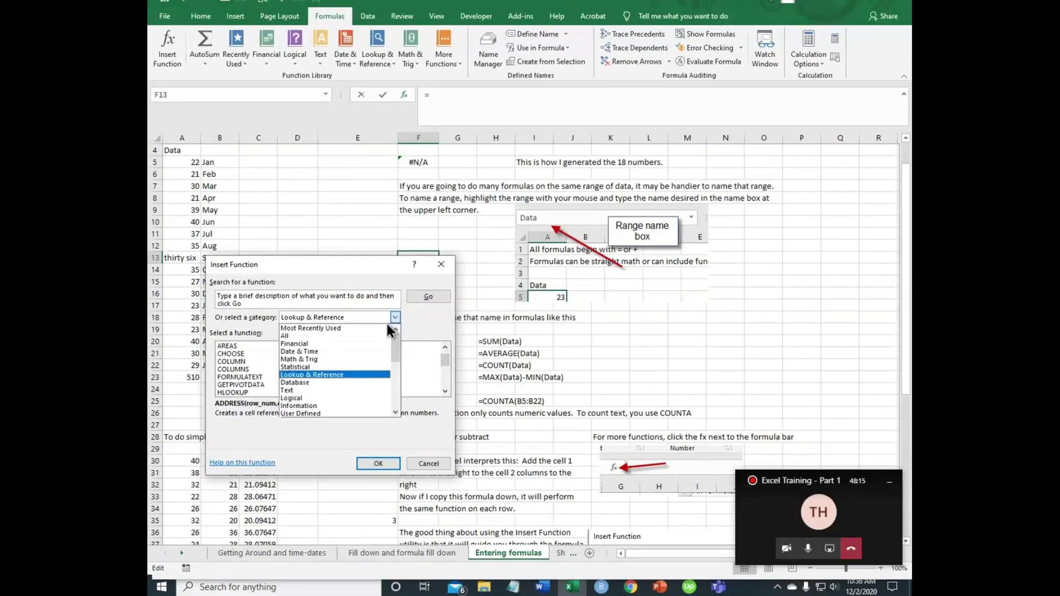
click(319, 391)
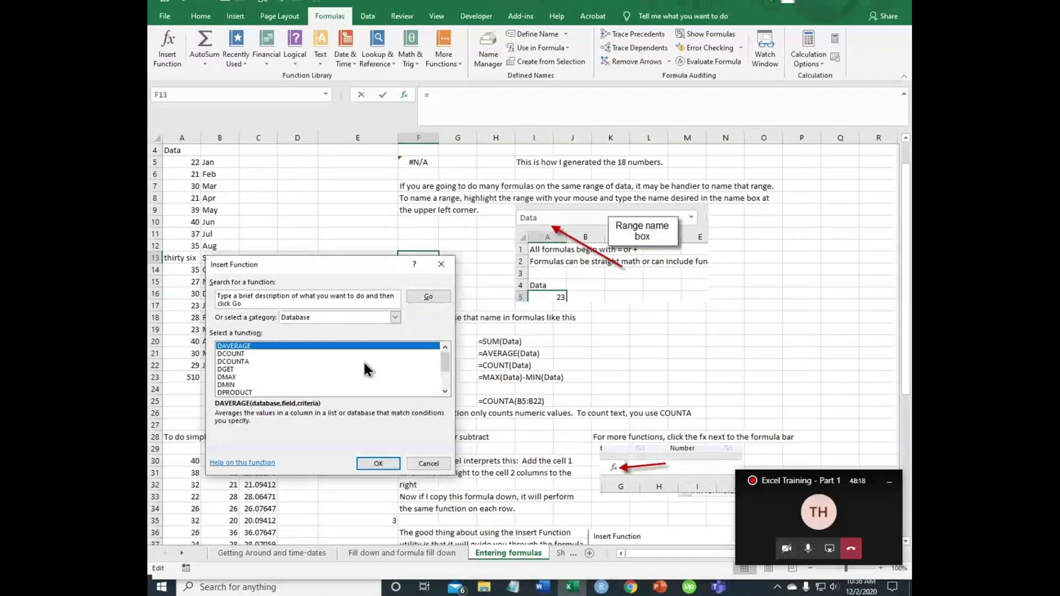
click(388, 316)
click(318, 390)
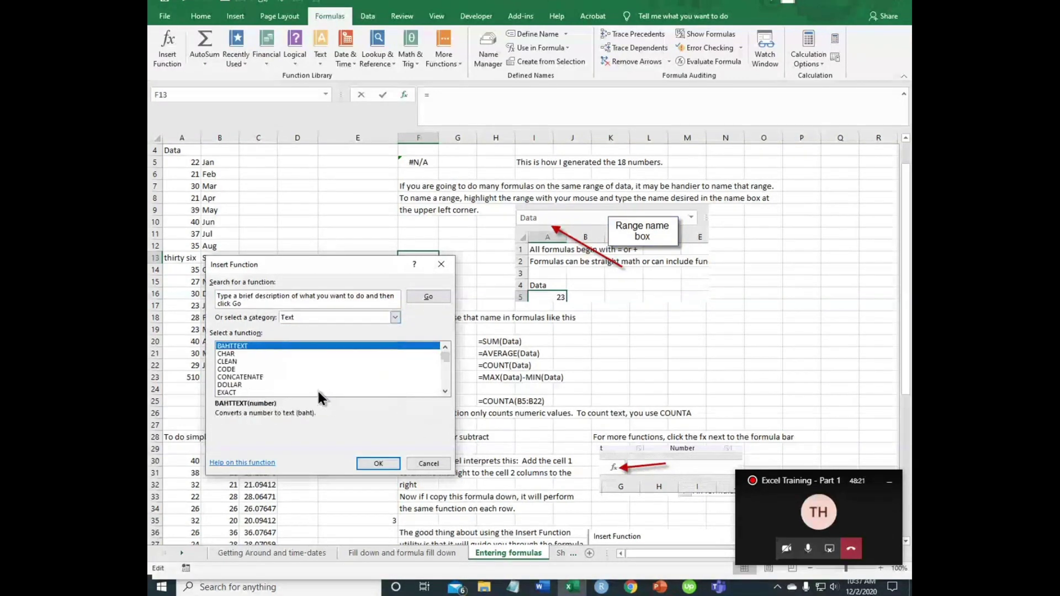
click(227, 353)
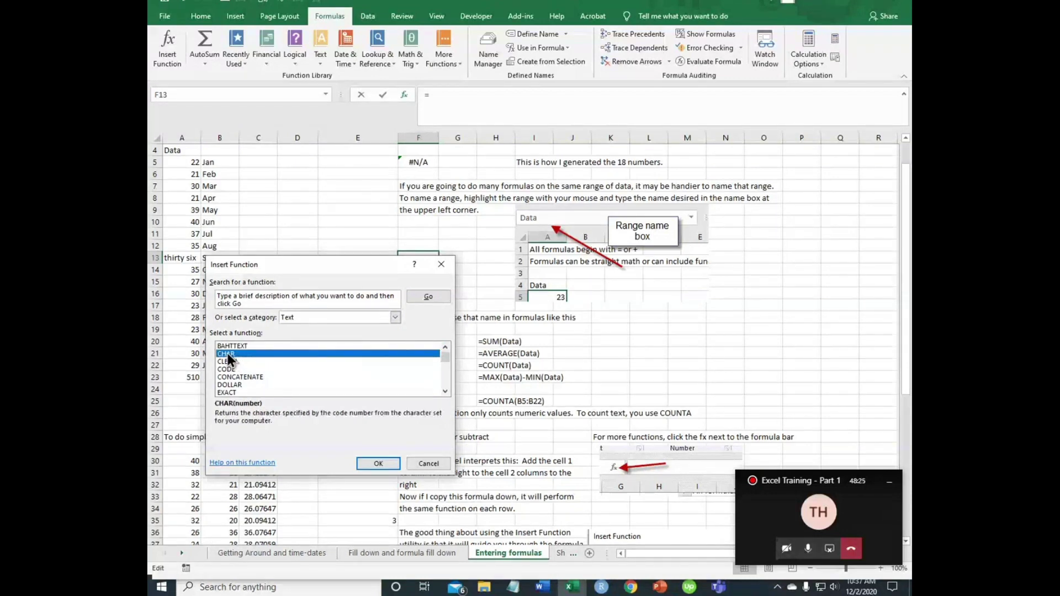
- Insert CHAR into F13 with 142 as the Number argument
click(377, 464)
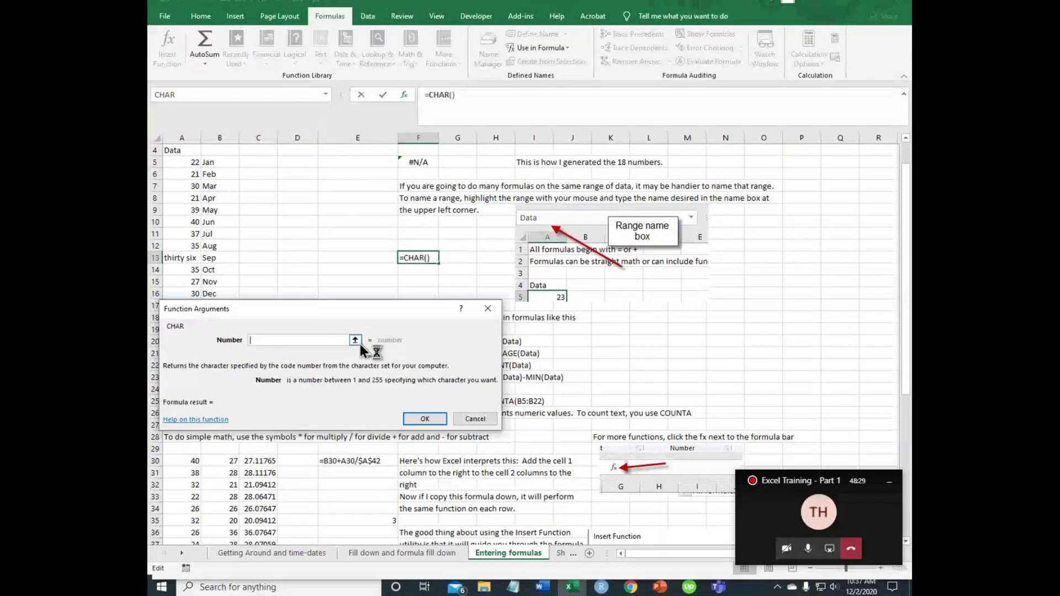
text(145)
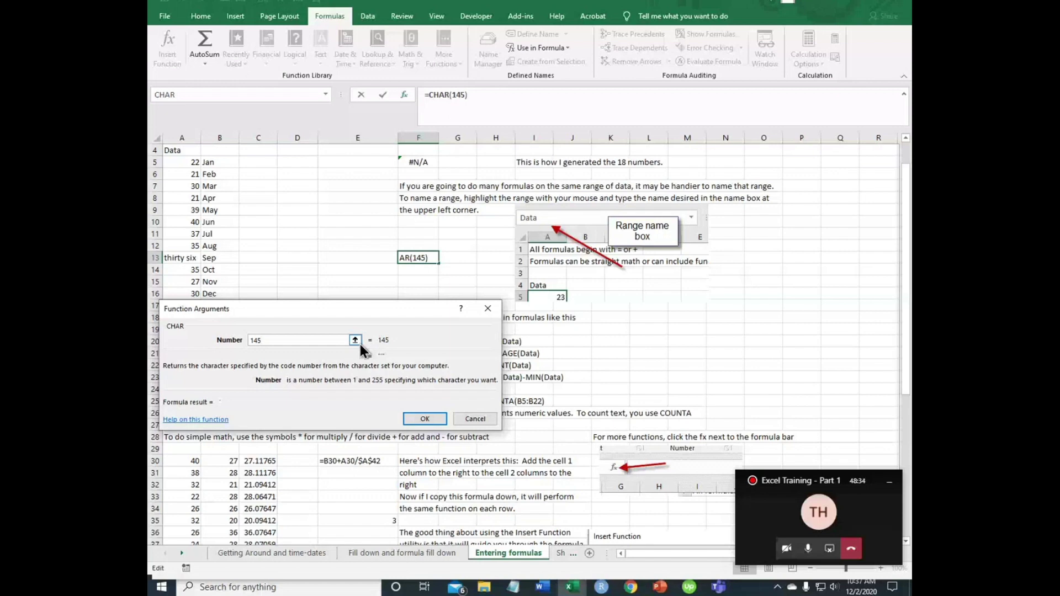
key(BackSpace)
text(2)
key(Return)
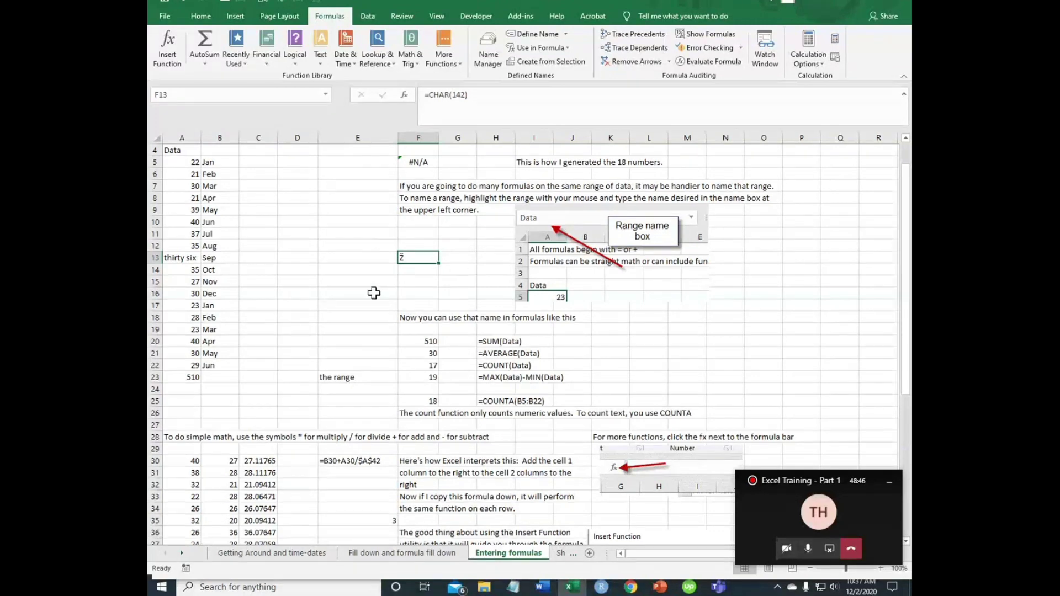
- Enter =CODE(F13) in F14 via Insert Function to return 142
key(Return)
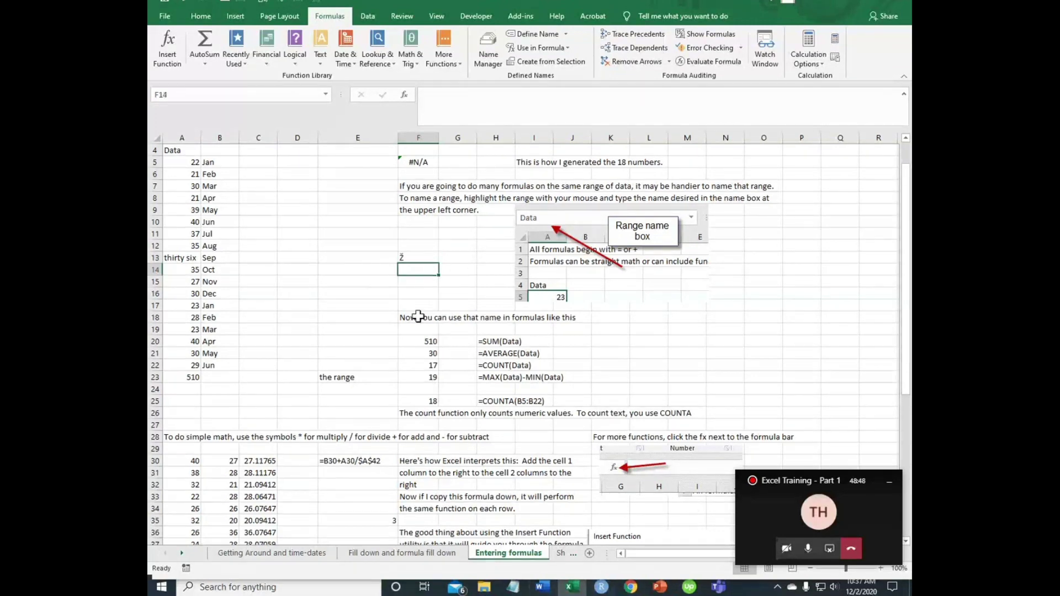
click(404, 95)
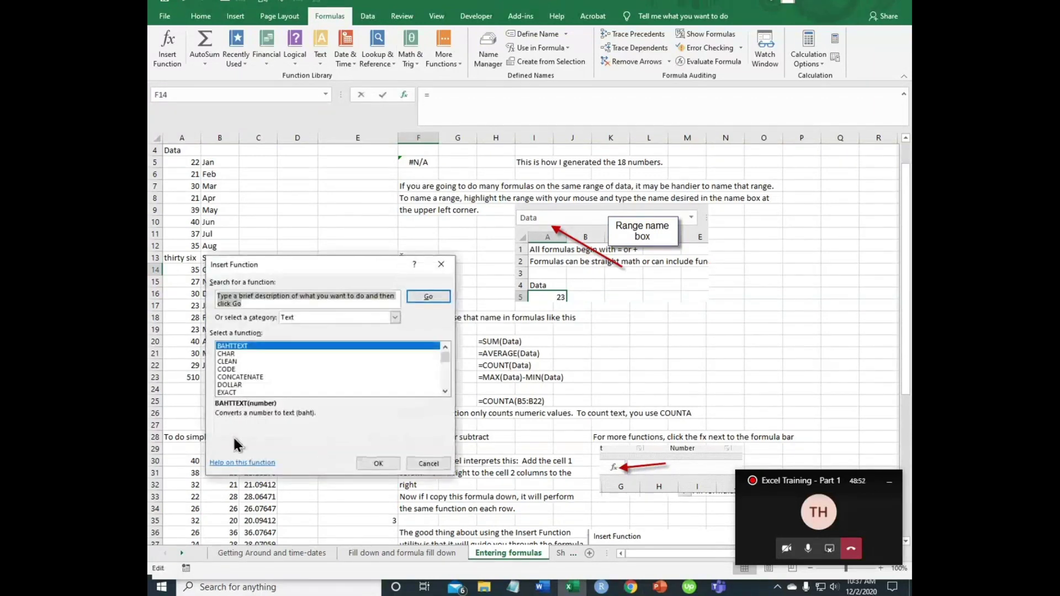
click(225, 369)
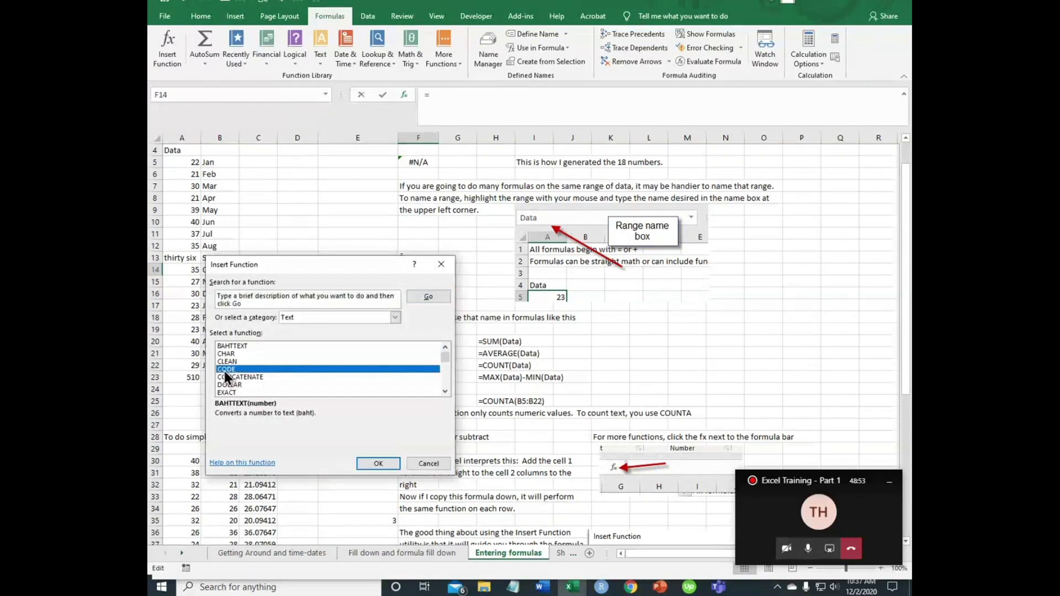
click(379, 463)
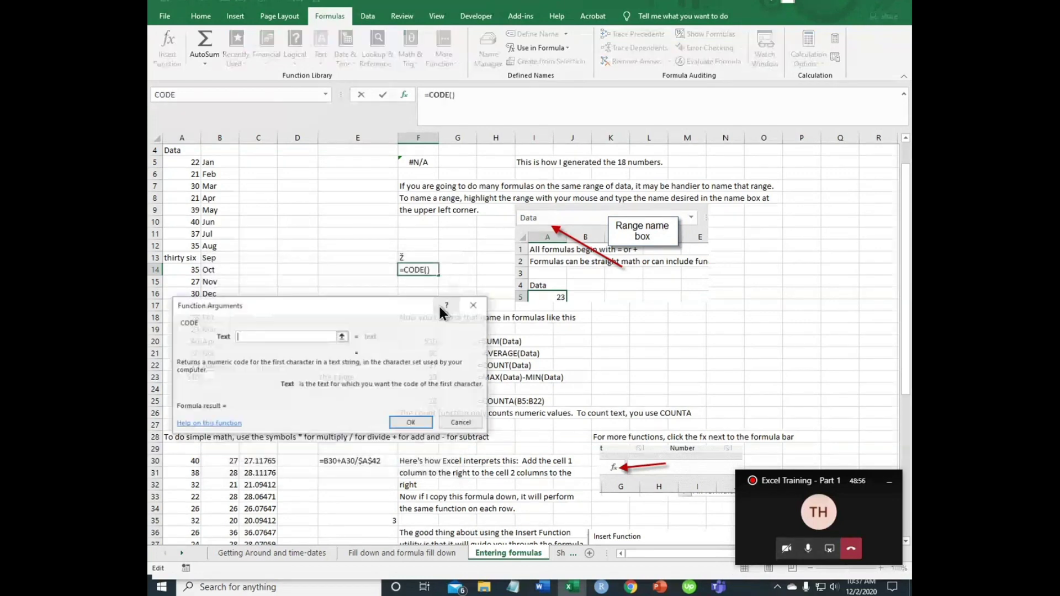
click(407, 260)
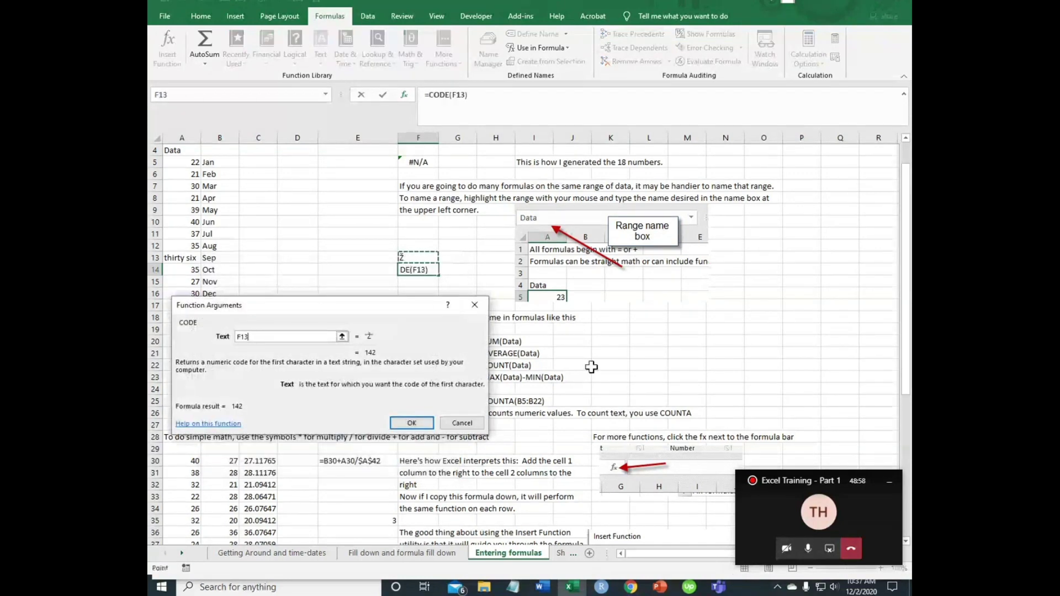
key(Return)
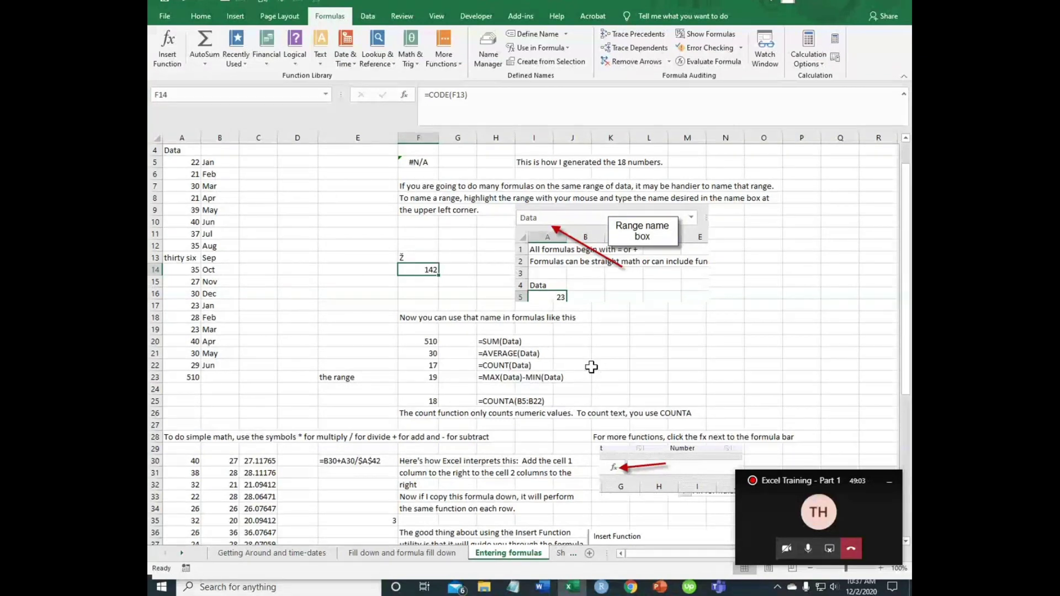
- Type the character Ž directly into cell F15
key(Up)
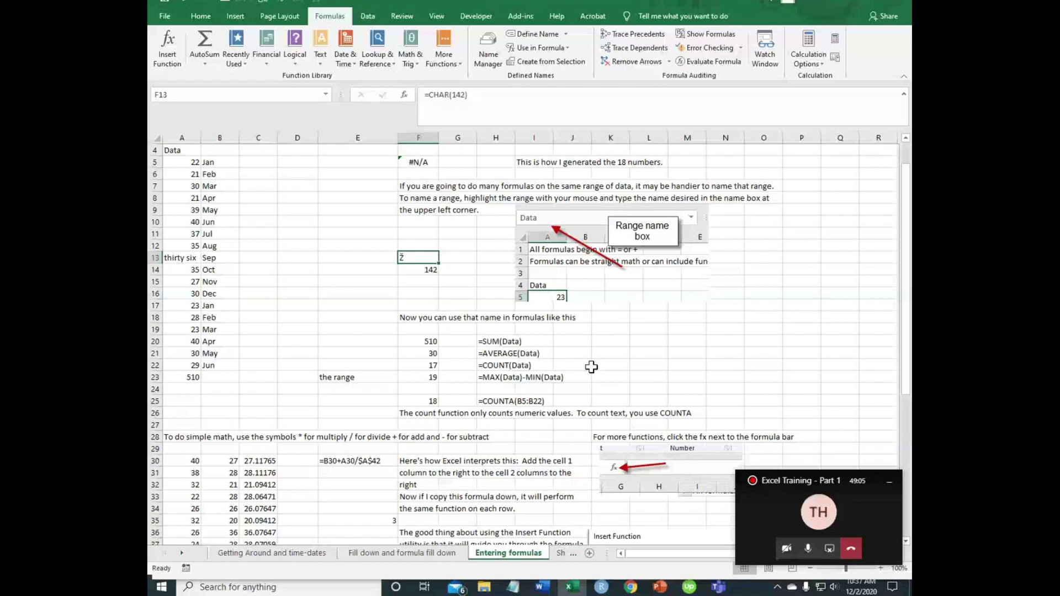
key(Down)
key(Down)
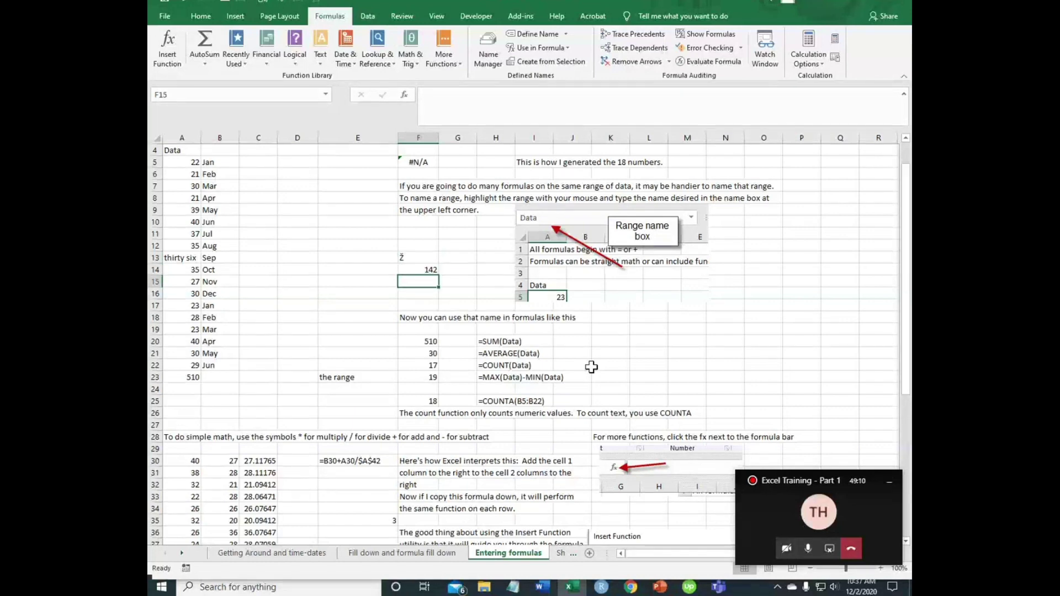
text(Ž)
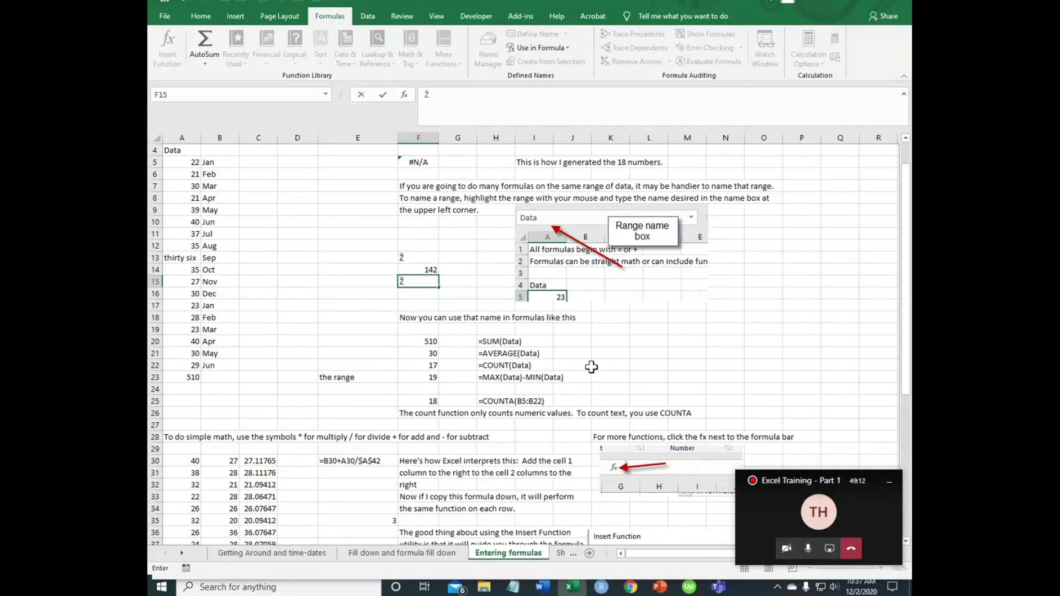
key(Return)
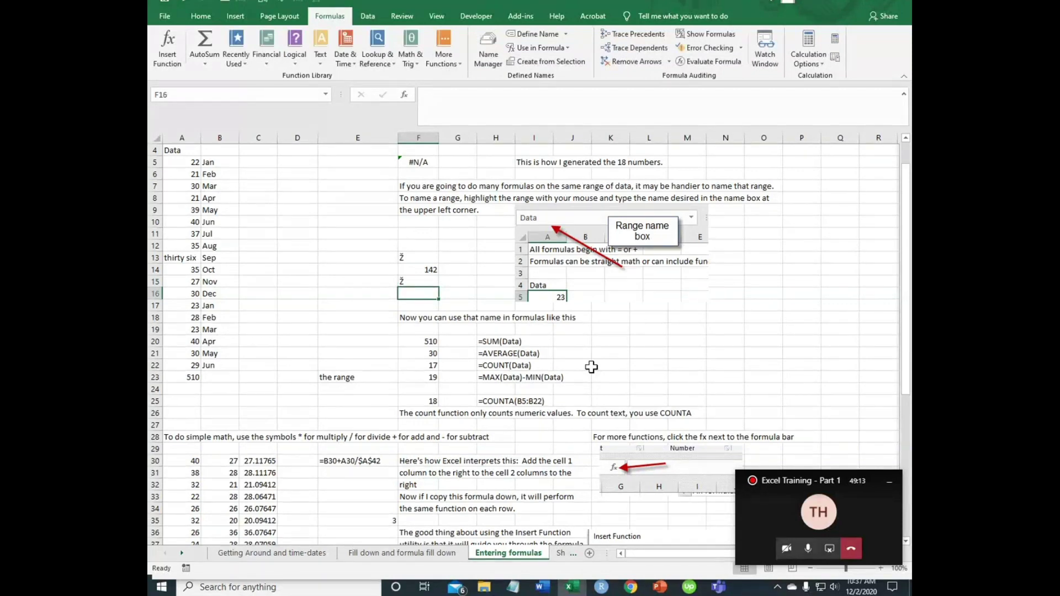
- Start Insert Function for F16 and filter the list to Logical functions
click(403, 95)
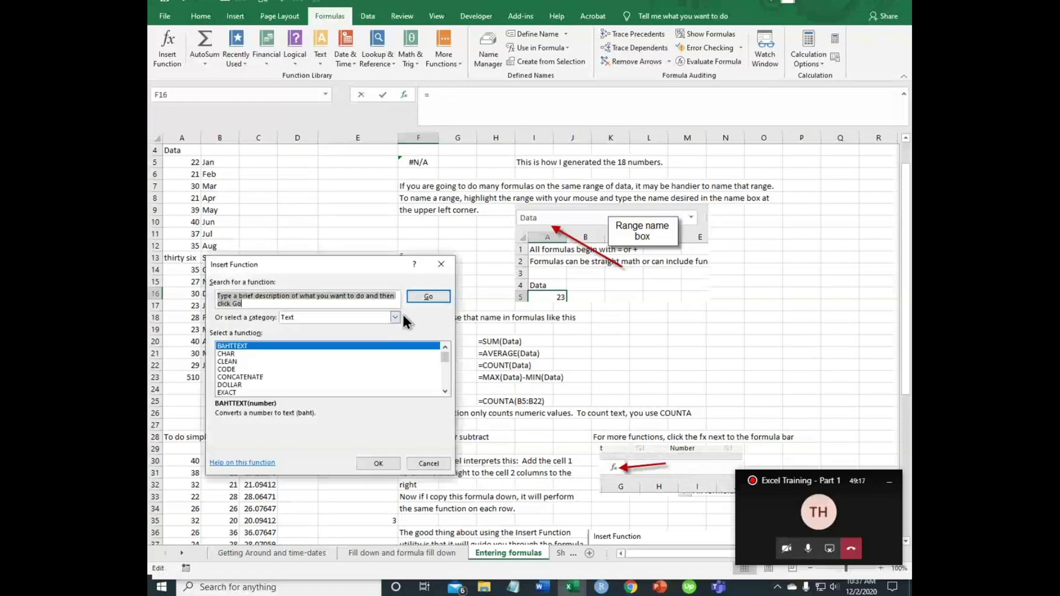
click(394, 317)
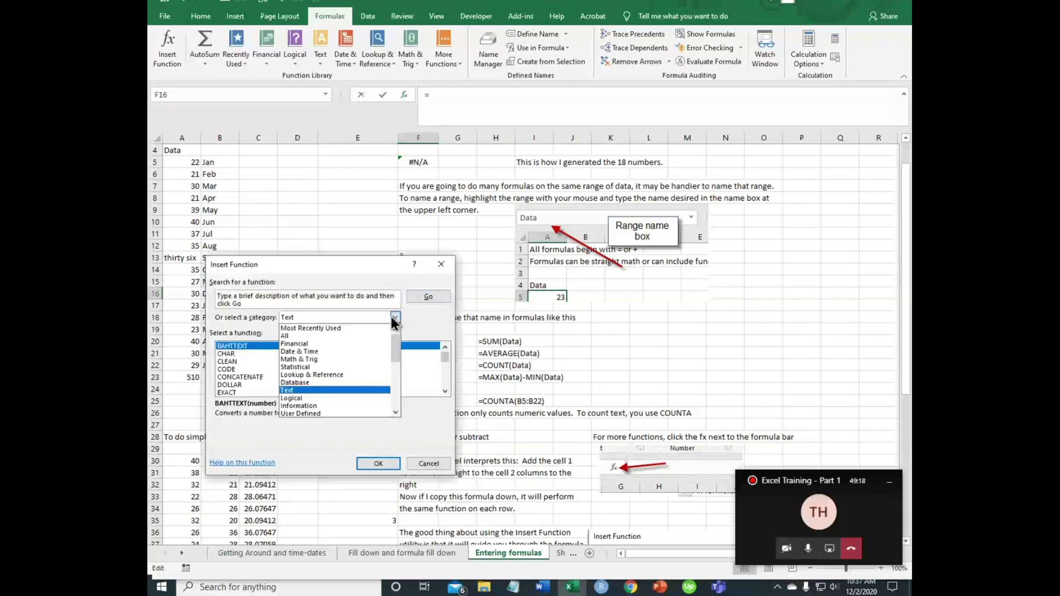
click(307, 398)
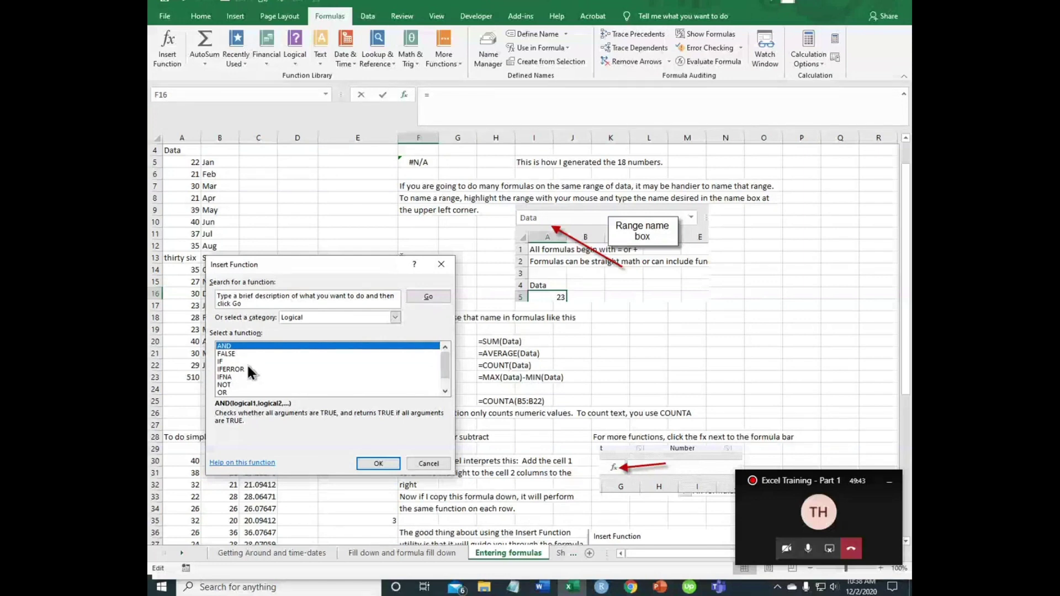
- Read the IFERROR description, then switch the category from Logical to Information and browse its functions
click(239, 370)
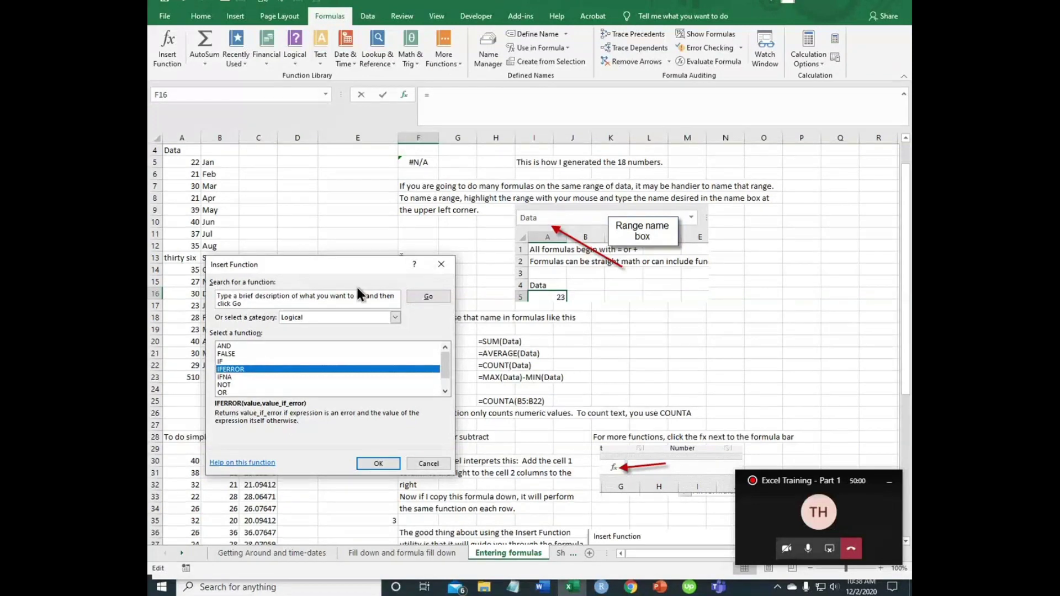
click(394, 318)
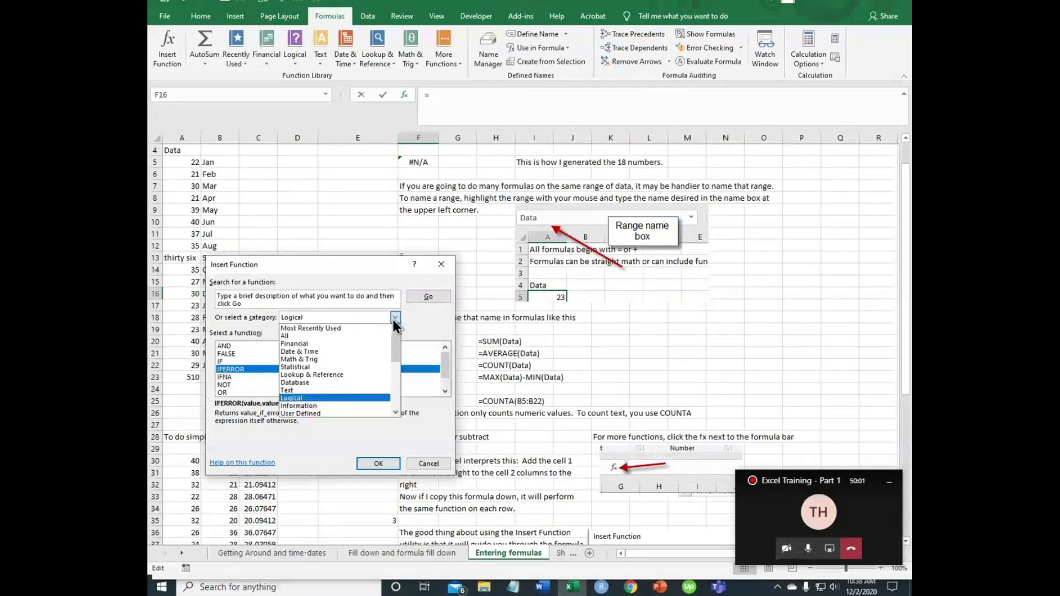
click(296, 408)
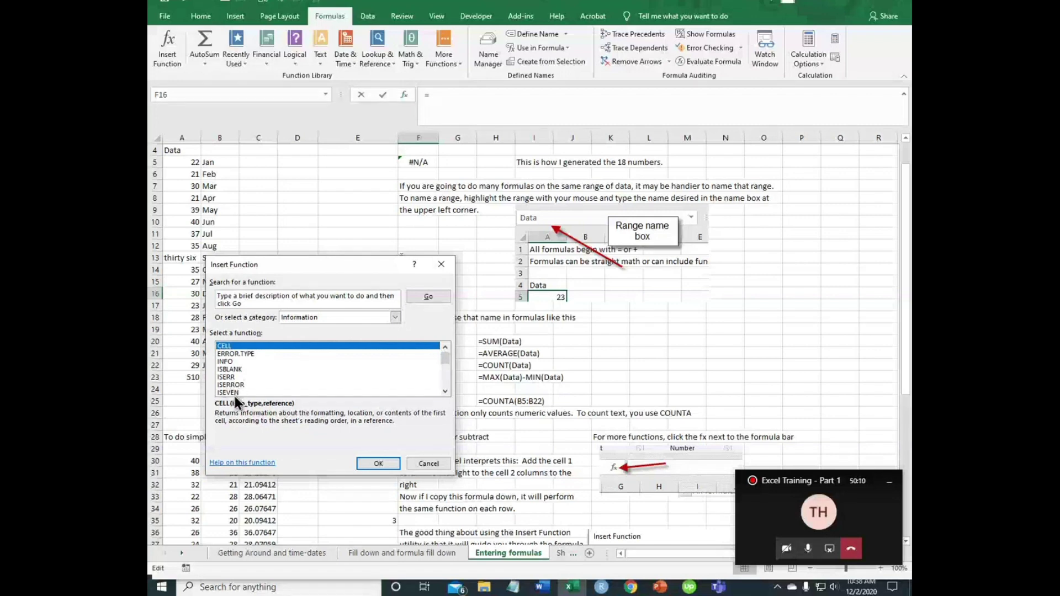
scroll(309, 375, down, 5)
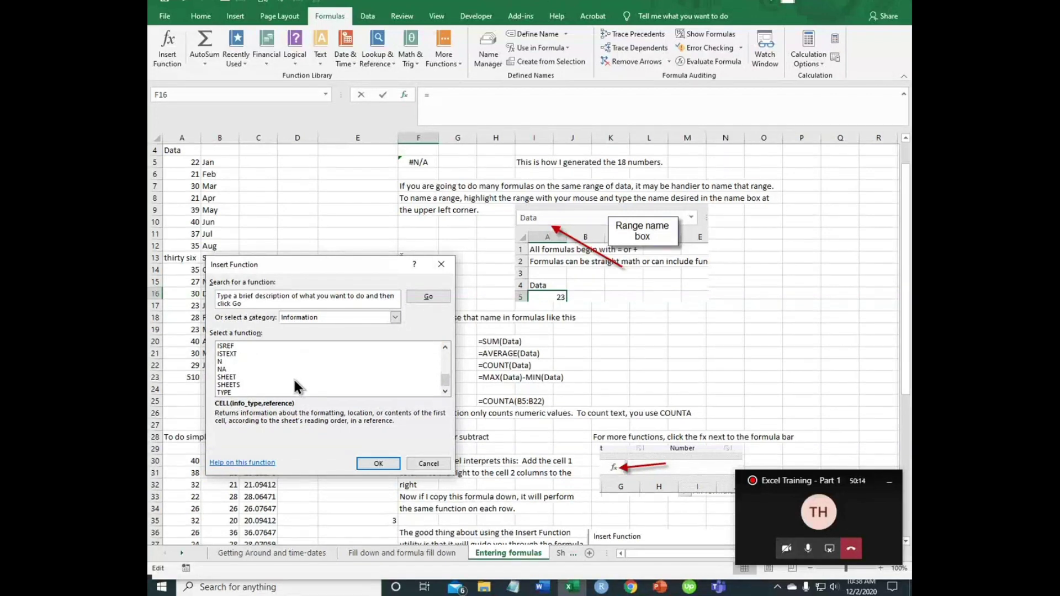
- Choose the User Defined category and insert PERSONAL.xlsb!Alphabetize_On_Hold.GetRows into F16
click(395, 317)
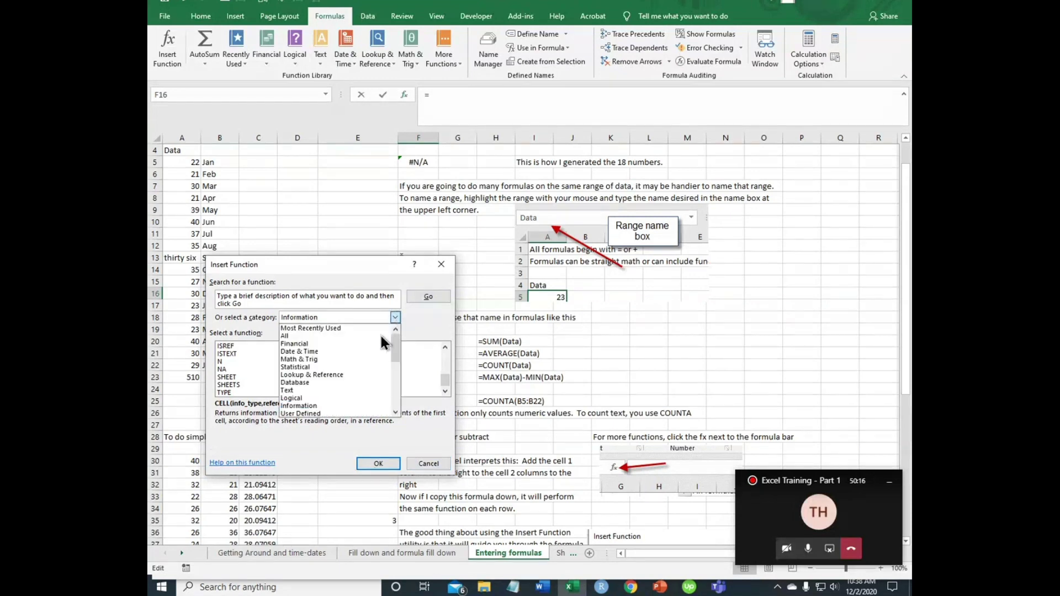
click(307, 412)
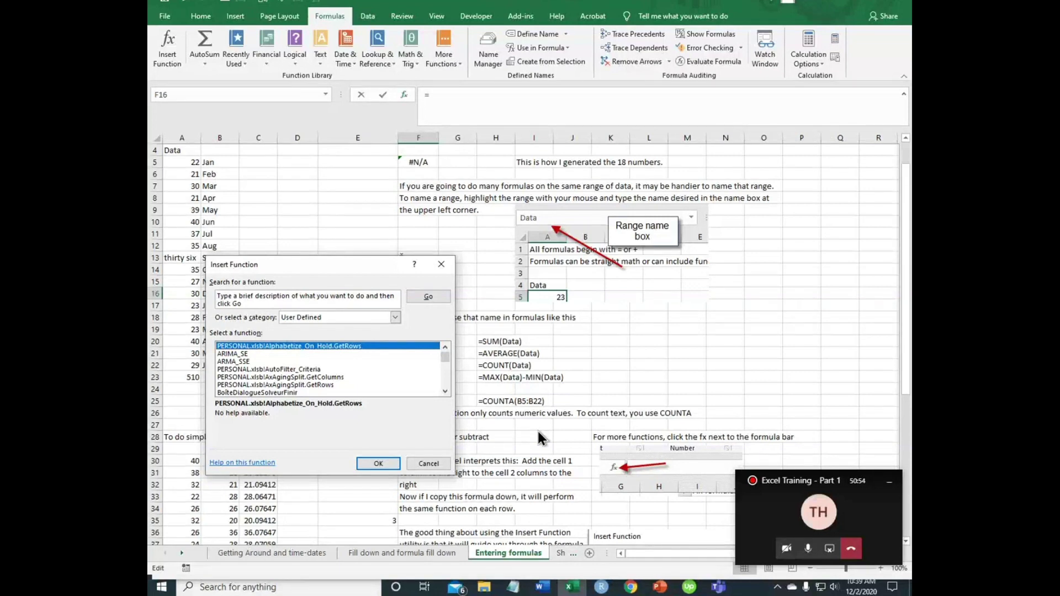
click(375, 463)
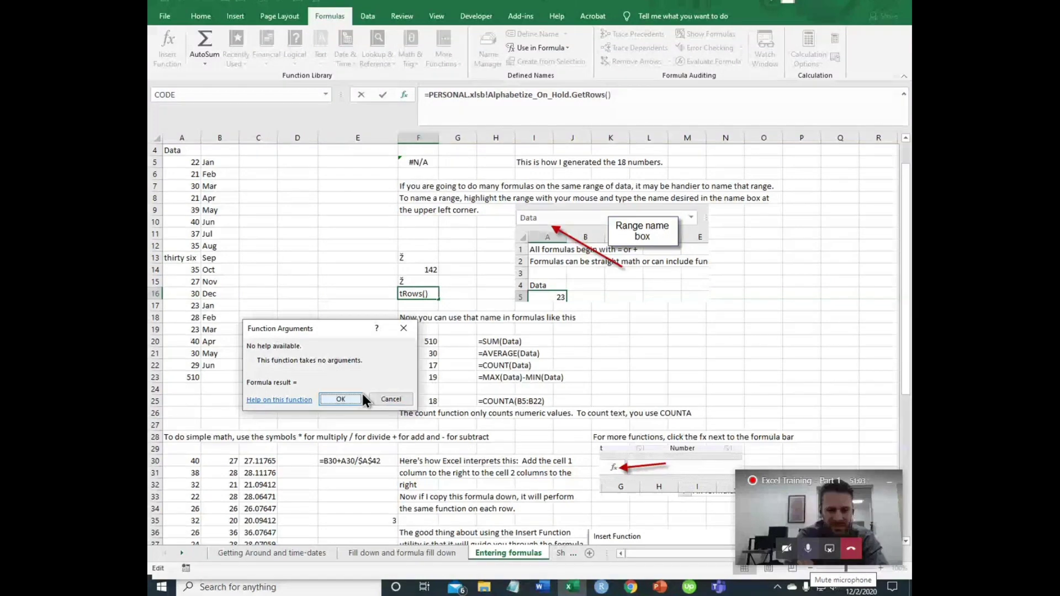
- Cancel the Function Arguments dialog so F16 stays empty
click(390, 399)
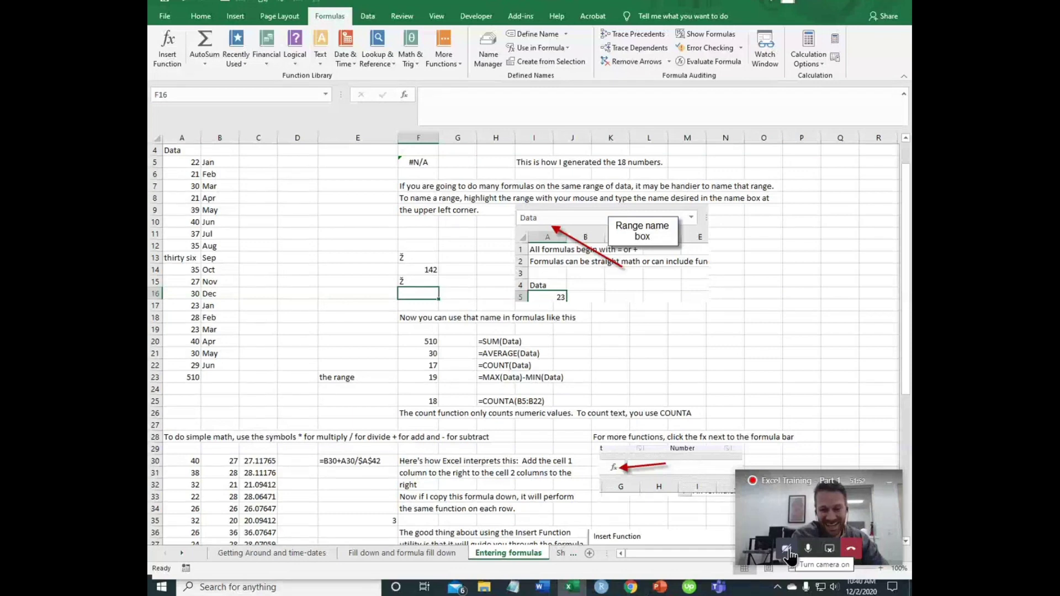
click(788, 550)
click(787, 550)
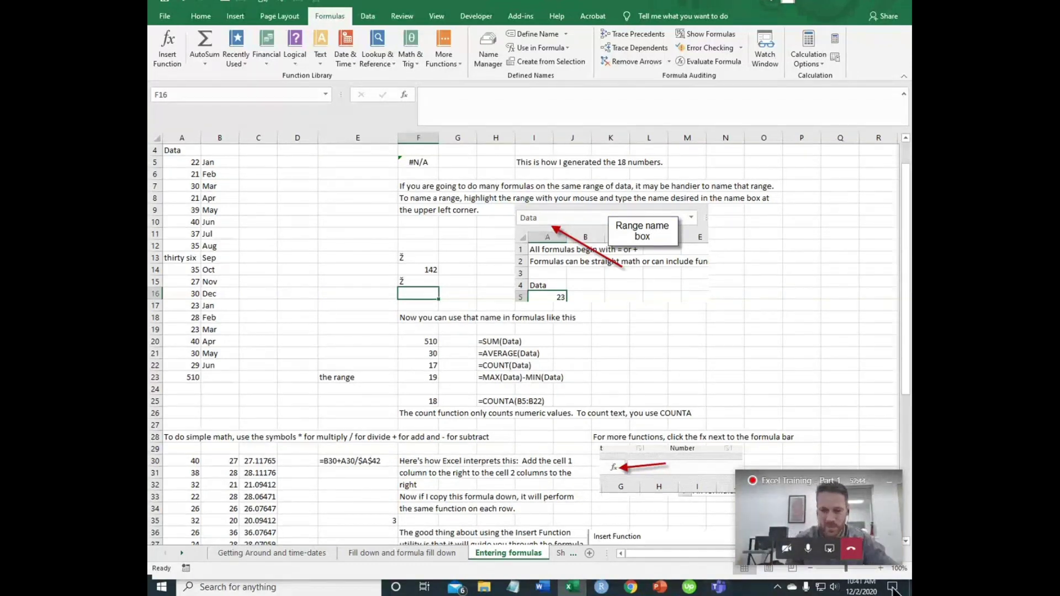
click(830, 549)
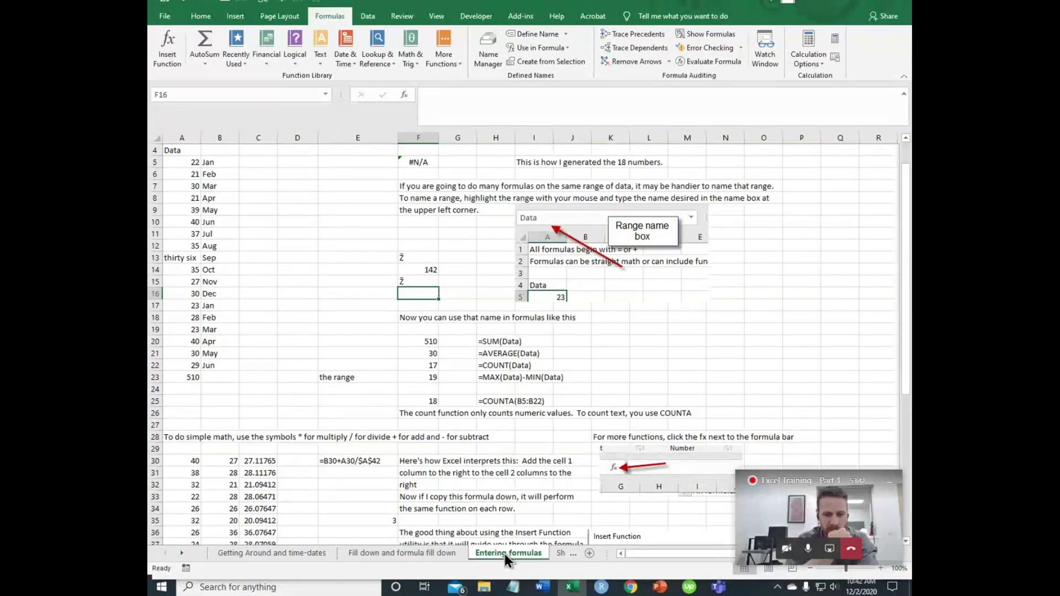
- Rename the 'Fill down and formula fill down' sheet tab to 'this is how you do it'
right_click(505, 554)
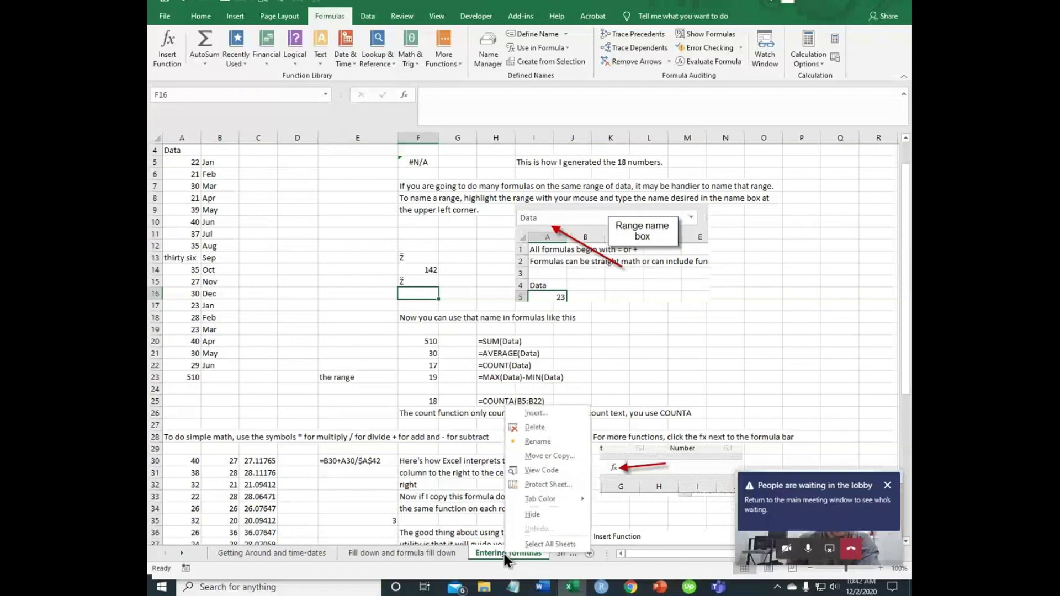
click(534, 441)
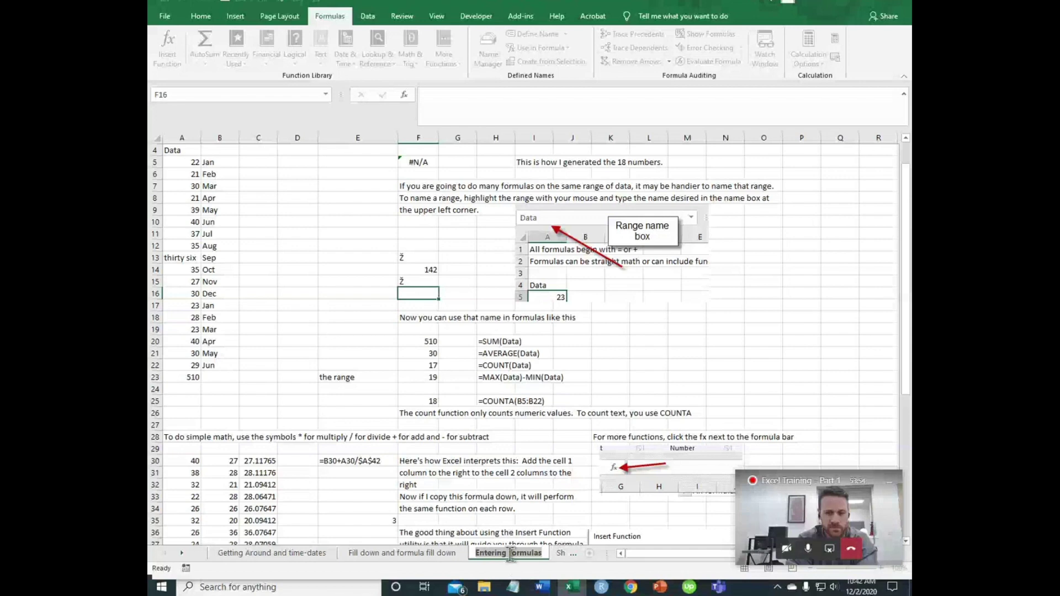
click(399, 552)
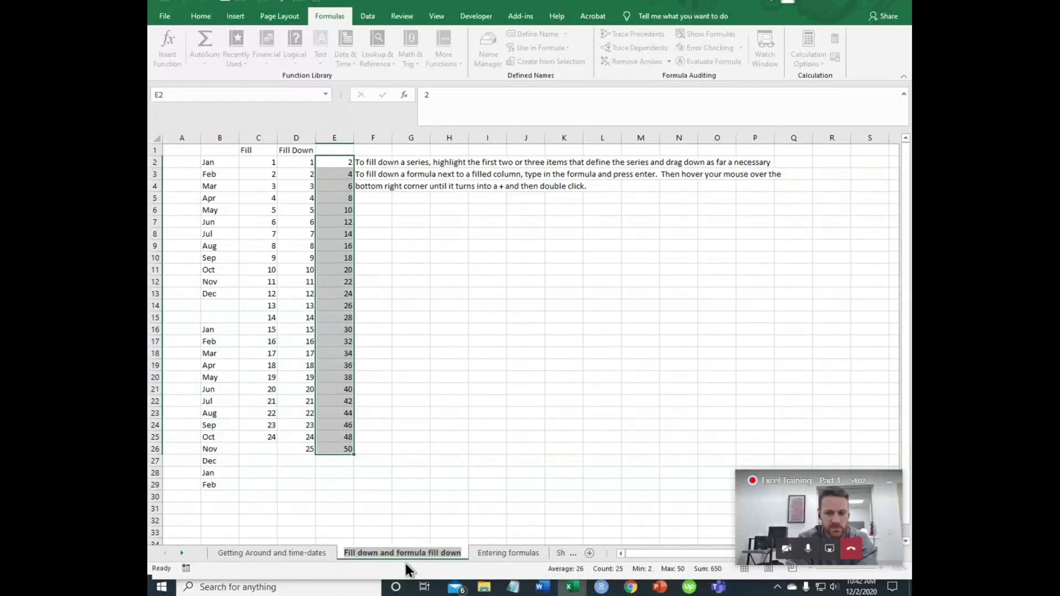
text(this is )
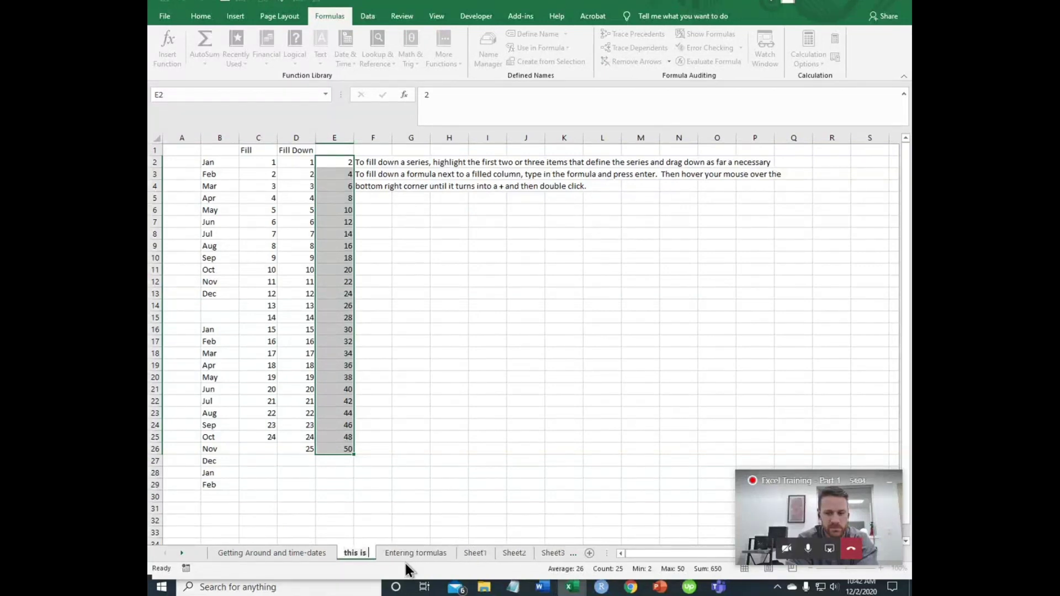
text(how you)
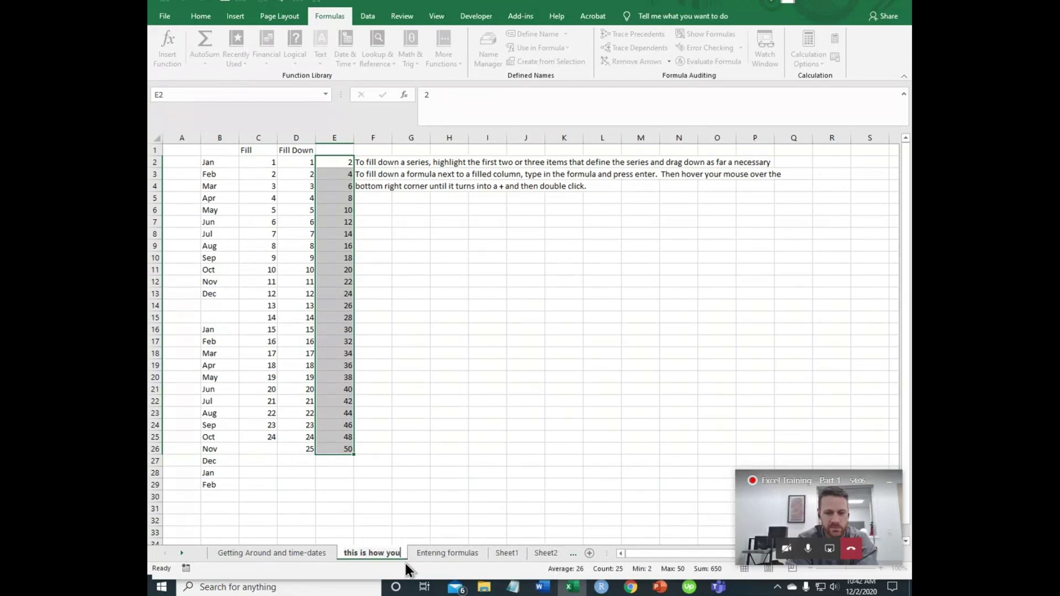
text( do it)
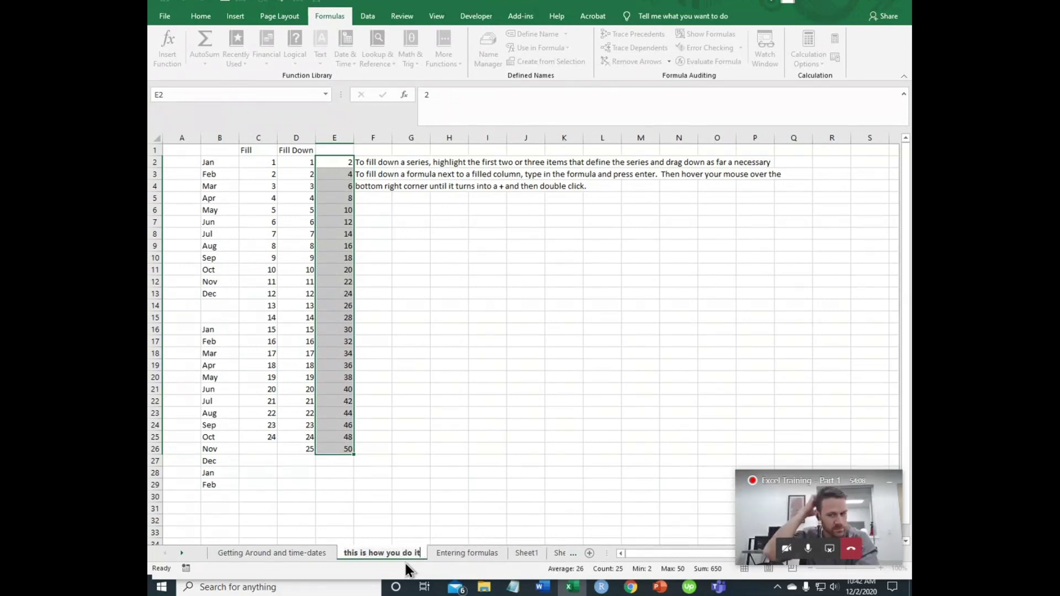
key(Return)
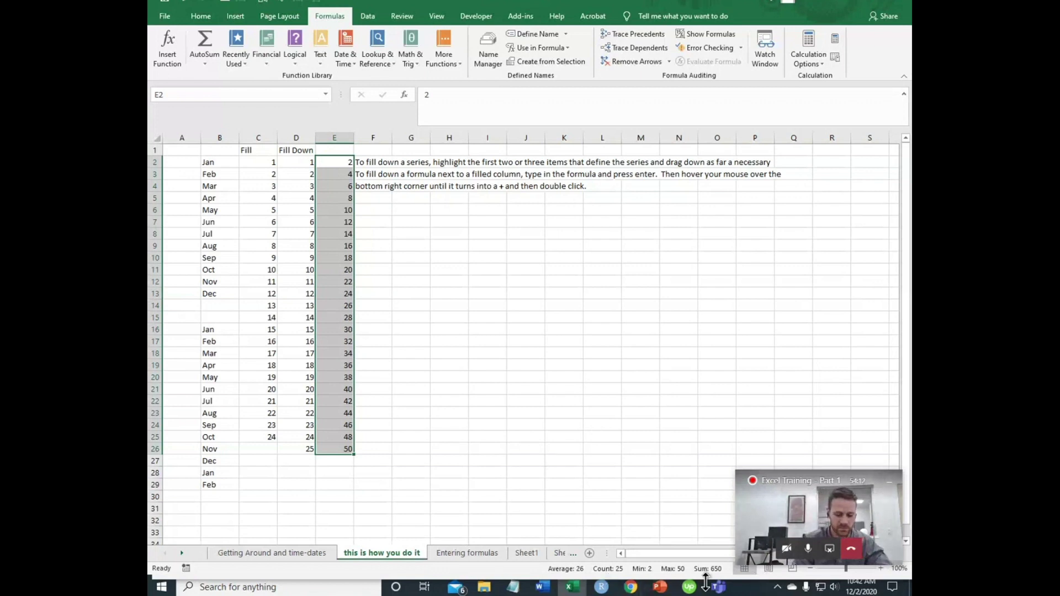
- Stop the Webex screen share to return to the meeting's gallery view
click(829, 550)
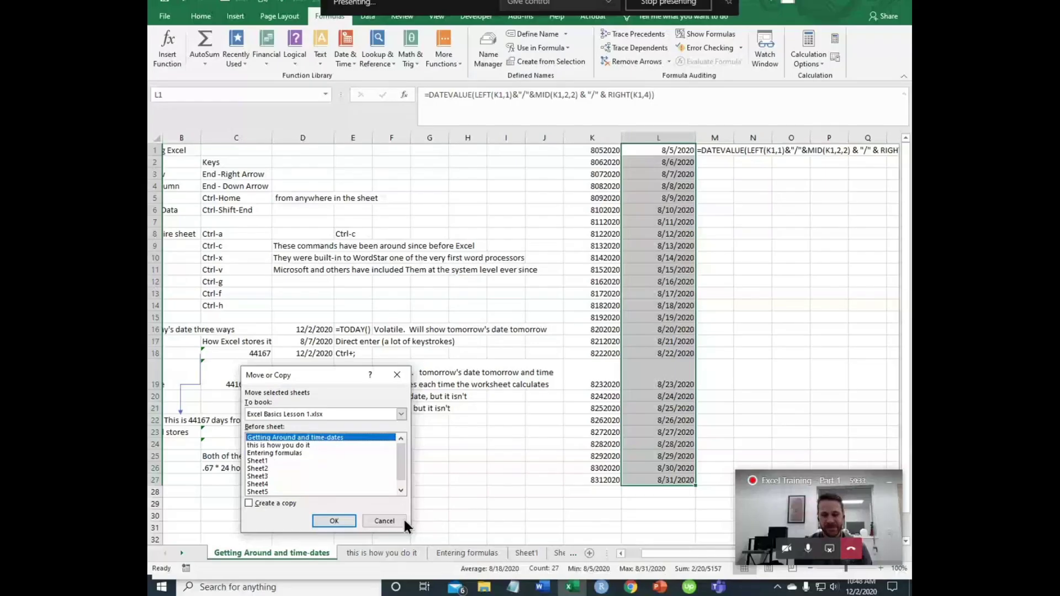
- Set Move or Copy for the Getting Around and time-dates sheet to create a copy in (new book)
click(404, 521)
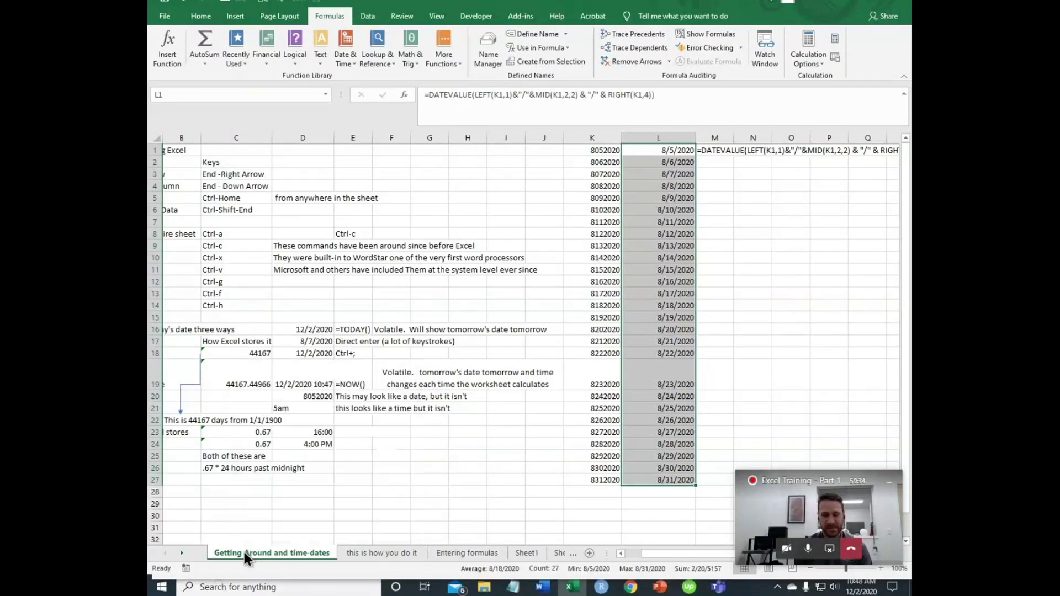
right_click(245, 554)
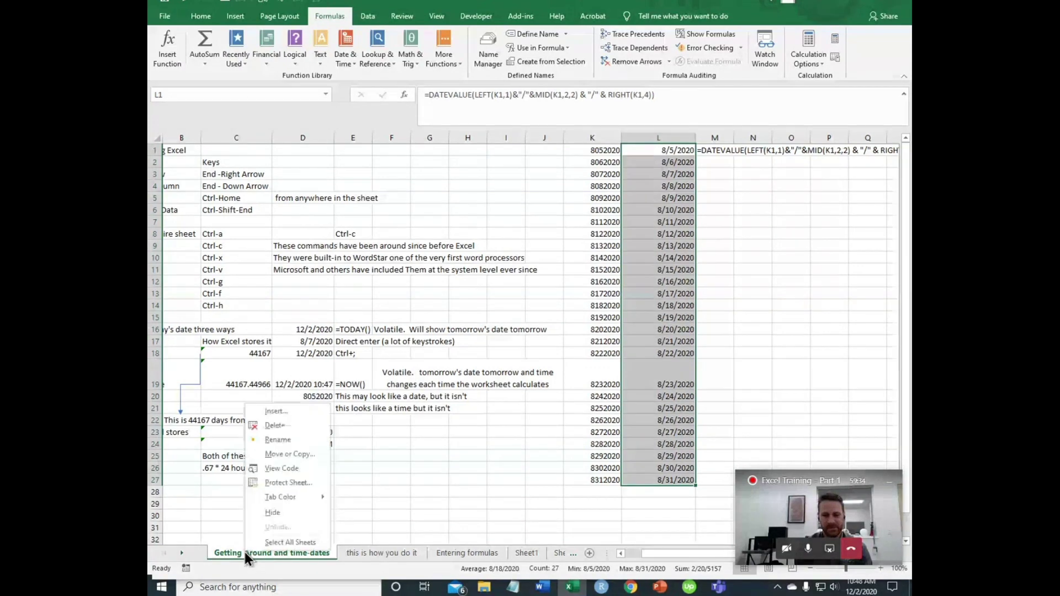
click(278, 455)
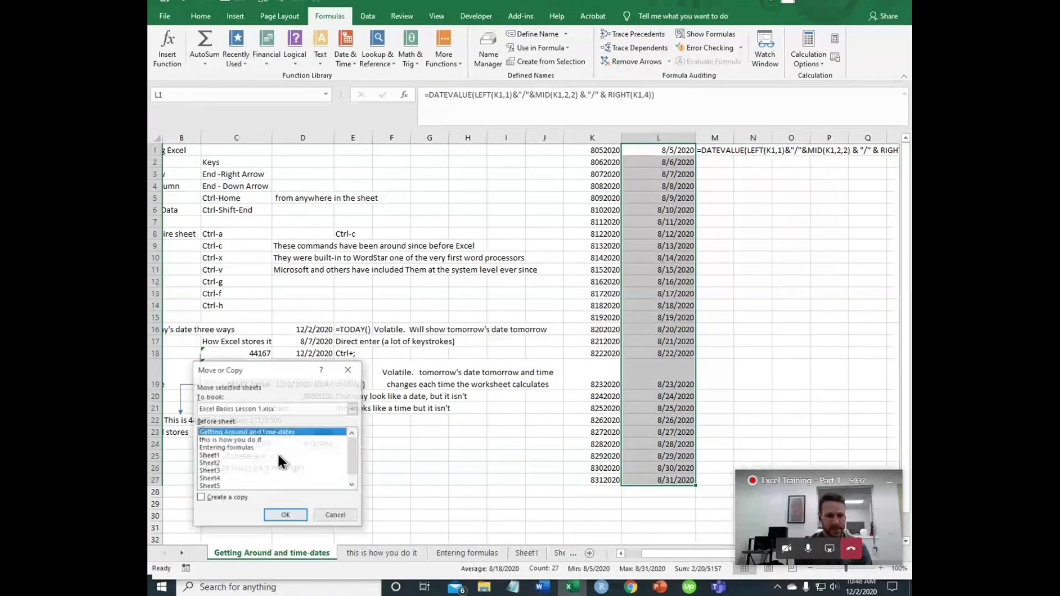
click(199, 497)
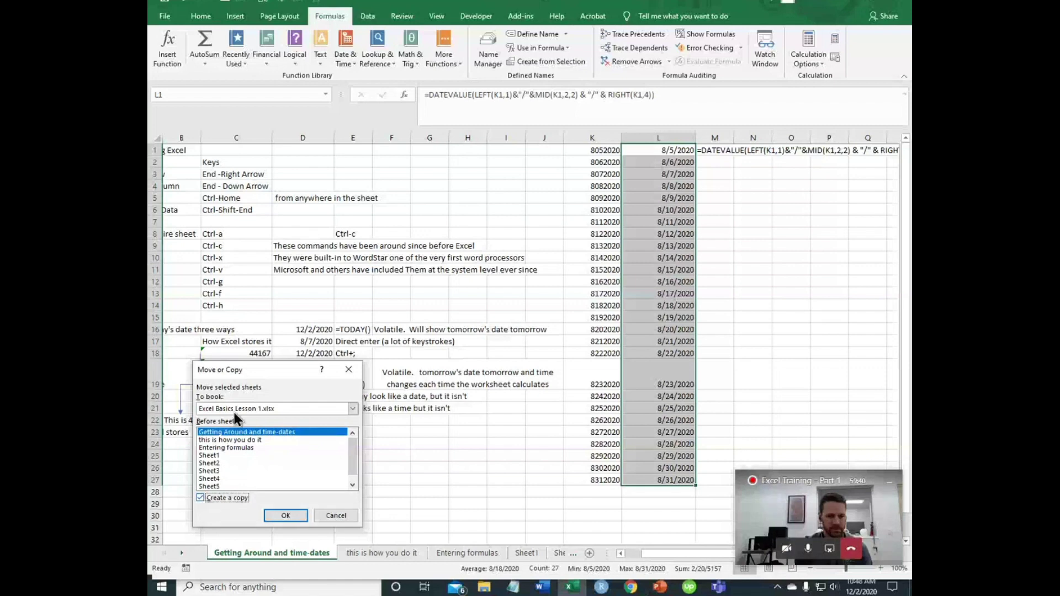
click(353, 409)
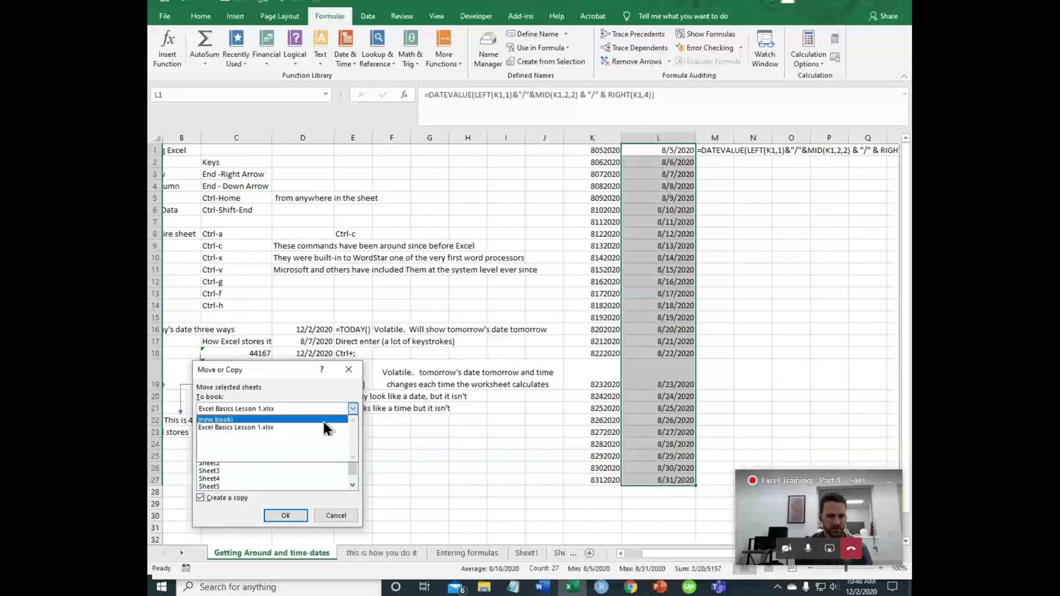
click(216, 419)
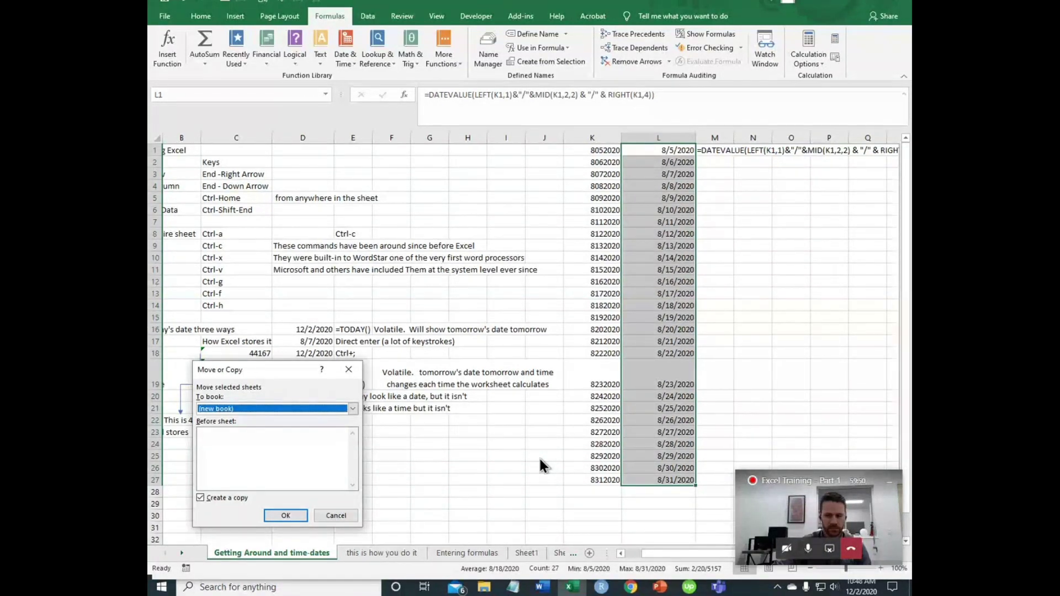
- Confirm copying the date sheet into a new workbook, then stop sharing in Webex
click(285, 515)
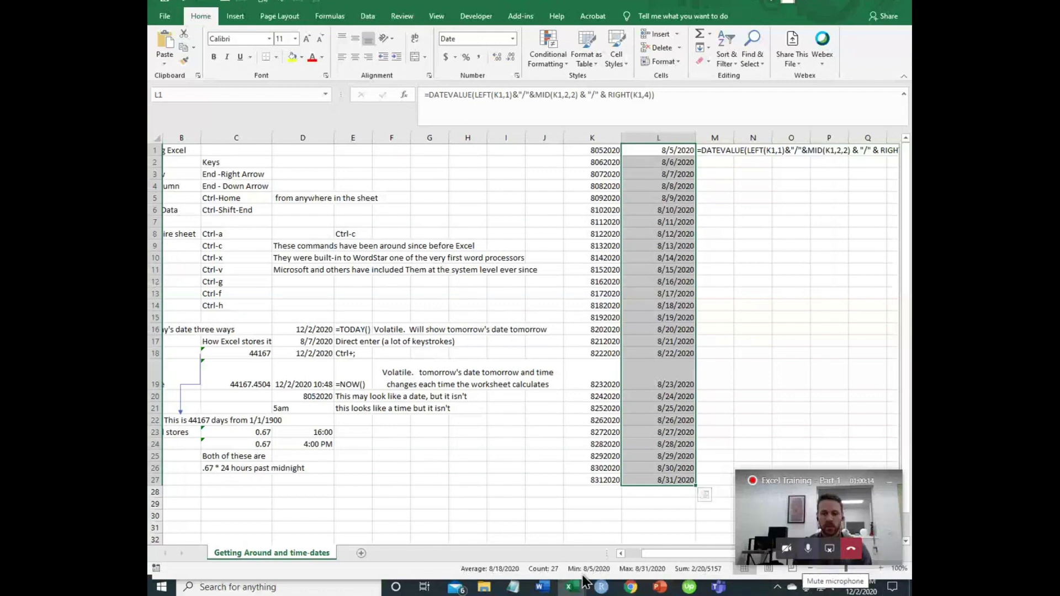
click(830, 559)
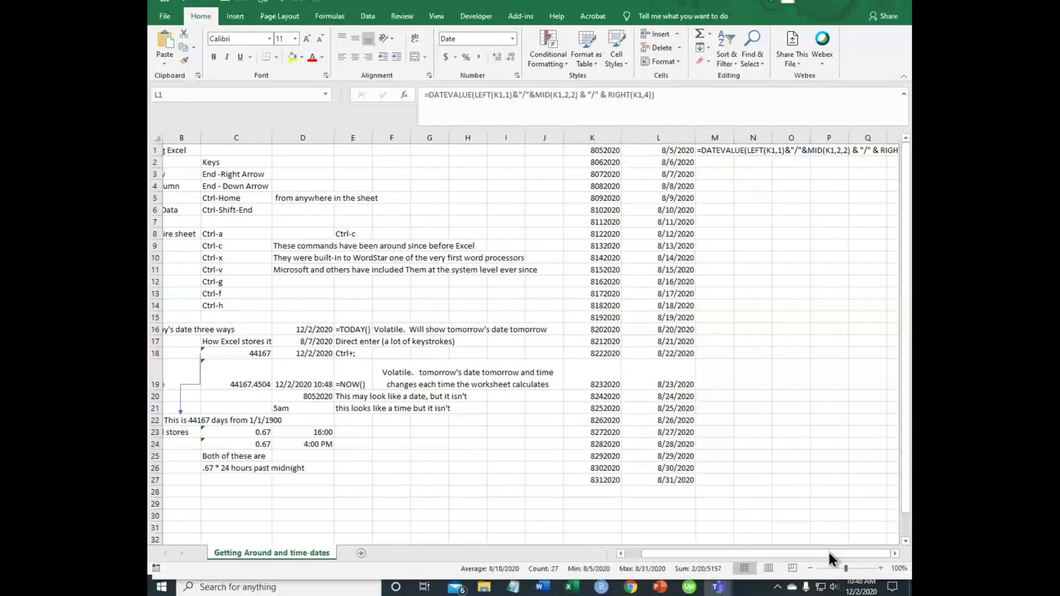